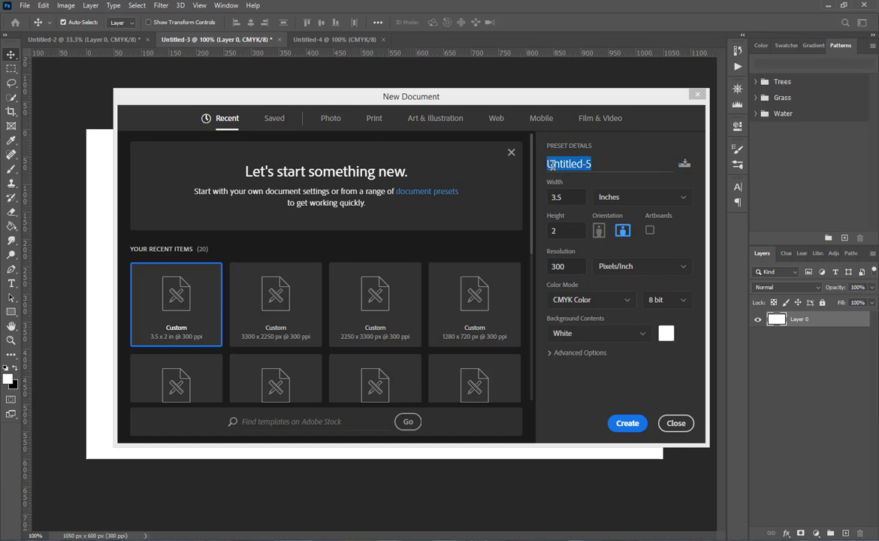
pyautogui.write('B')
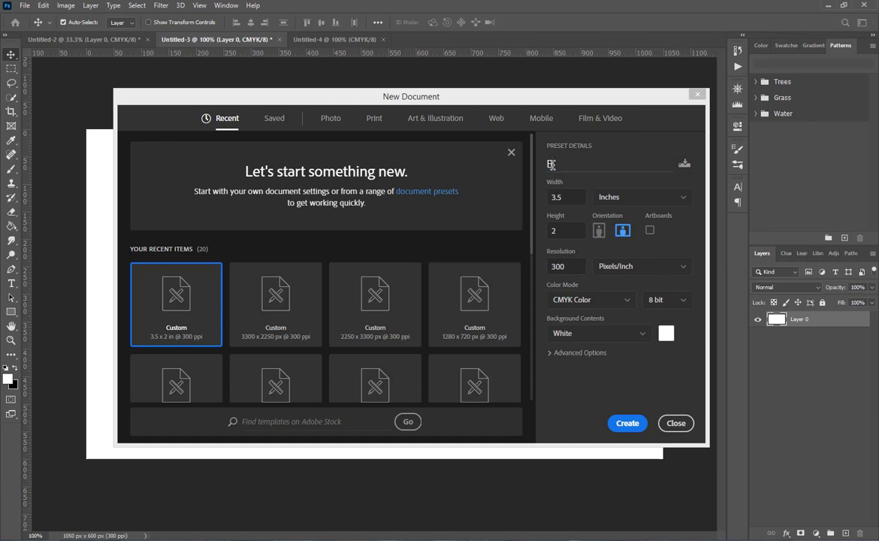
pyautogui.write('usiness IT Cards')
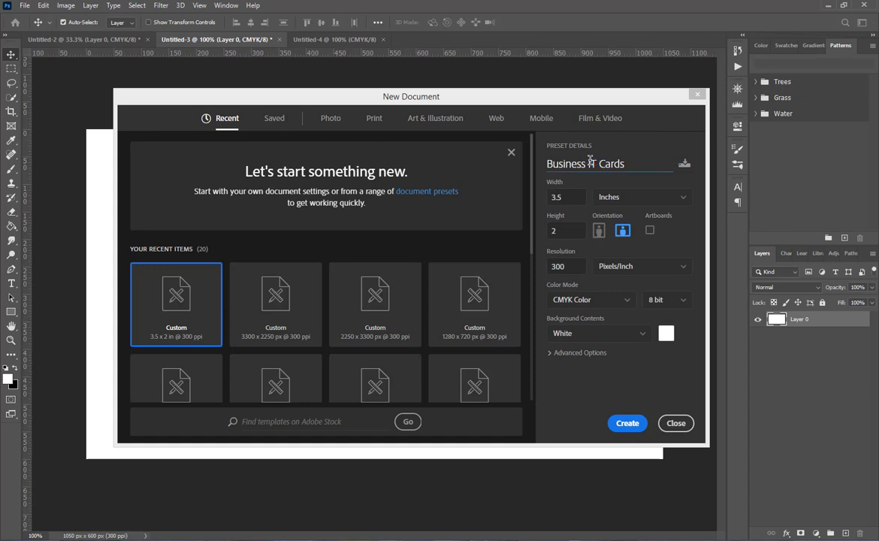
pyautogui.click(565, 196)
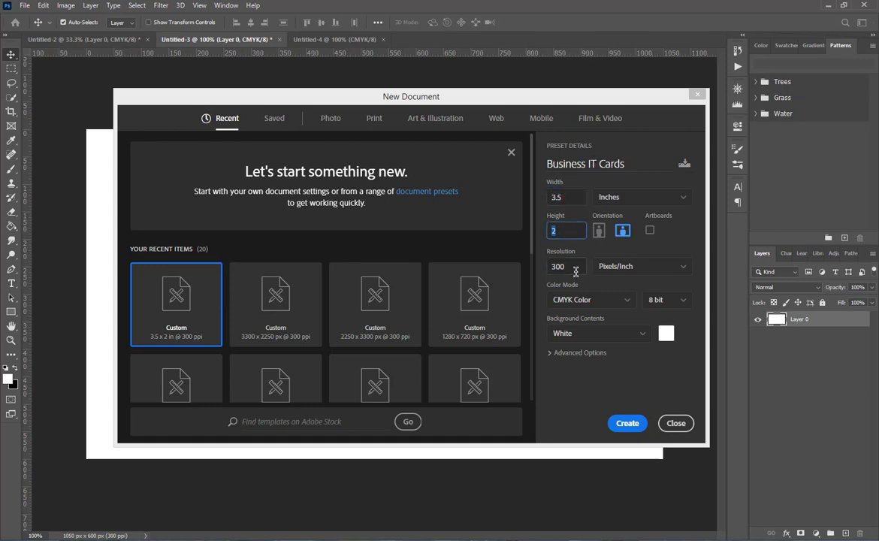
pyautogui.click(619, 197)
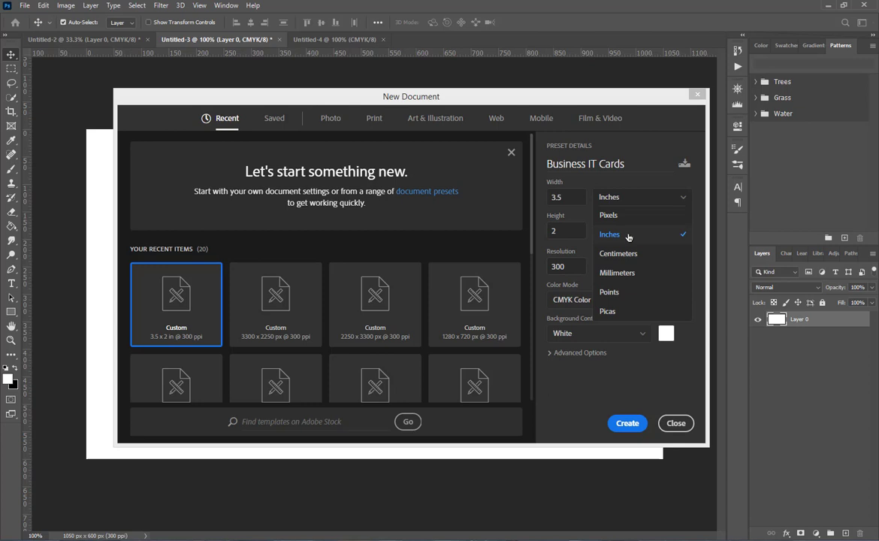
pyautogui.click(628, 236)
pyautogui.click(549, 267)
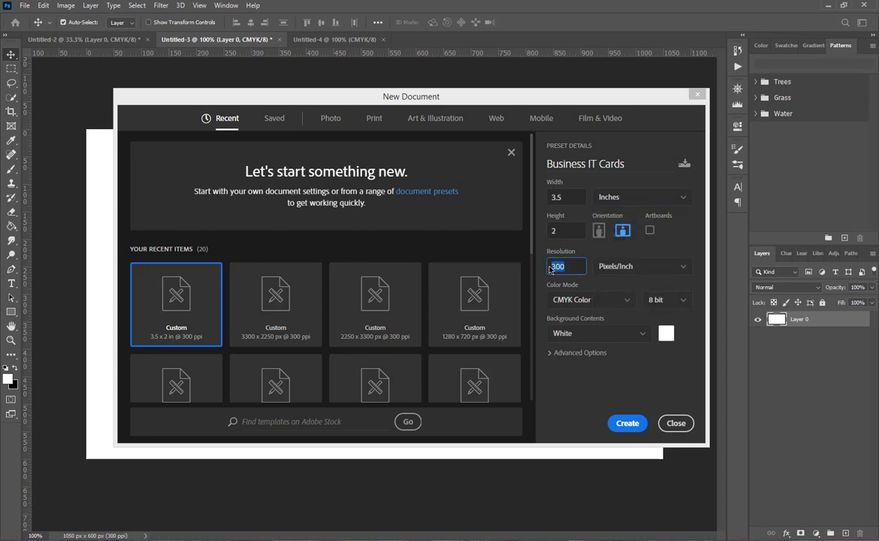
pyautogui.write('72')
pyautogui.click(620, 267)
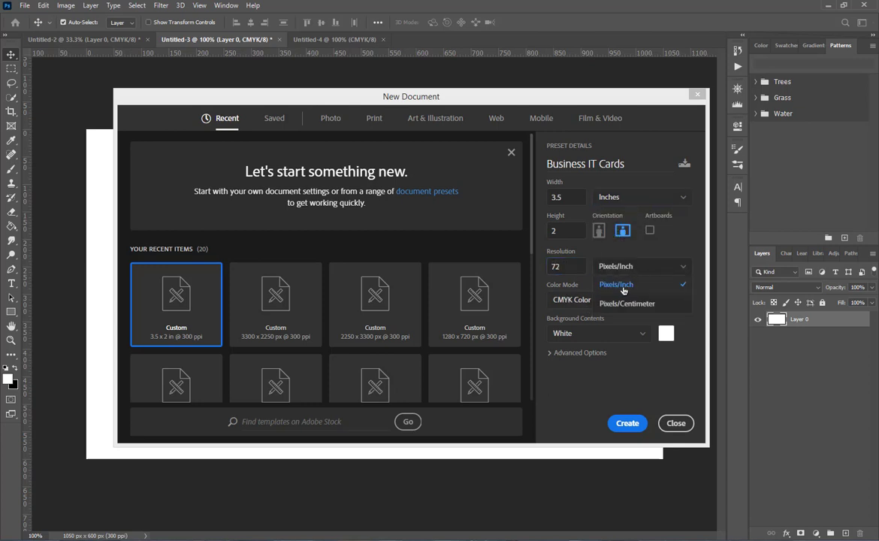
pyautogui.click(623, 290)
pyautogui.click(601, 300)
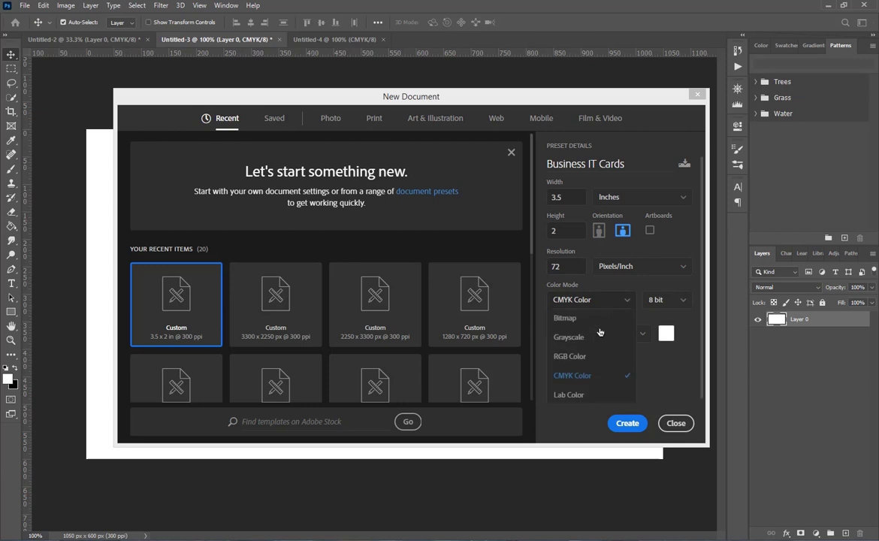
pyautogui.click(568, 357)
pyautogui.press('Escape')
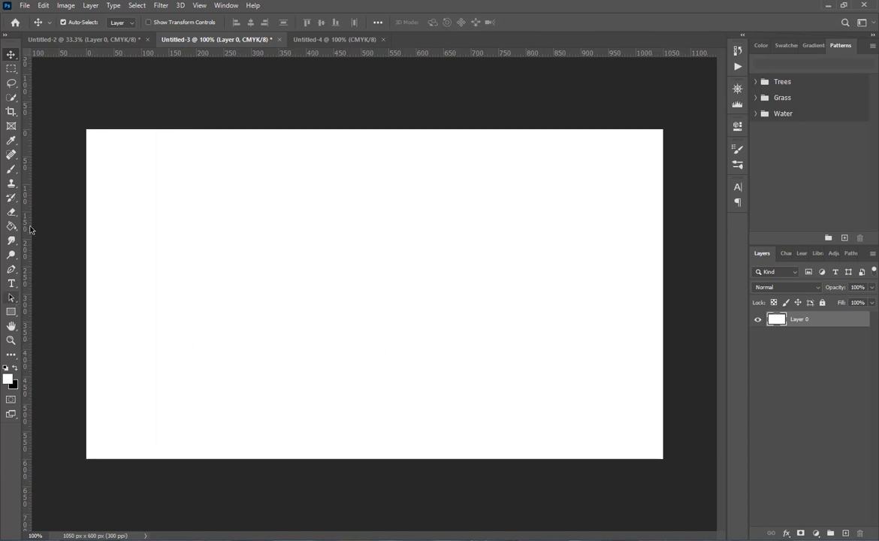
# Place ruler guides along all four edges of the canvas, two horizontal and two vertical
pyautogui.moveTo(156, 51); pyautogui.dragTo(150, 129)
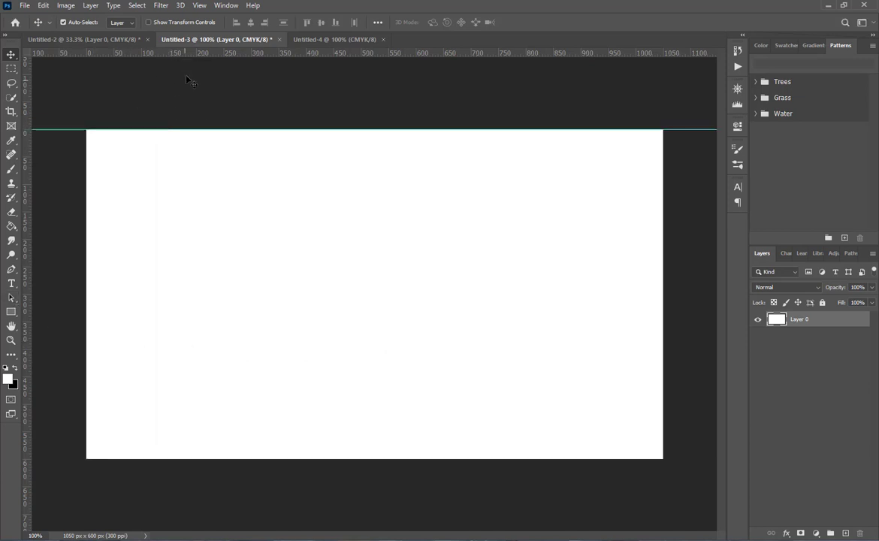
pyautogui.moveTo(191, 52); pyautogui.dragTo(241, 458)
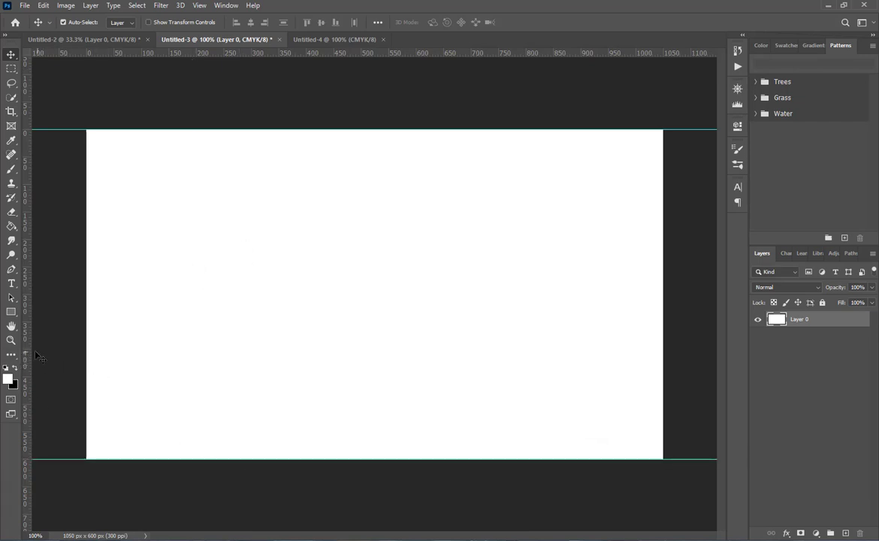
pyautogui.moveTo(30, 353); pyautogui.dragTo(86, 351)
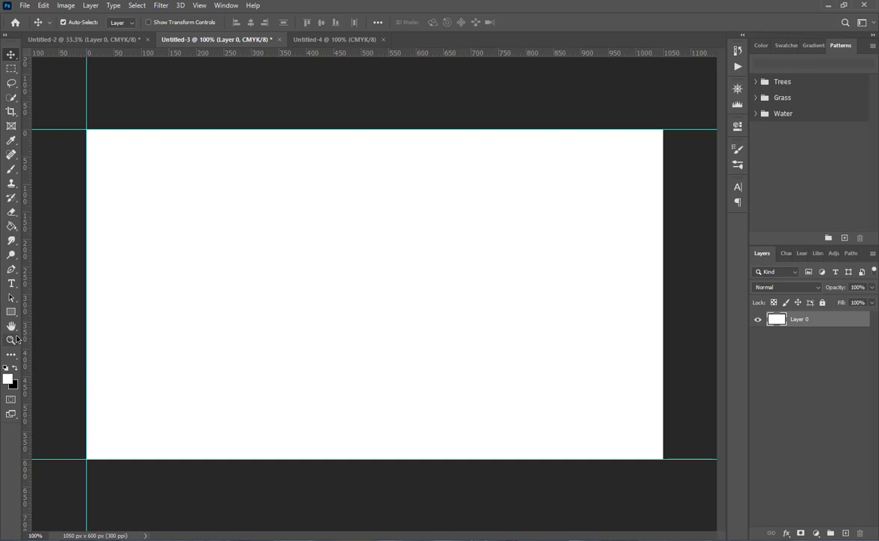
pyautogui.moveTo(30, 343); pyautogui.dragTo(659, 366)
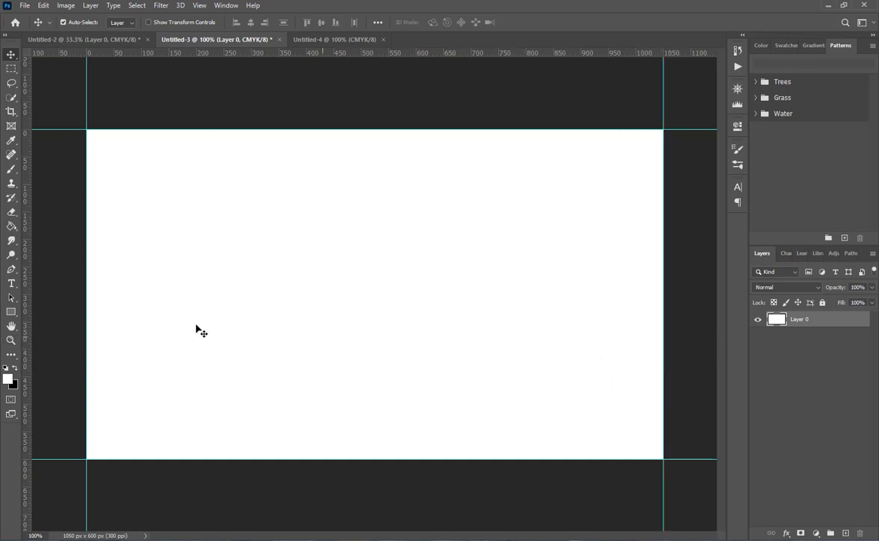
# Draw a full-width rectangle shape of about 1050 × 285 px across the lower half of the canvas, down to its bottom edge
pyautogui.click(10, 311)
pyautogui.click(45, 309)
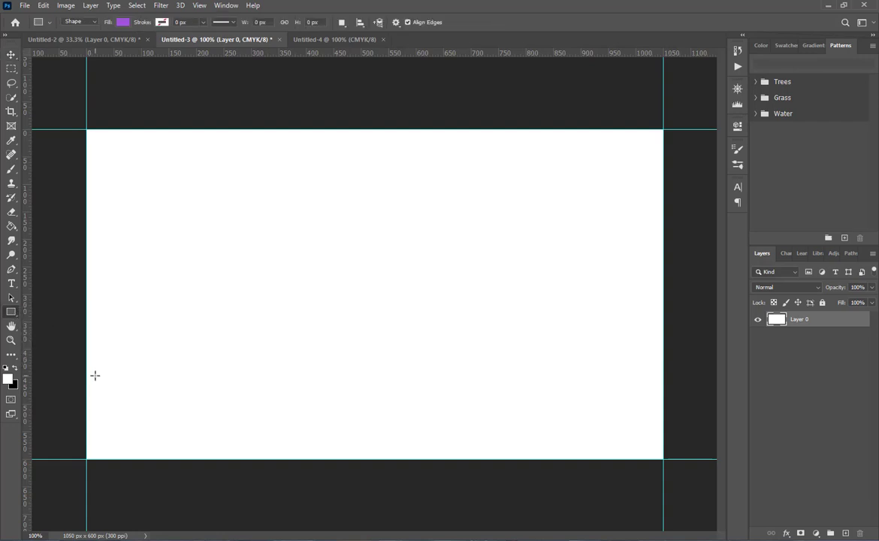
pyautogui.moveTo(87, 302); pyautogui.dragTo(661, 457)
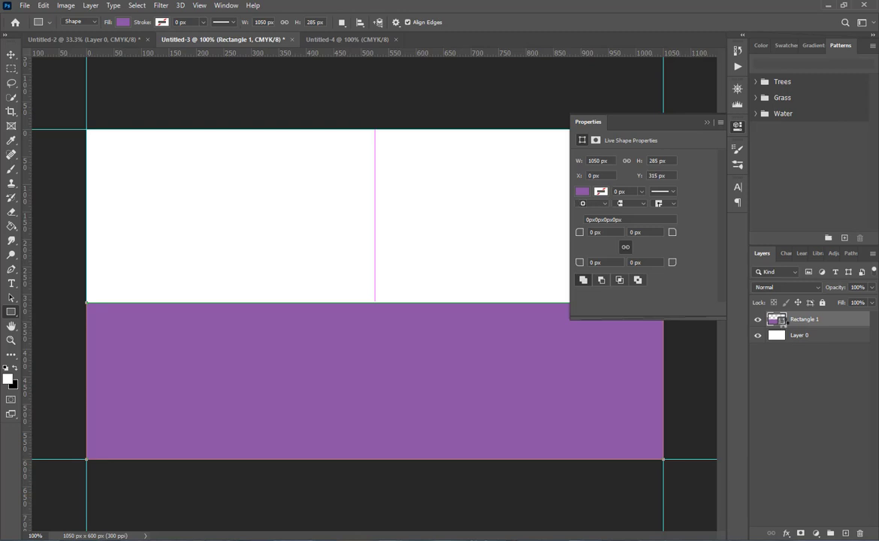
# Change the rectangle's fill color to blue, hex 3e72f4, and collapse its shape properties
pyautogui.doubleClick(778, 320)
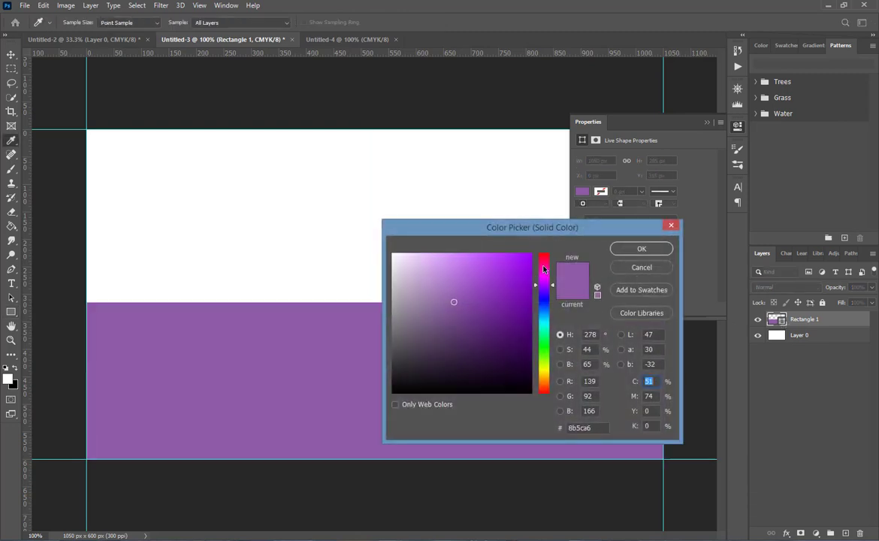
pyautogui.click(544, 269)
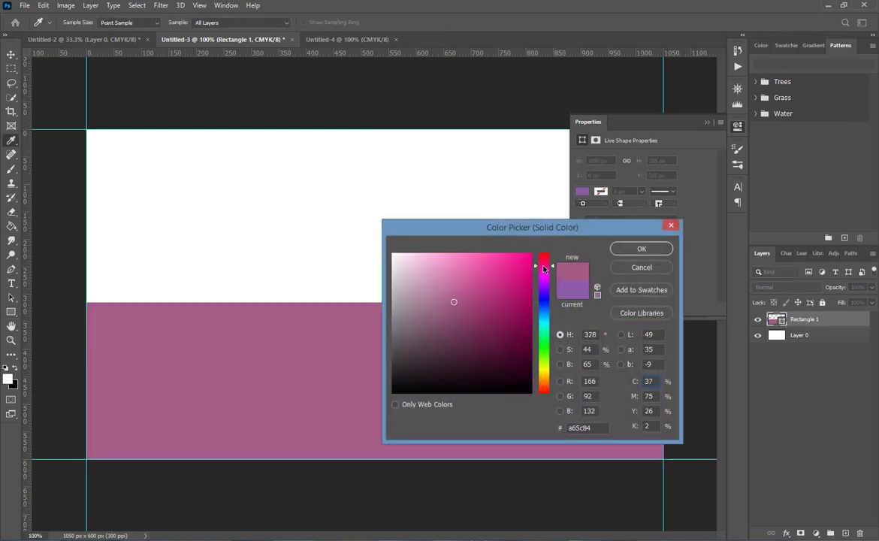
pyautogui.moveTo(542, 284); pyautogui.dragTo(542, 322)
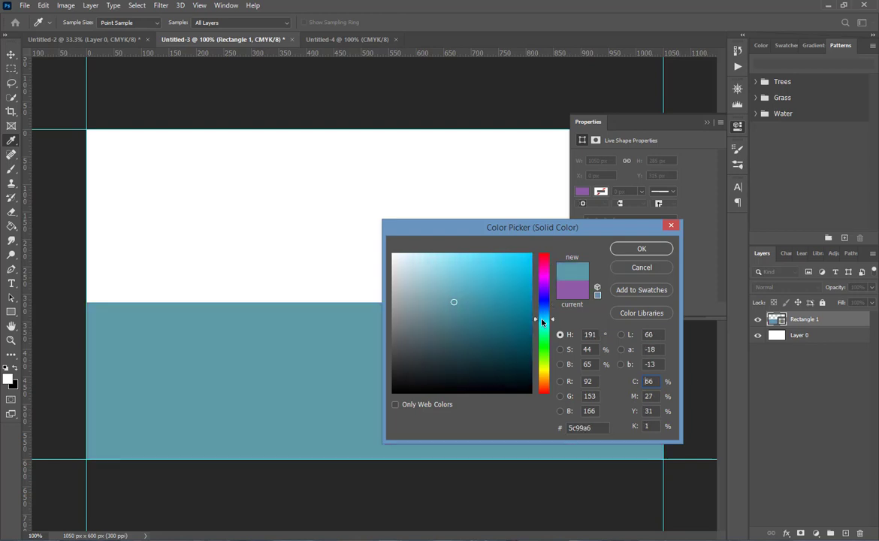
pyautogui.click(542, 307)
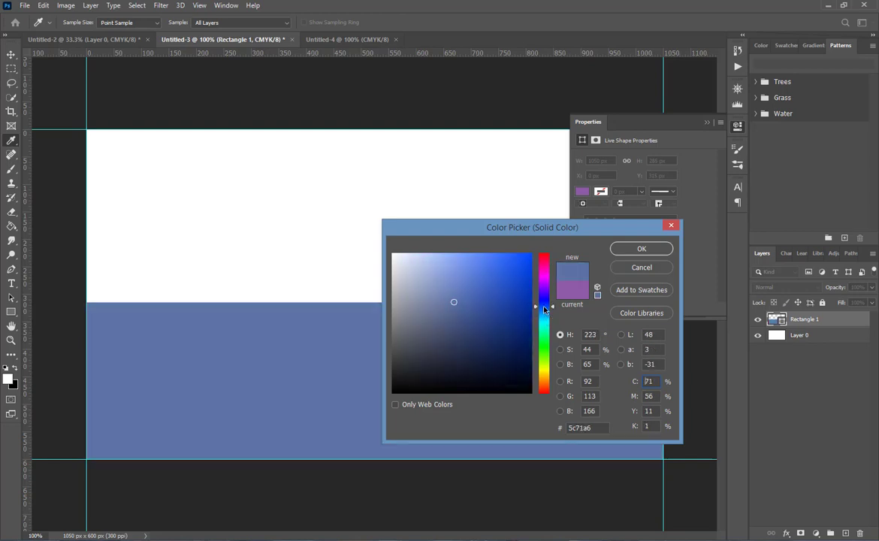
pyautogui.click(515, 256)
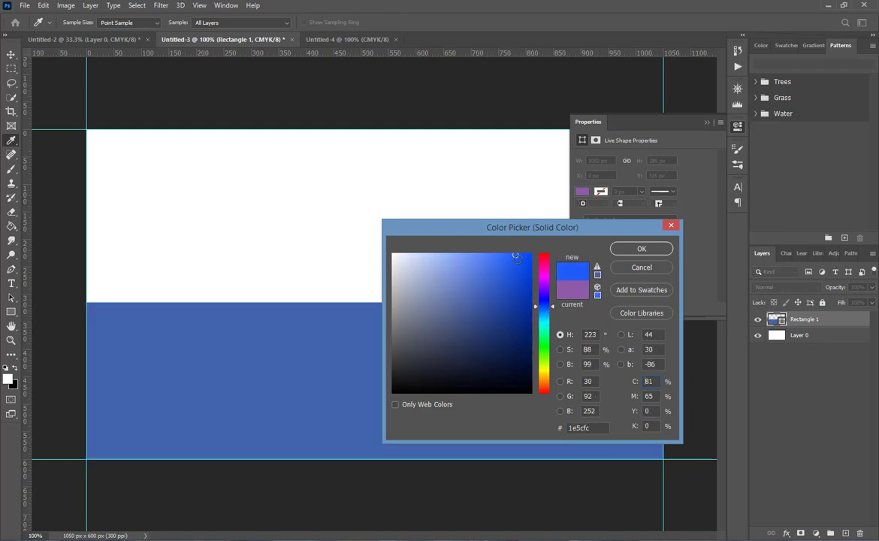
pyautogui.moveTo(515, 256); pyautogui.dragTo(492, 257)
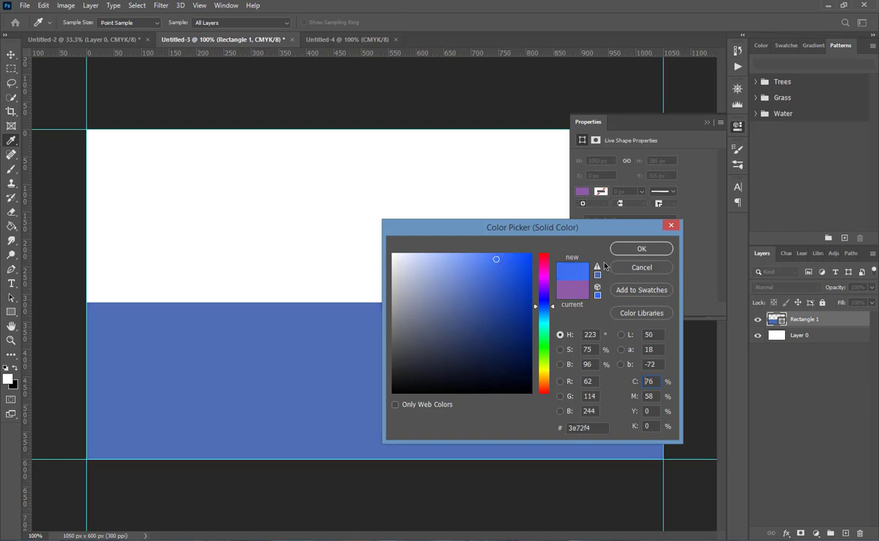
pyautogui.click(641, 248)
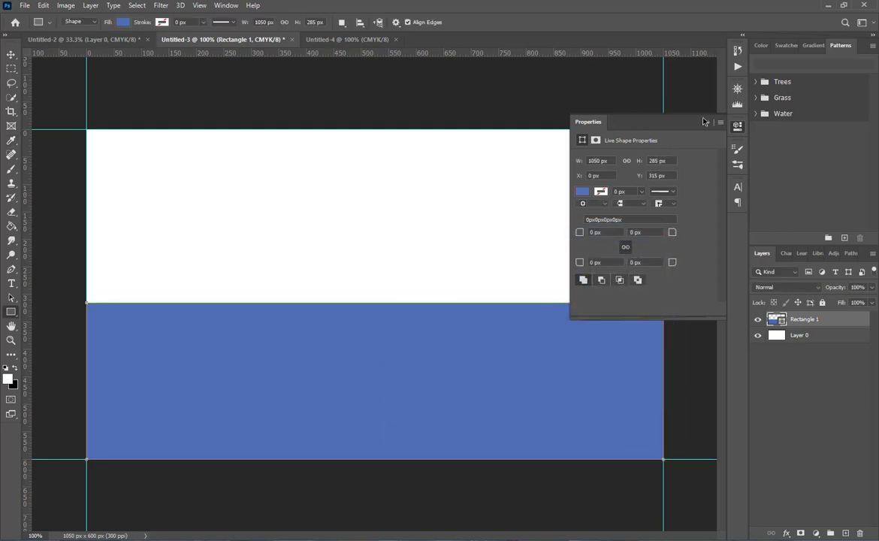
pyautogui.click(708, 121)
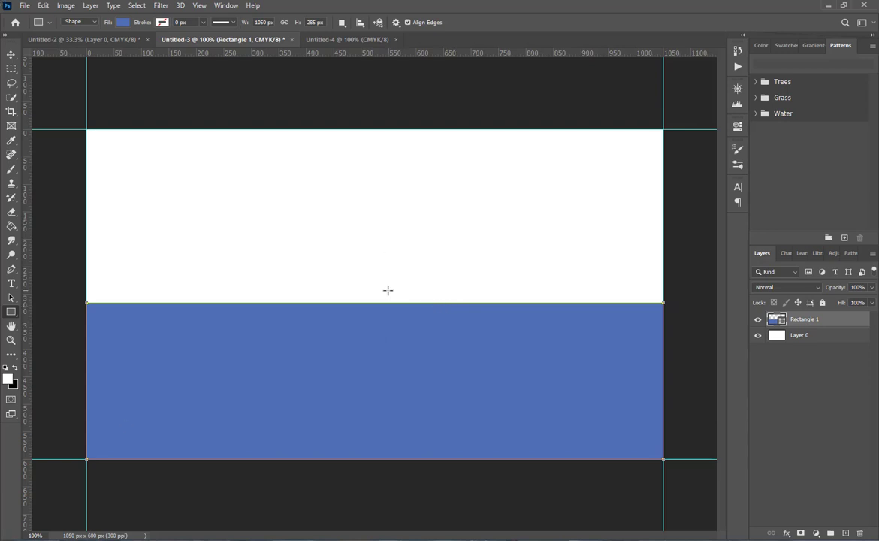
# Warp the blue rectangle's upper edge into a wave that dips on the left and rises on the right
pyautogui.hotkey('ctrl', 't')
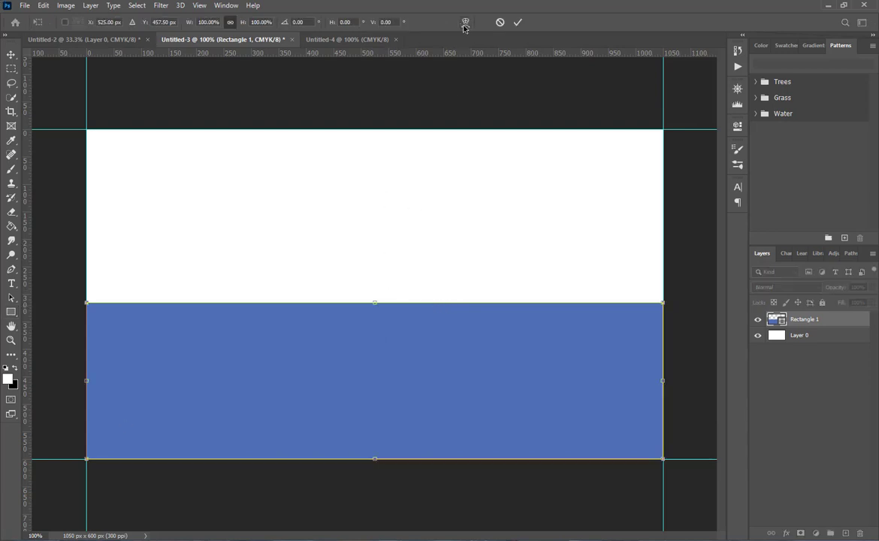
pyautogui.click(466, 22)
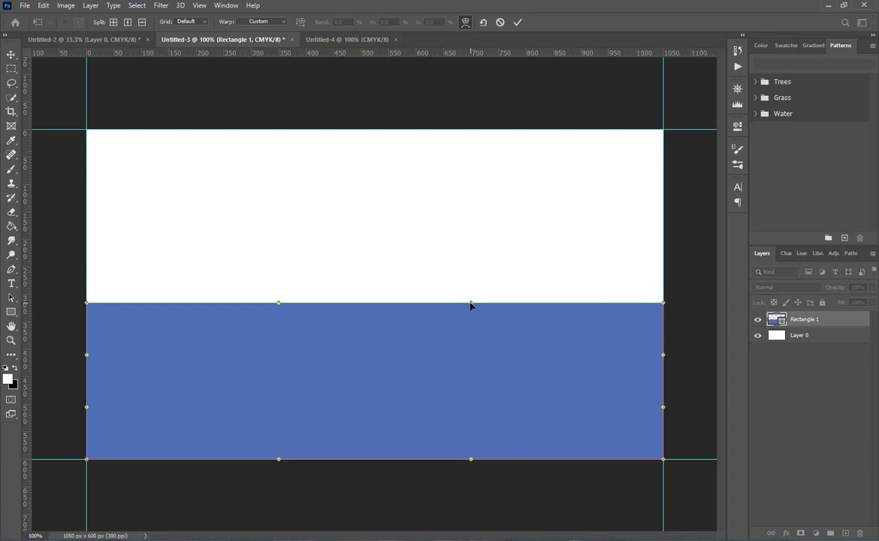
pyautogui.moveTo(471, 303); pyautogui.dragTo(470, 176)
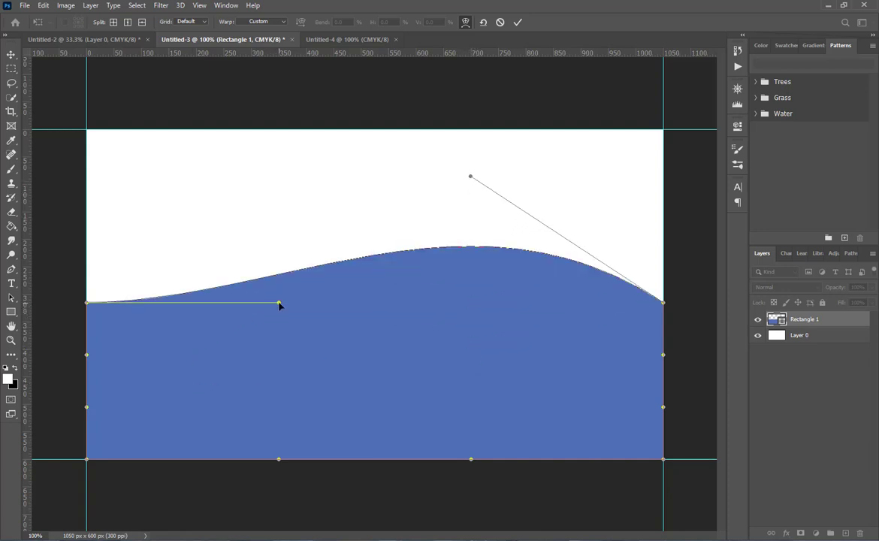
pyautogui.moveTo(278, 304); pyautogui.dragTo(327, 386)
pyautogui.moveTo(470, 178); pyautogui.dragTo(466, 195)
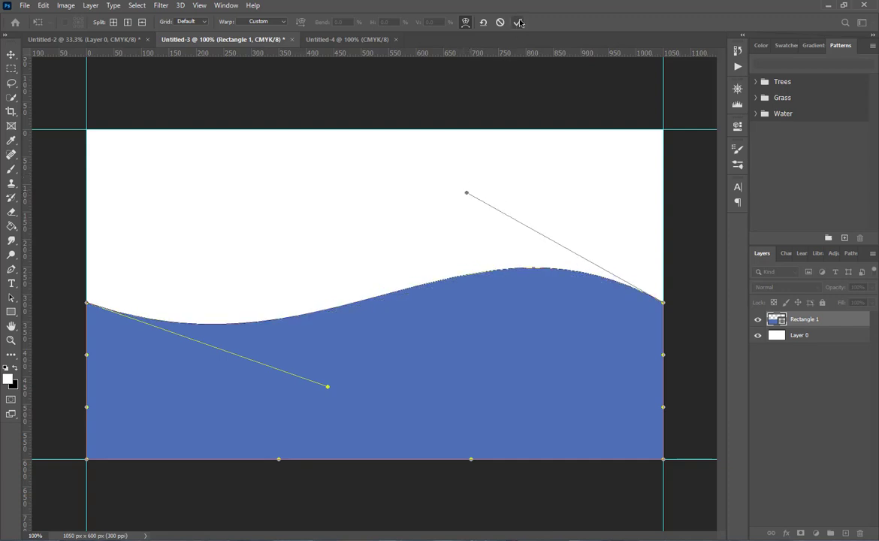
pyautogui.press('Return')
pyautogui.click(403, 205)
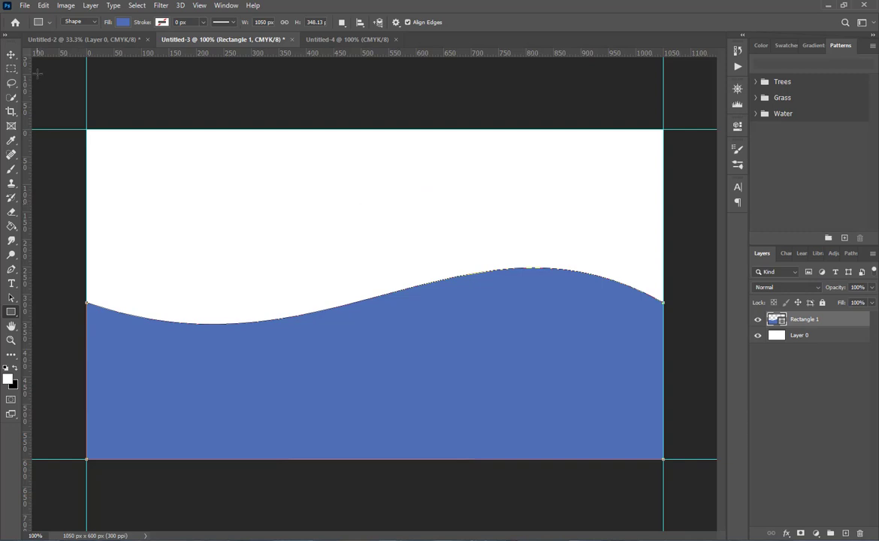
# Duplicate the wave layer and scale the copy up proportionally to about 109.8%, keeping its bottom edge in place
pyautogui.click(11, 54)
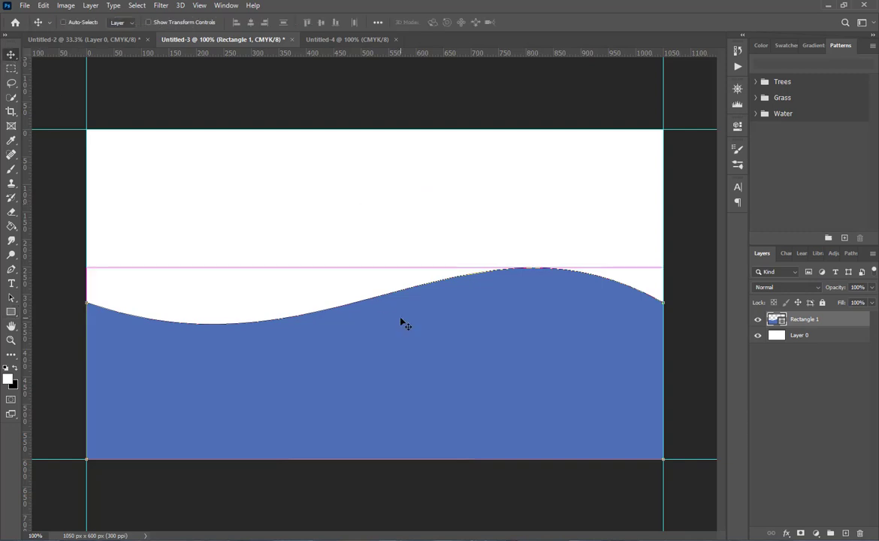
pyautogui.hotkey('ctrl', 'j')
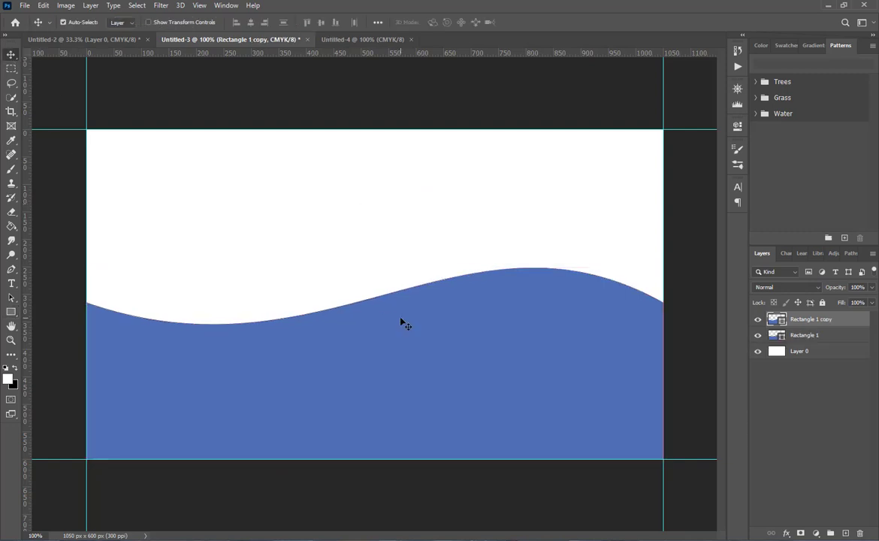
pyautogui.hotkey('ctrl', 't')
pyautogui.moveTo(375, 266); pyautogui.dragTo(376, 248)
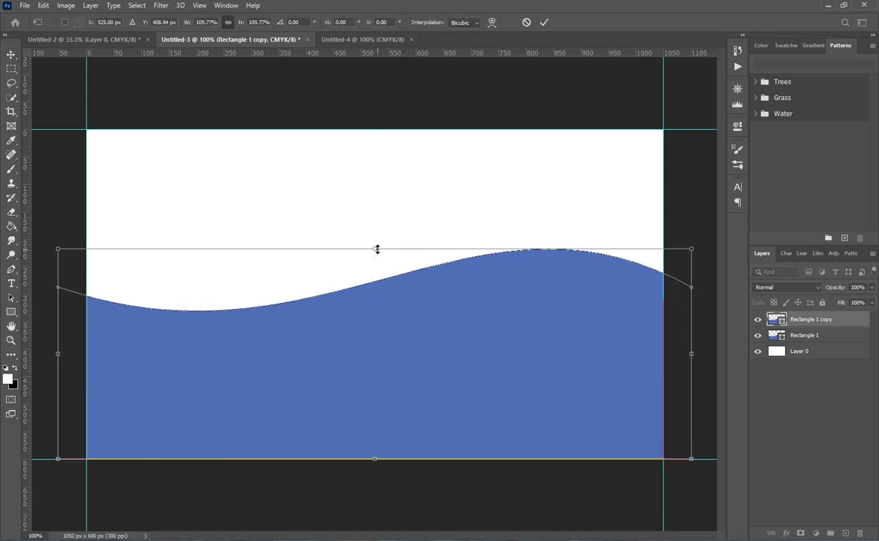
pyautogui.click(543, 25)
# Add a Gradient Overlay layer style to the enlarged wave copy
pyautogui.rightClick(794, 319)
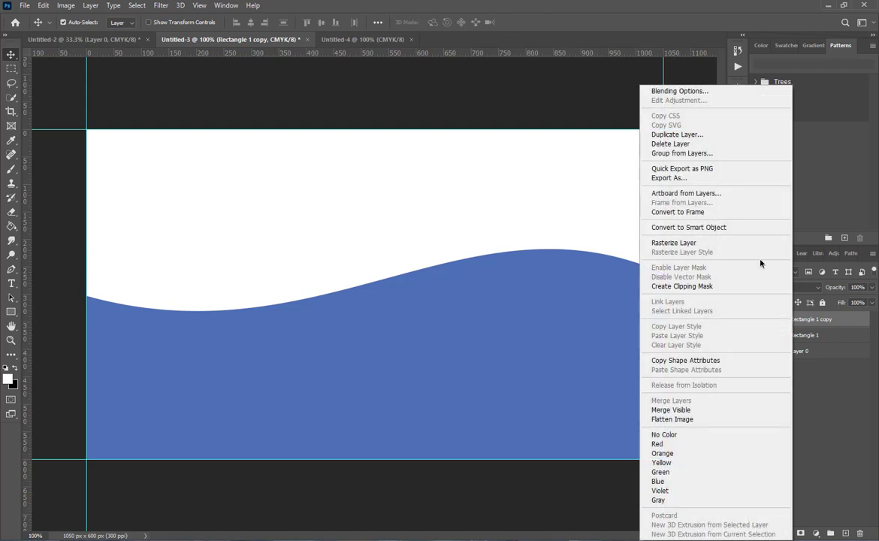
pyautogui.click(676, 91)
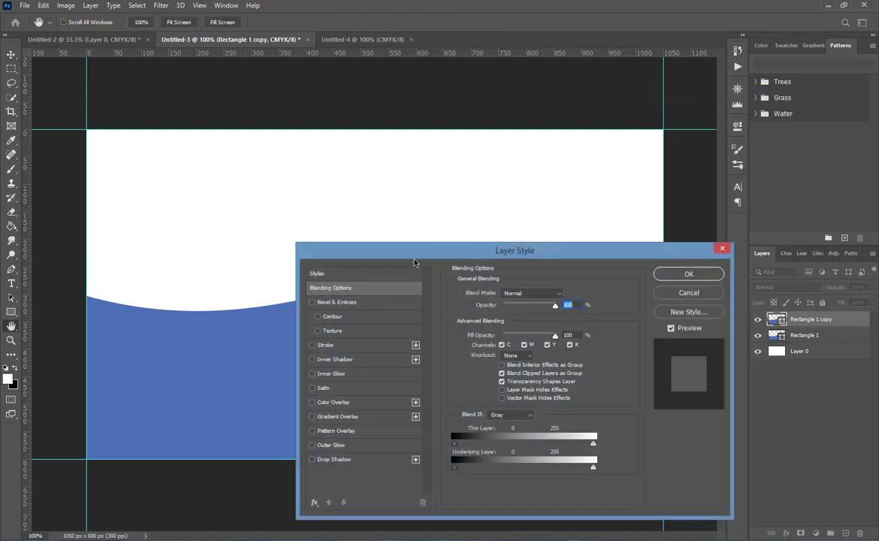
pyautogui.moveTo(457, 251); pyautogui.dragTo(276, 15)
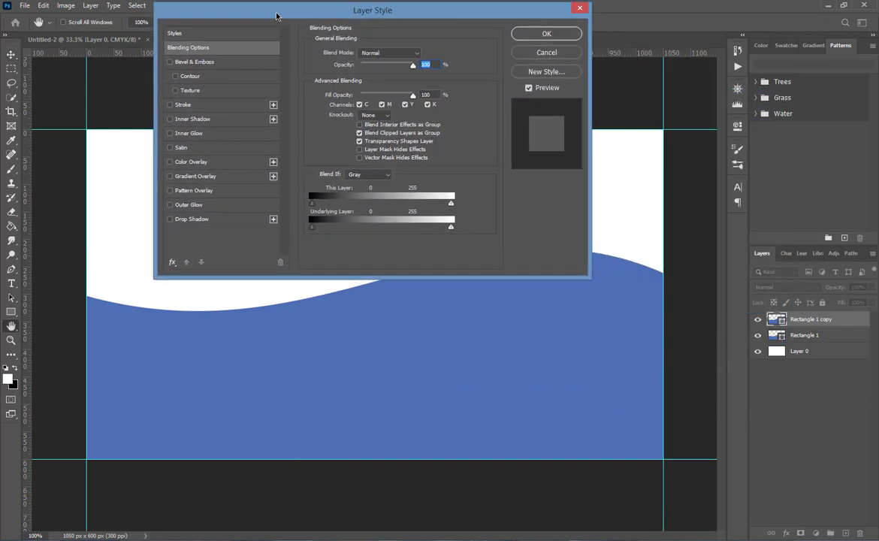
pyautogui.click(193, 175)
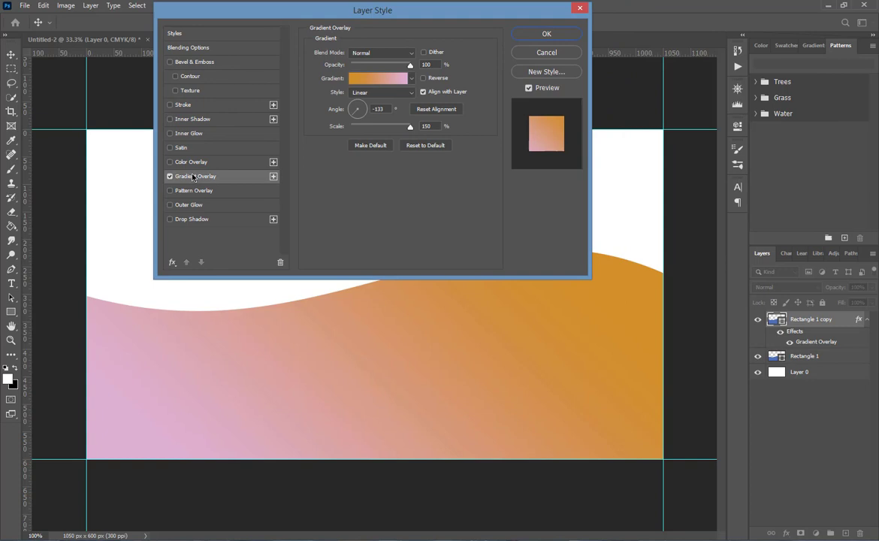
# Change the end color stop of the overlay's gradient to orange, hex d79800
pyautogui.click(353, 78)
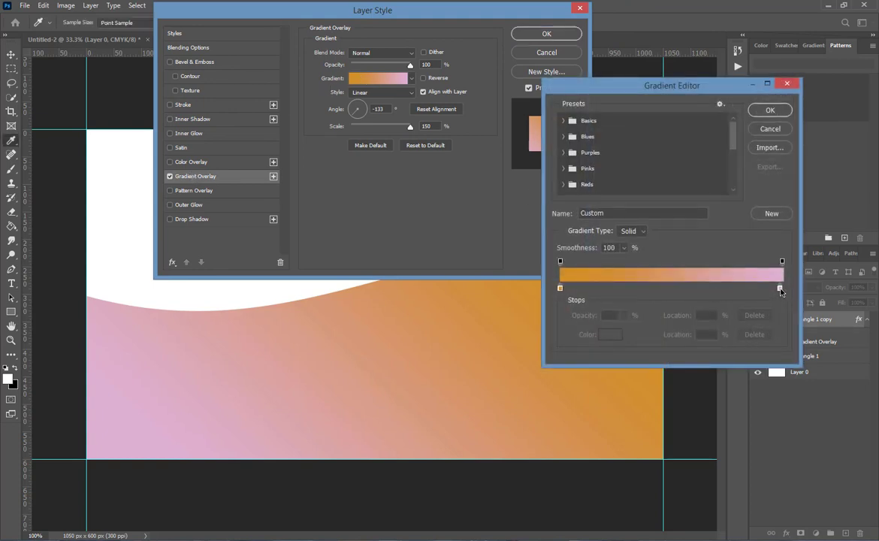
pyautogui.click(779, 289)
pyautogui.click(605, 335)
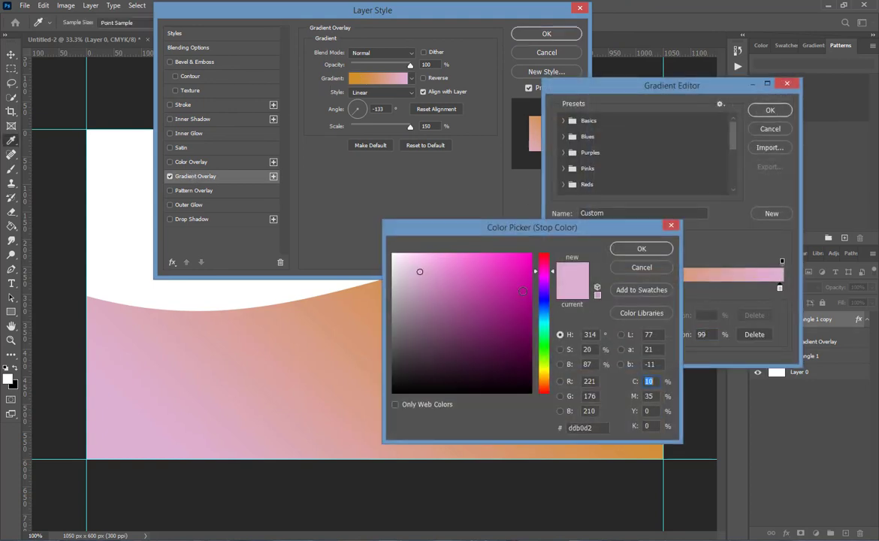
pyautogui.moveTo(546, 281); pyautogui.dragTo(545, 379)
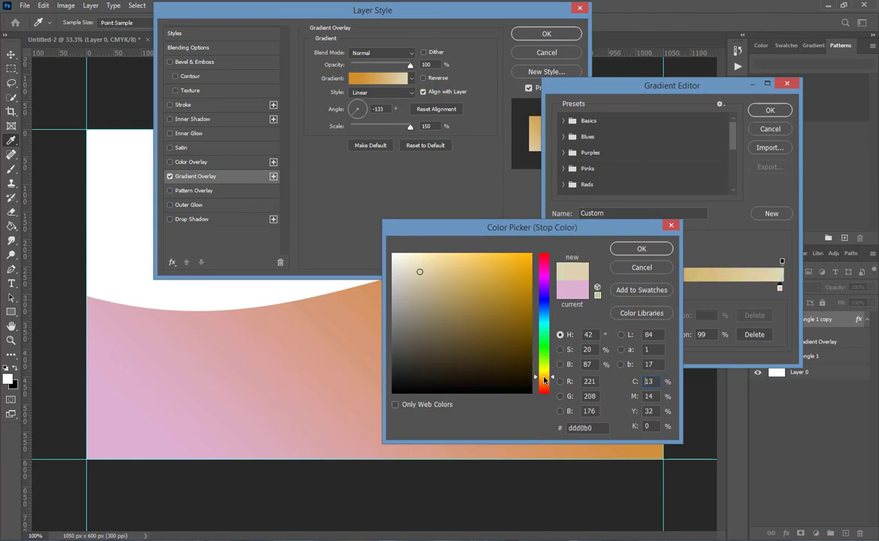
pyautogui.moveTo(462, 264)
pyautogui.mouseDown()
pyautogui.moveTo(532, 306)
pyautogui.moveTo(533, 274)
pyautogui.mouseUp()
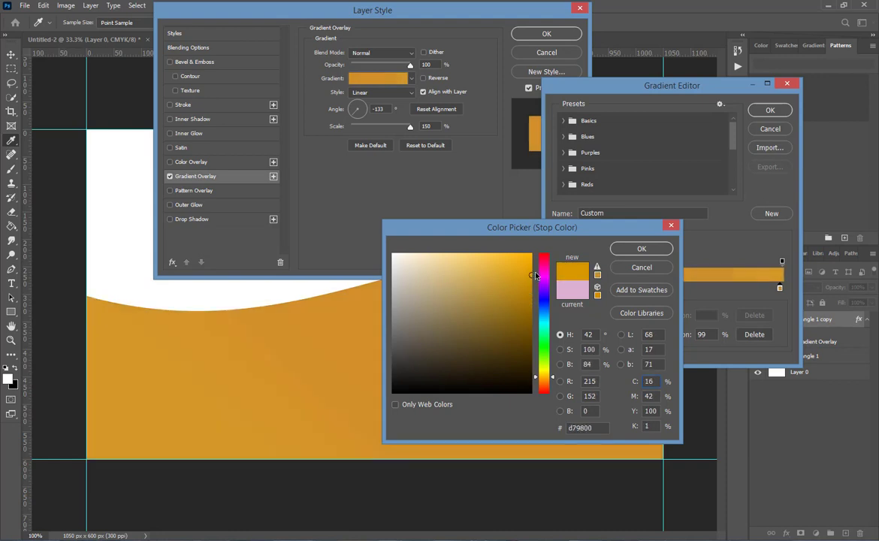
pyautogui.click(642, 249)
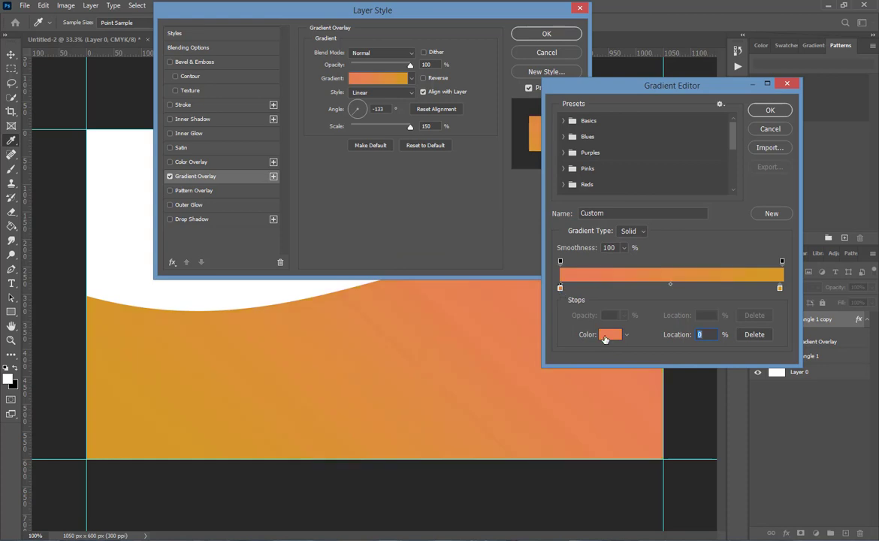
# Change the gradient's start color stop to a light grey and apply the overlay to the wave copy
pyautogui.click(560, 288)
pyautogui.click(612, 335)
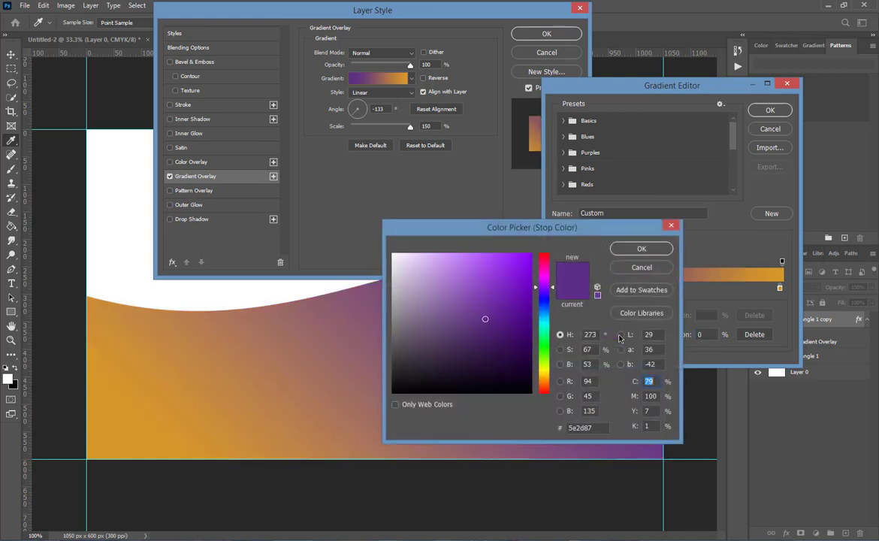
pyautogui.moveTo(484, 318)
pyautogui.mouseDown()
pyautogui.moveTo(446, 274)
pyautogui.moveTo(449, 261)
pyautogui.moveTo(410, 300)
pyautogui.moveTo(396, 274)
pyautogui.mouseUp()
pyautogui.click(625, 248)
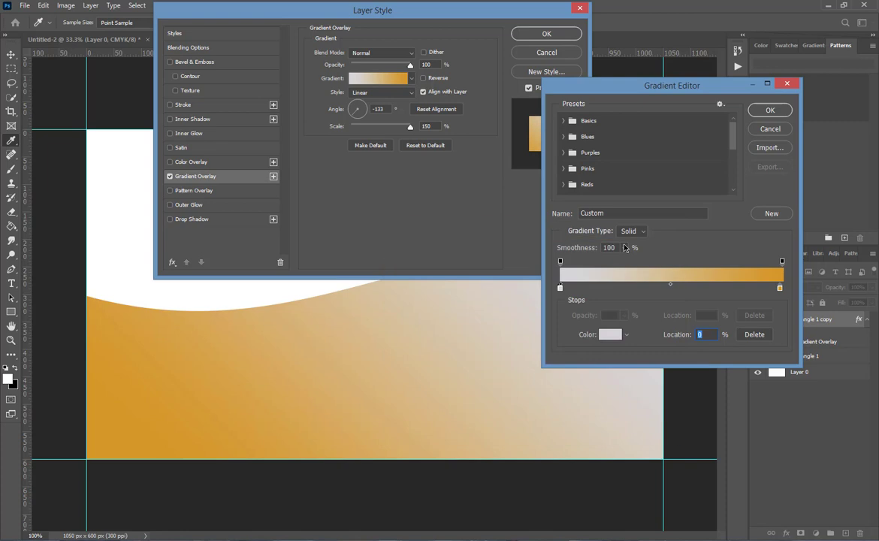
pyautogui.click(768, 109)
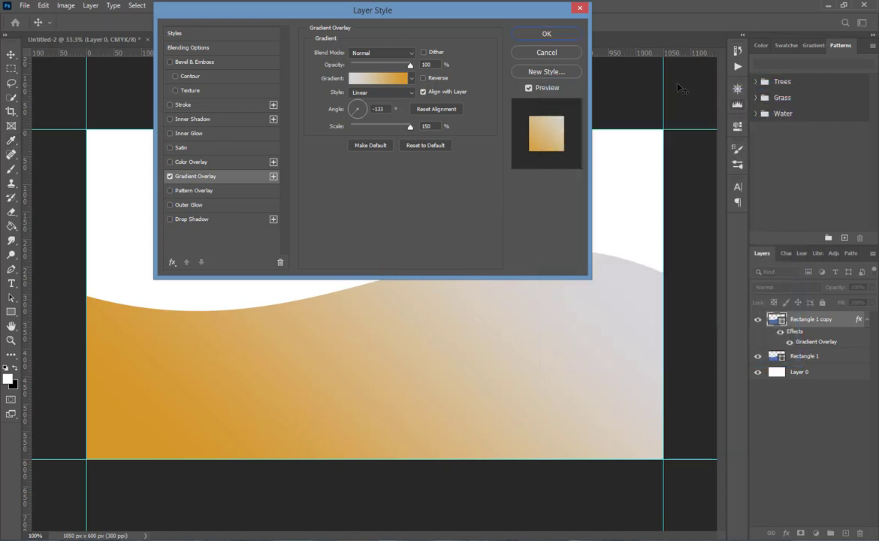
pyautogui.click(529, 34)
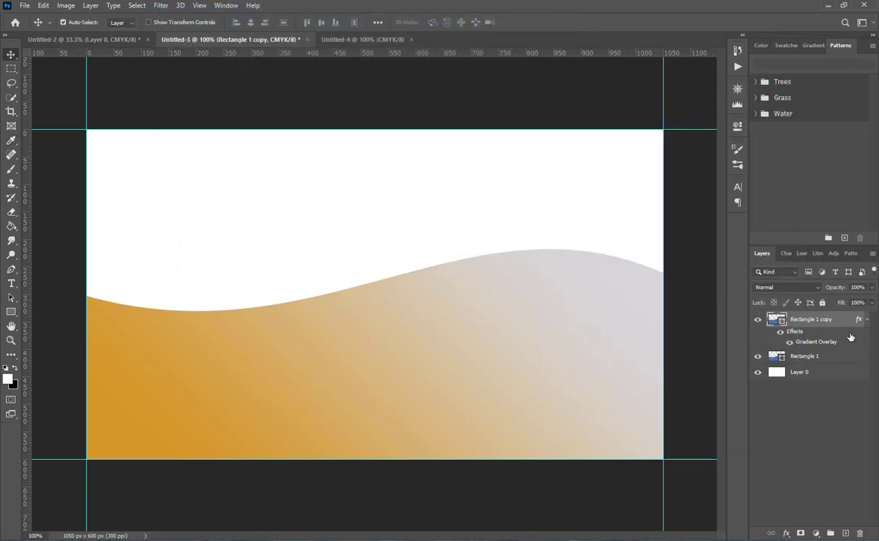
# Collapse the wave copy's effects and place its layer beneath the blue wave layer Rectangle 1
pyautogui.click(867, 319)
pyautogui.moveTo(814, 319); pyautogui.dragTo(798, 335)
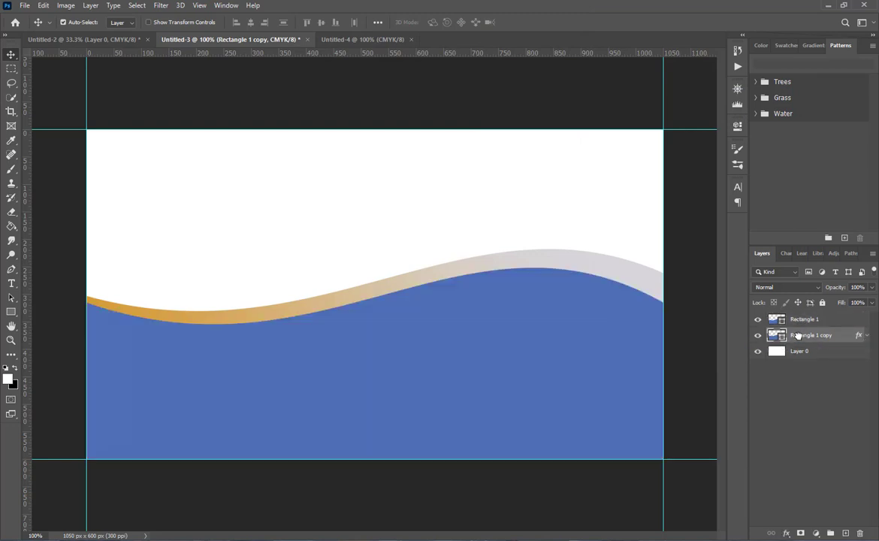
pyautogui.click(373, 337)
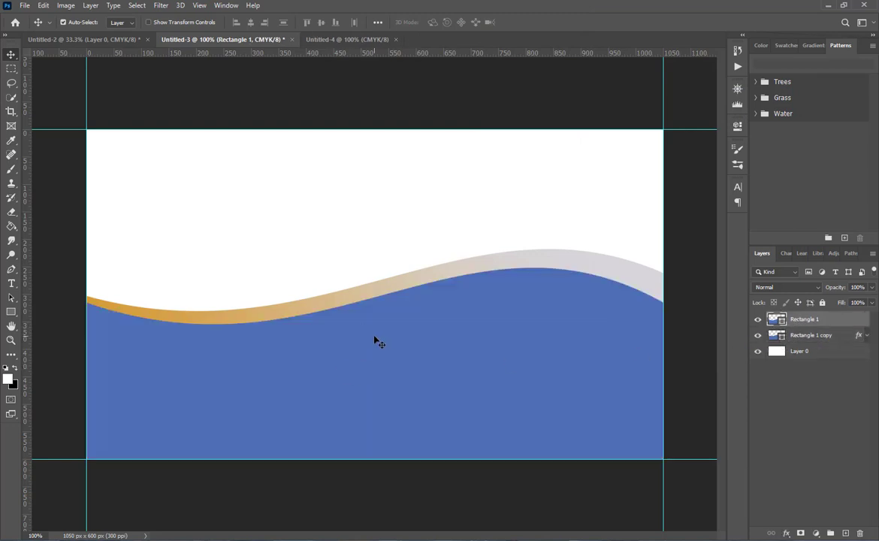
# Distort the gradient wave by raising its upper-left corner about 20 px and pulling its right side in about 20 px
pyautogui.click(188, 320)
pyautogui.hotkey('ctrl', 't')
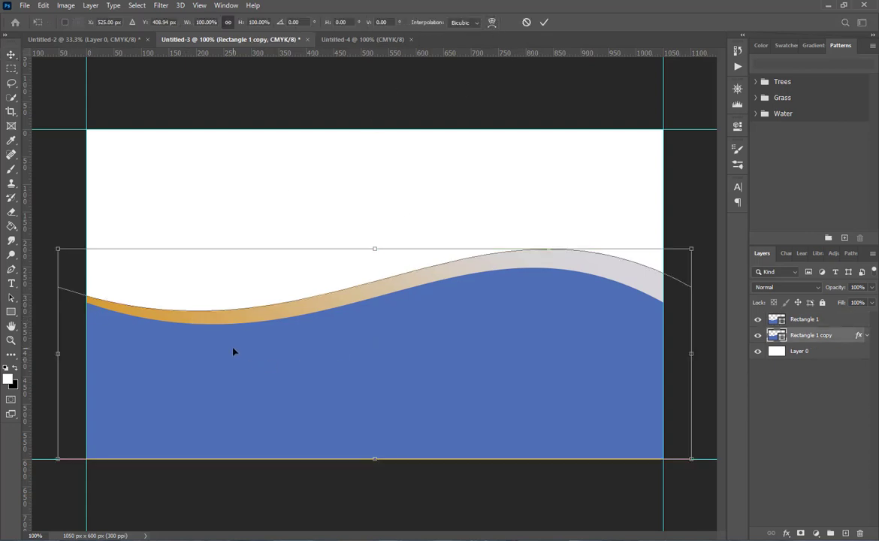
pyautogui.rightClick(234, 324)
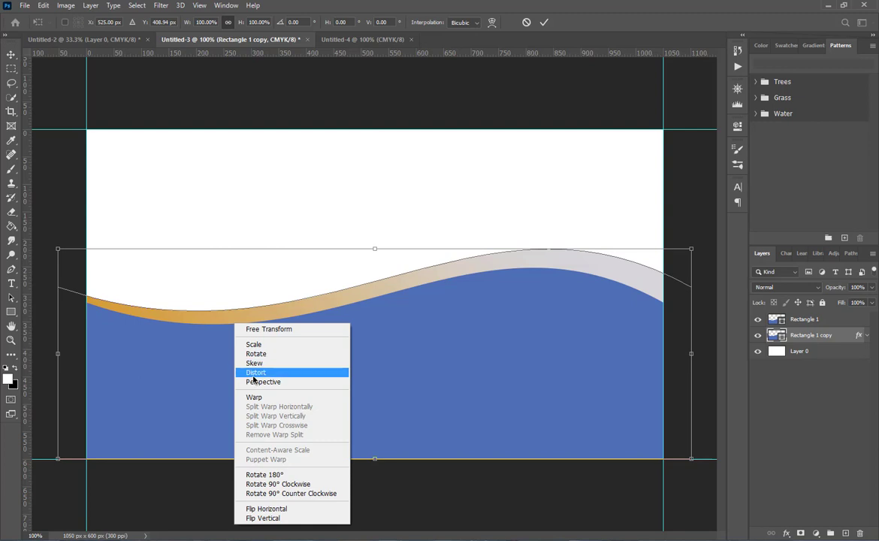
pyautogui.click(248, 370)
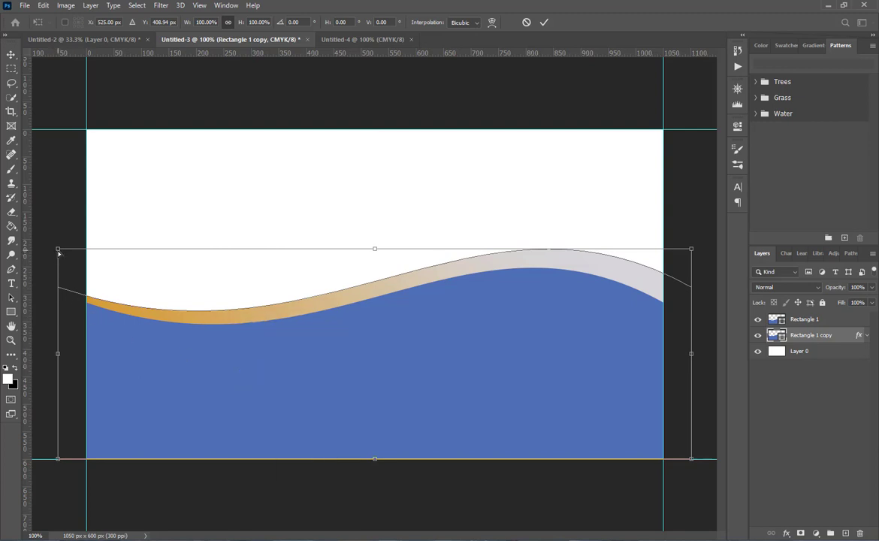
pyautogui.moveTo(60, 254); pyautogui.dragTo(61, 242)
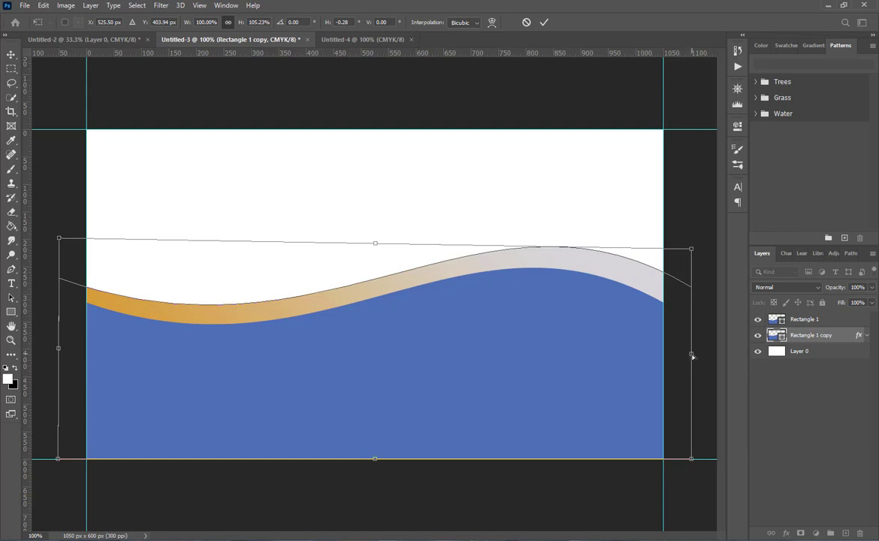
pyautogui.moveTo(692, 356); pyautogui.dragTo(681, 360)
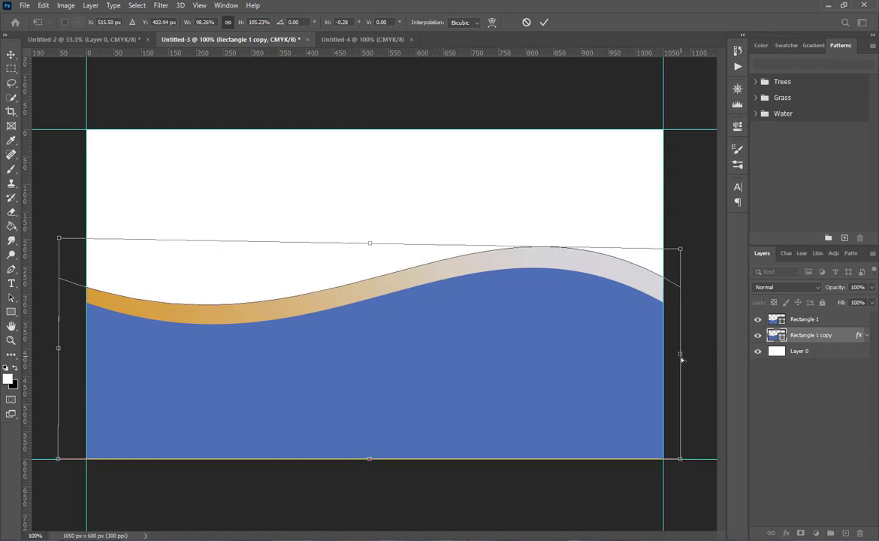
pyautogui.press('Down')
pyautogui.press('Down')
pyautogui.press('Down')
pyautogui.press('Down')
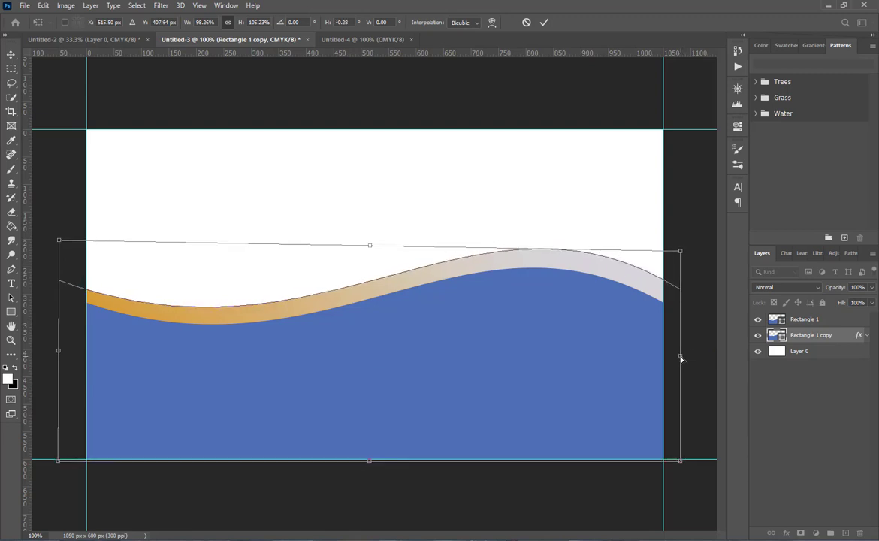
pyautogui.press('Up')
pyautogui.press('Up')
pyautogui.press('Up')
pyautogui.press('Up')
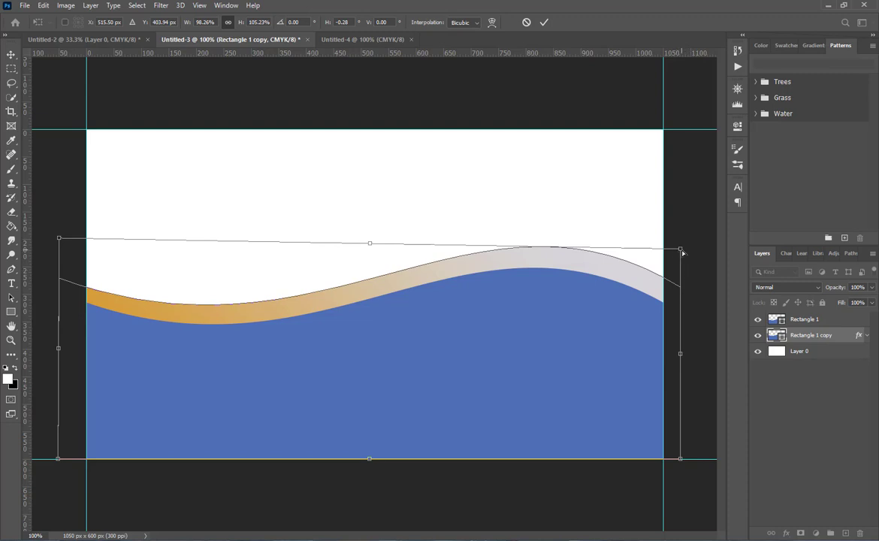
# Lower the upper-right corner of the distorted gradient wave by about 8 px and apply the transformation
pyautogui.moveTo(682, 252); pyautogui.dragTo(682, 257)
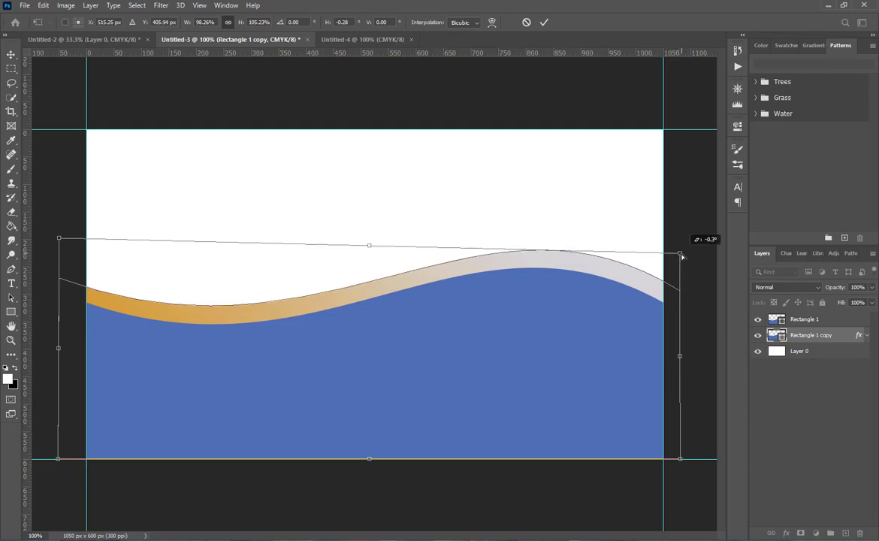
pyautogui.click(544, 23)
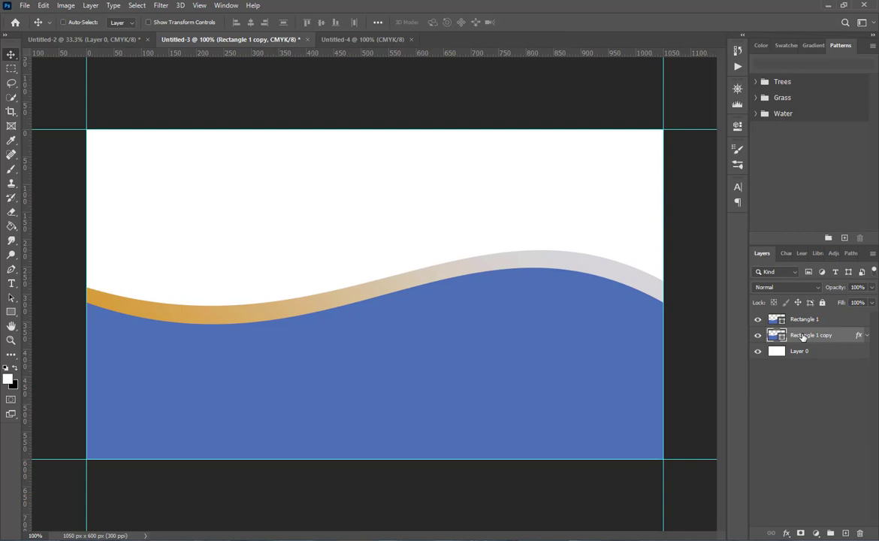
# Duplicate the gradient wave layer and move the original, Rectangle 1 copy, up about 30 px
pyautogui.hotkey('ctrl', 'j')
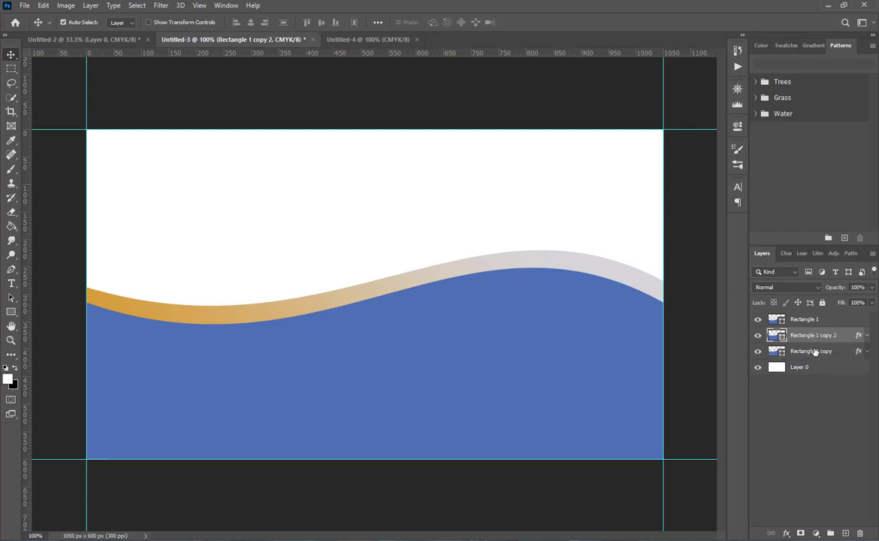
pyautogui.click(815, 351)
pyautogui.press('Up')
pyautogui.press('Up')
pyautogui.press('Up')
pyautogui.press('Up')
pyautogui.press('Up')
pyautogui.press('Up')
pyautogui.press('Up')
pyautogui.press('Up')
pyautogui.press('Up')
pyautogui.press('Up')
pyautogui.press('Up')
pyautogui.press('Up')
pyautogui.press('Up')
pyautogui.press('Up')
pyautogui.press('Up')
pyautogui.press('Up')
pyautogui.press('Up')
pyautogui.press('Up')
pyautogui.press('Up')
pyautogui.press('Up')
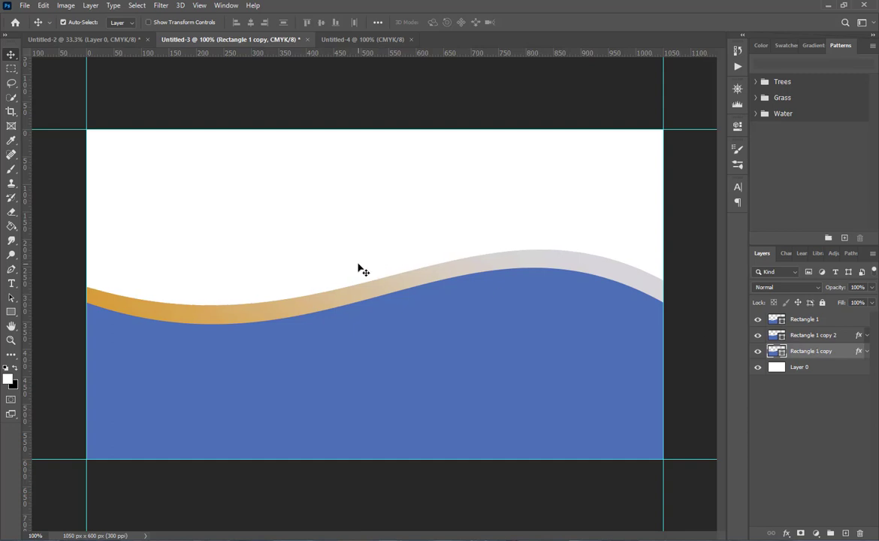
pyautogui.press('Up')
pyautogui.press('Up')
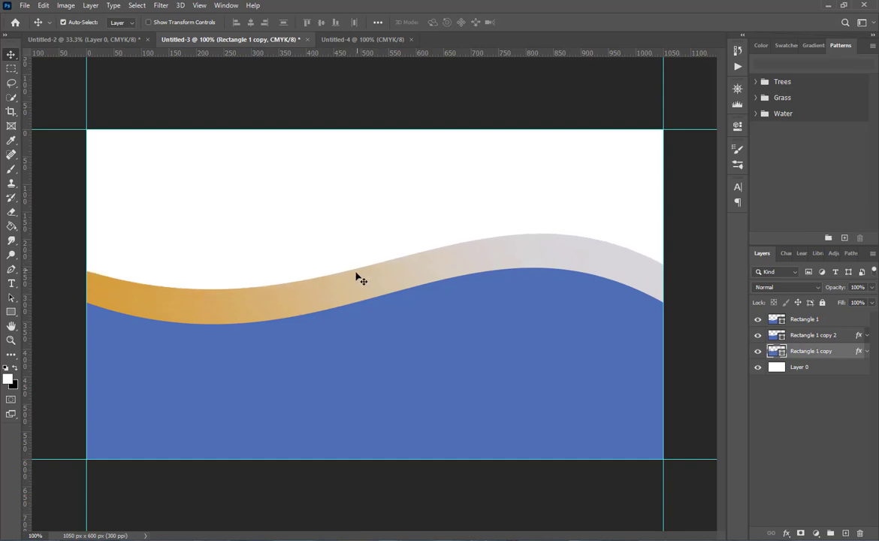
# Try flipping the raised gradient wave vertically, and undo the flip
pyautogui.rightClick(356, 277)
pyautogui.press('Escape')
pyautogui.hotkey('ctrl', 't')
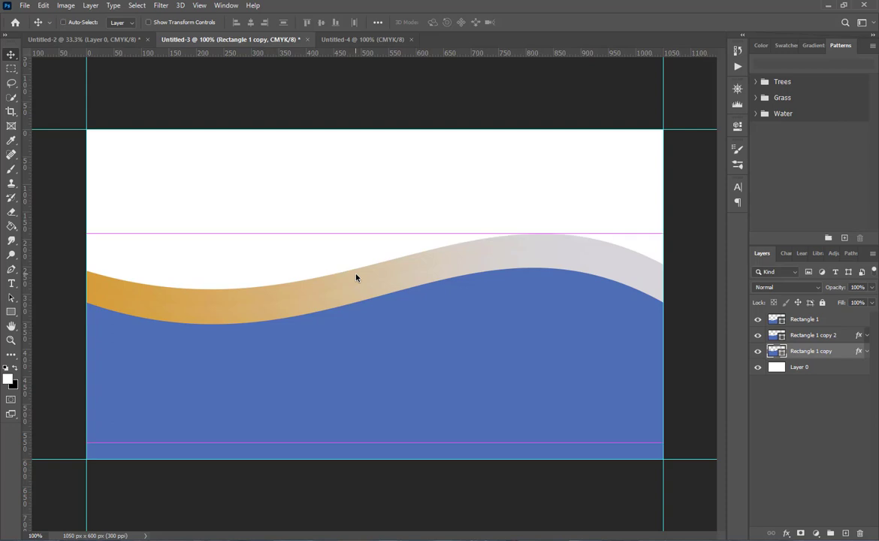
pyautogui.rightClick(356, 277)
pyautogui.click(398, 471)
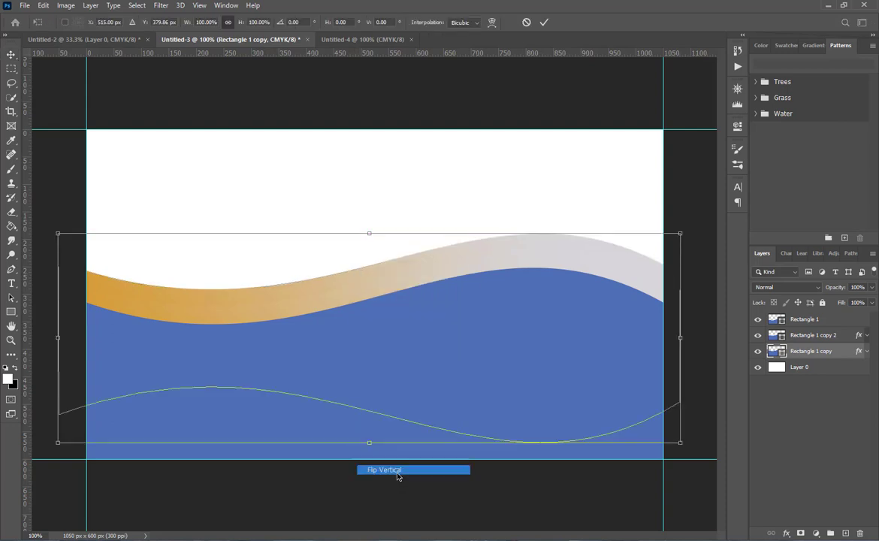
pyautogui.hotkey('ctrl', 'z')
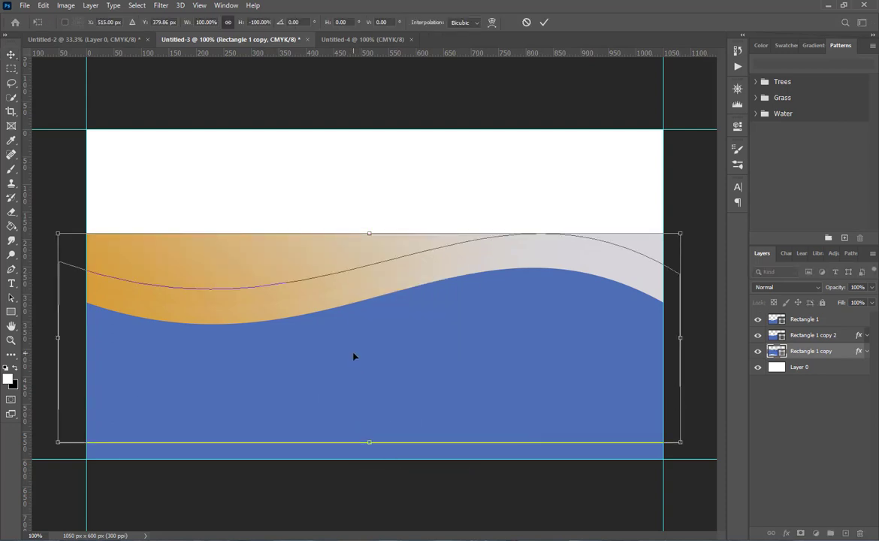
# Try flipping the raised gradient wave horizontally, undo the flip and close the transformation
pyautogui.rightClick(350, 284)
pyautogui.click(386, 469)
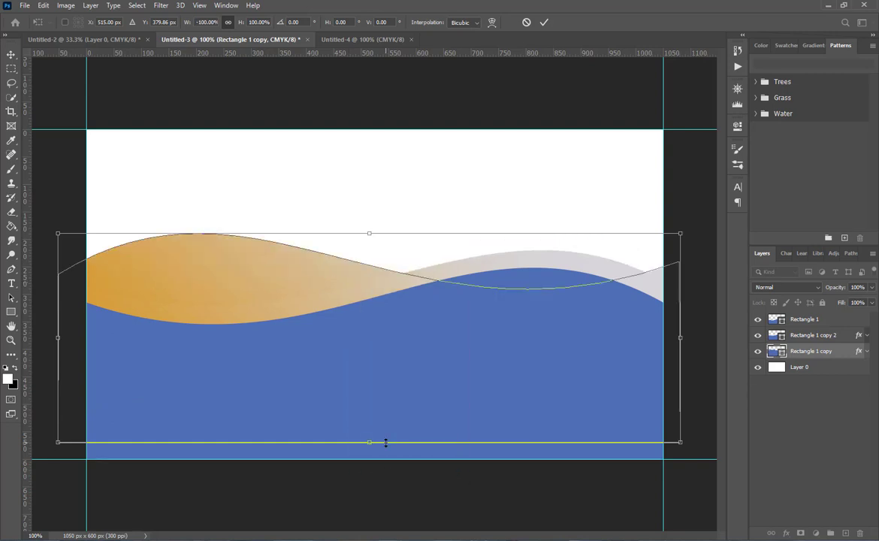
pyautogui.hotkey('ctrl', 'z')
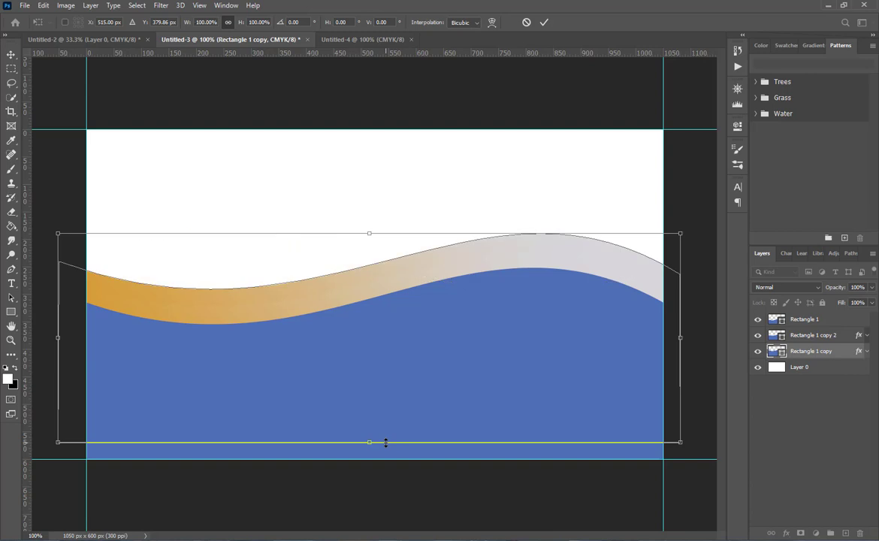
pyautogui.click(543, 24)
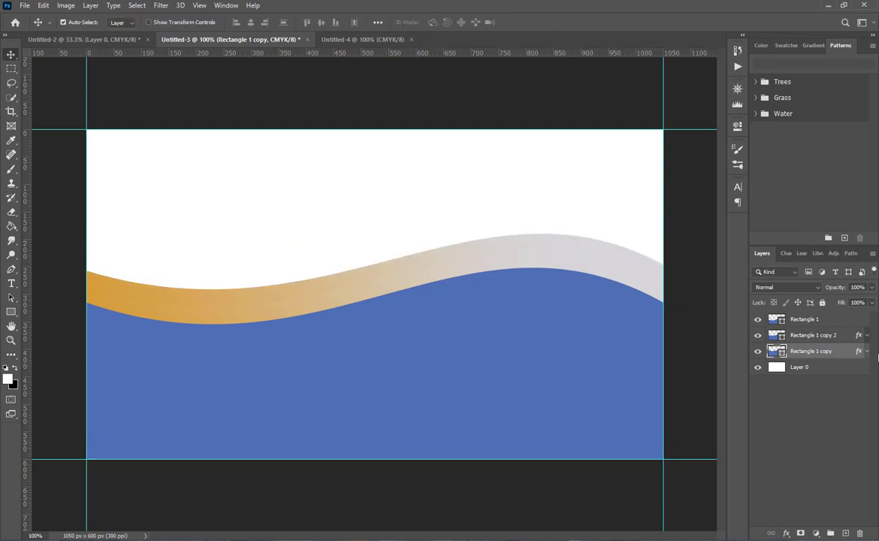
# Reverse the gradient overlay on the upper wave, Rectangle 1 copy
pyautogui.click(866, 351)
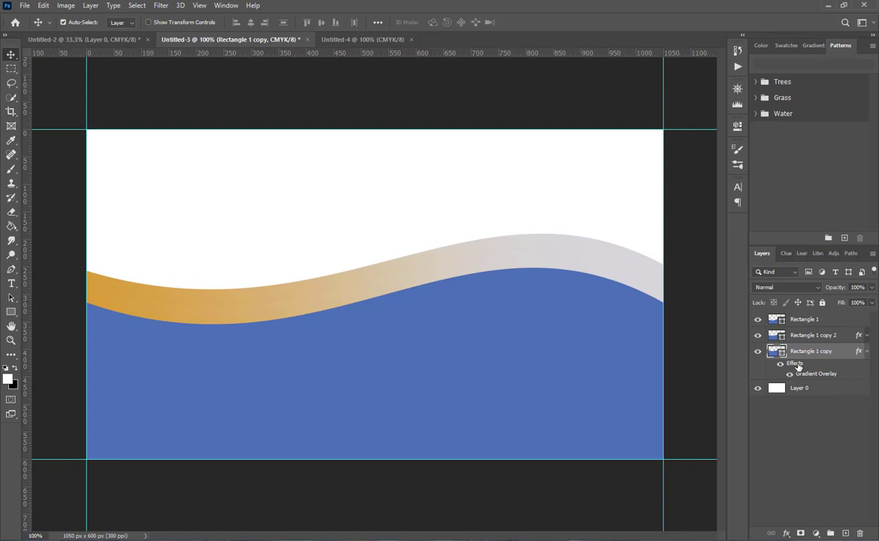
pyautogui.doubleClick(797, 365)
pyautogui.moveTo(257, 10); pyautogui.dragTo(410, 22)
pyautogui.click(353, 189)
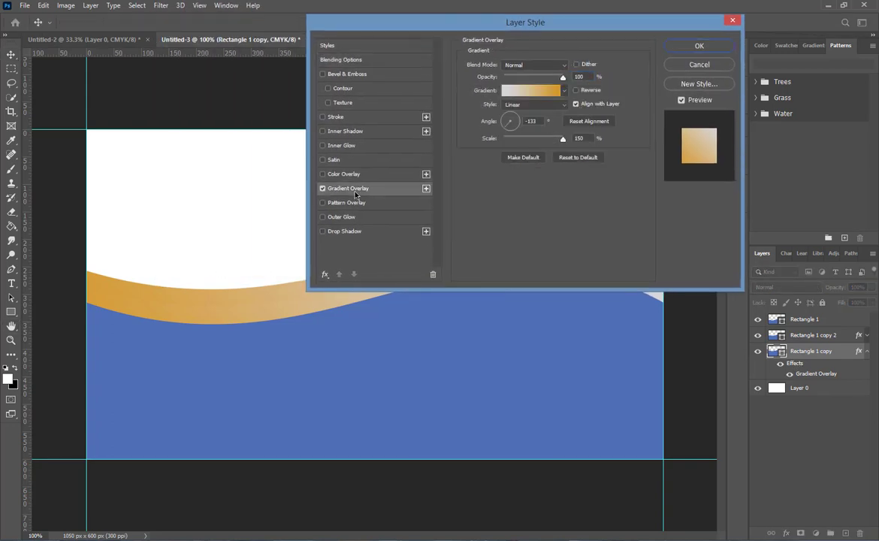
pyautogui.click(577, 91)
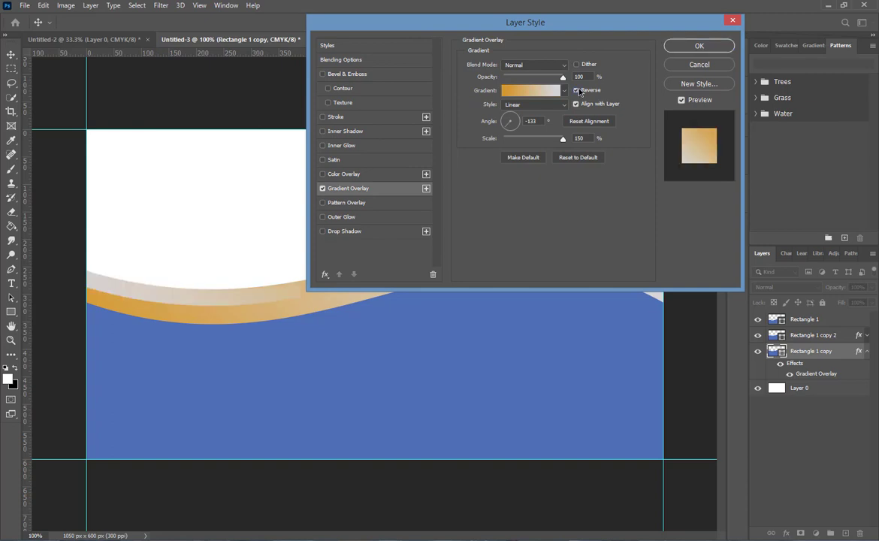
pyautogui.click(699, 46)
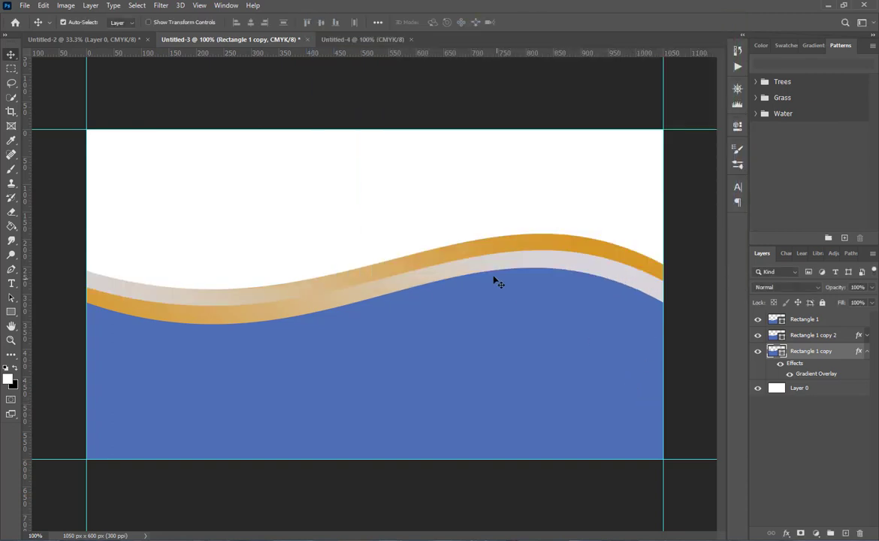
# Nudge the reversed gradient wave up 4 px and deselect it
pyautogui.press('Up')
pyautogui.press('Up')
pyautogui.press('Up')
pyautogui.press('Up')
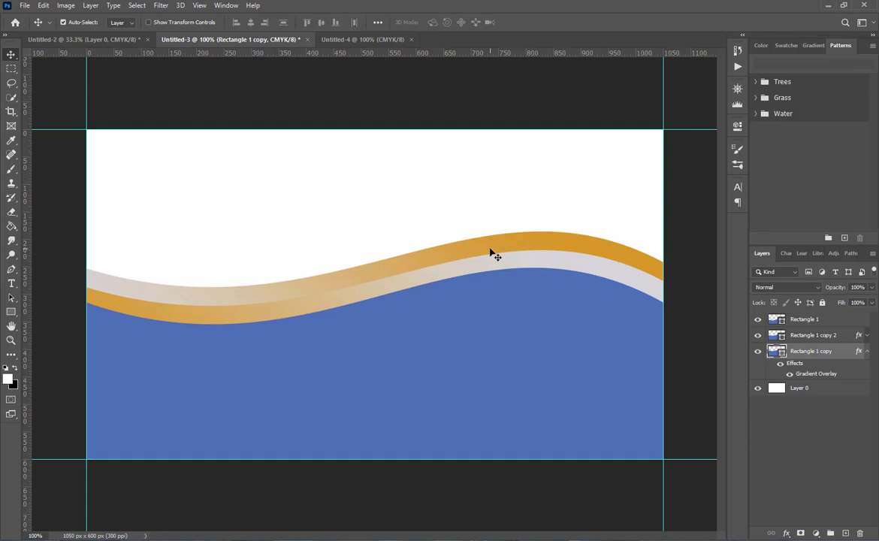
pyautogui.click(69, 282)
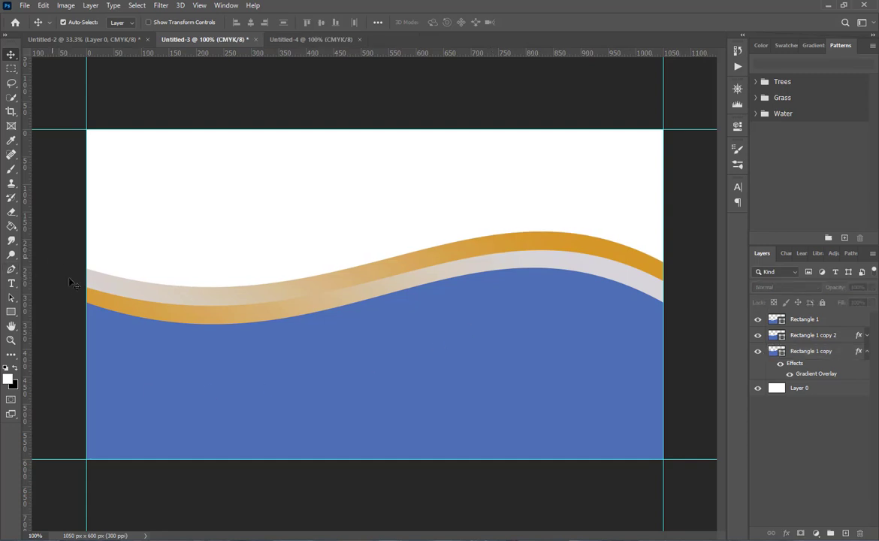
# Add the horizontal text "3G" on the white area at 7 pt and colour it black
pyautogui.click(11, 282)
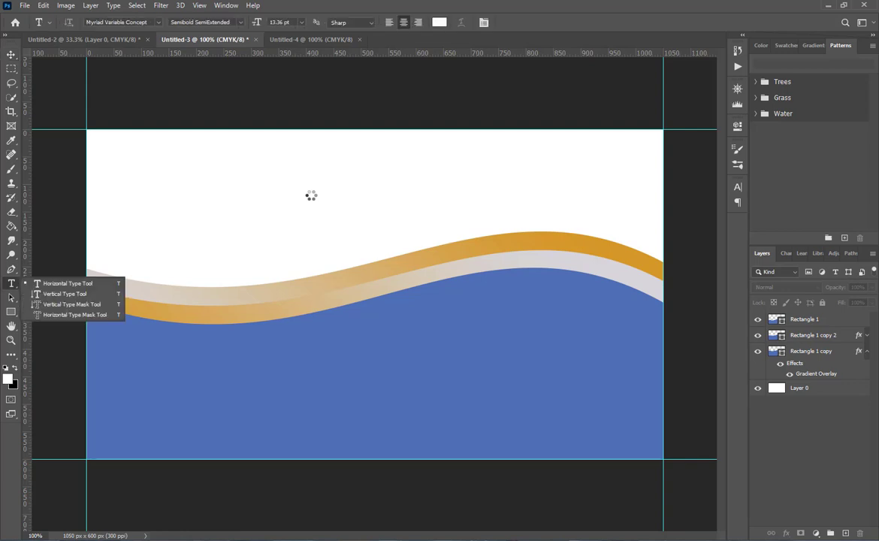
pyautogui.click(298, 198)
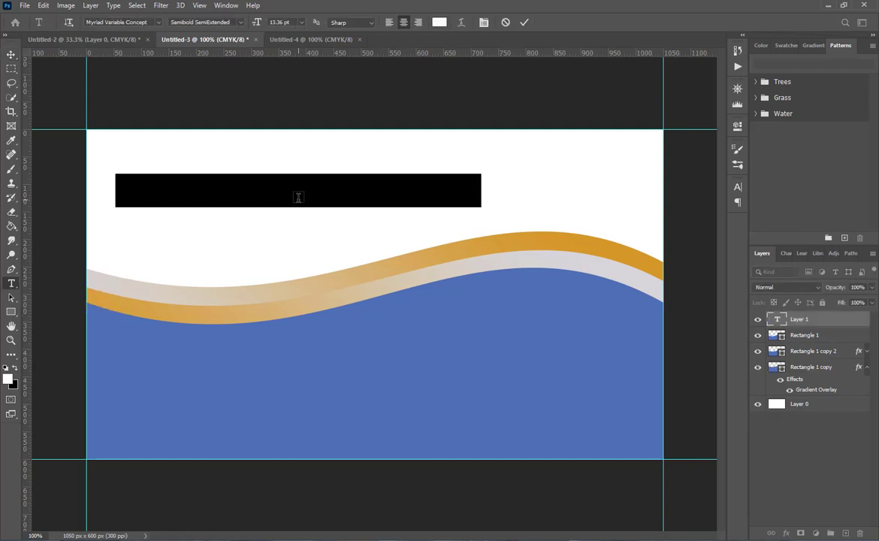
pyautogui.moveTo(257, 25); pyautogui.dragTo(256, 25)
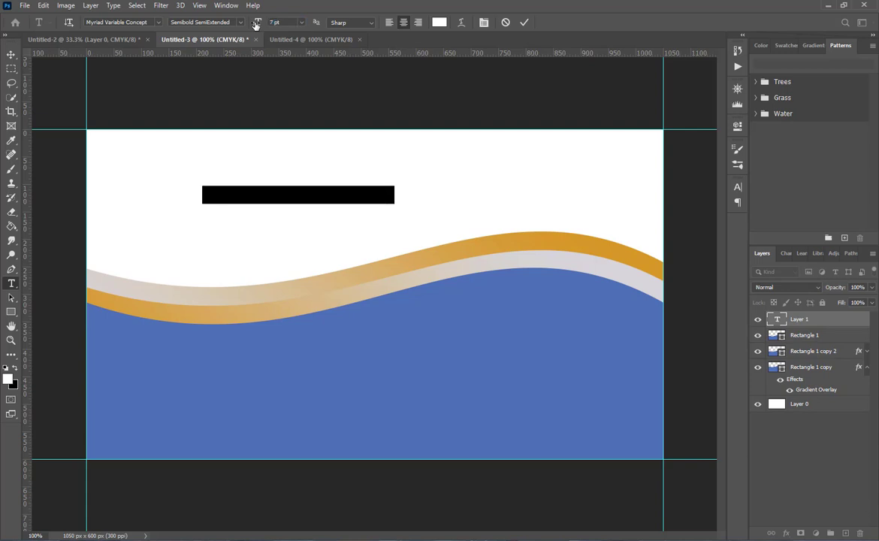
pyautogui.press('BackSpace')
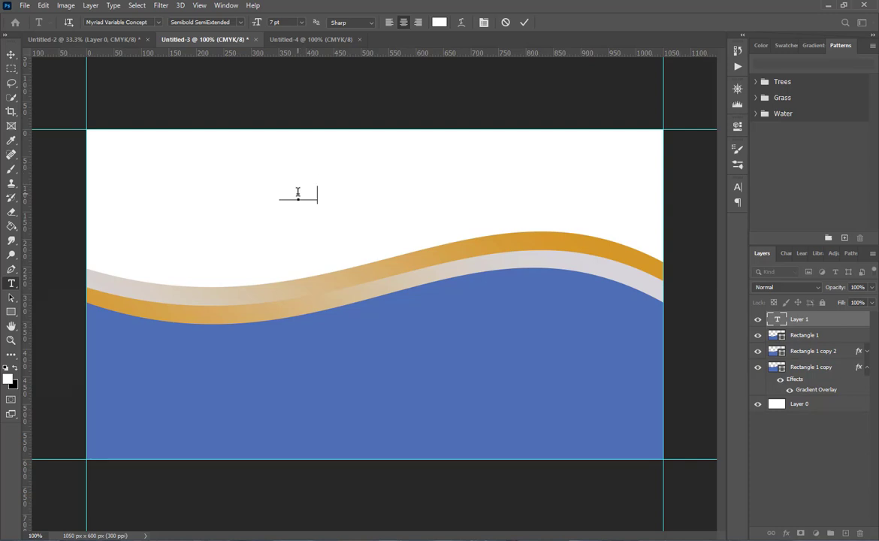
pyautogui.hotkey('ctrl', 'z')
pyautogui.click(438, 22)
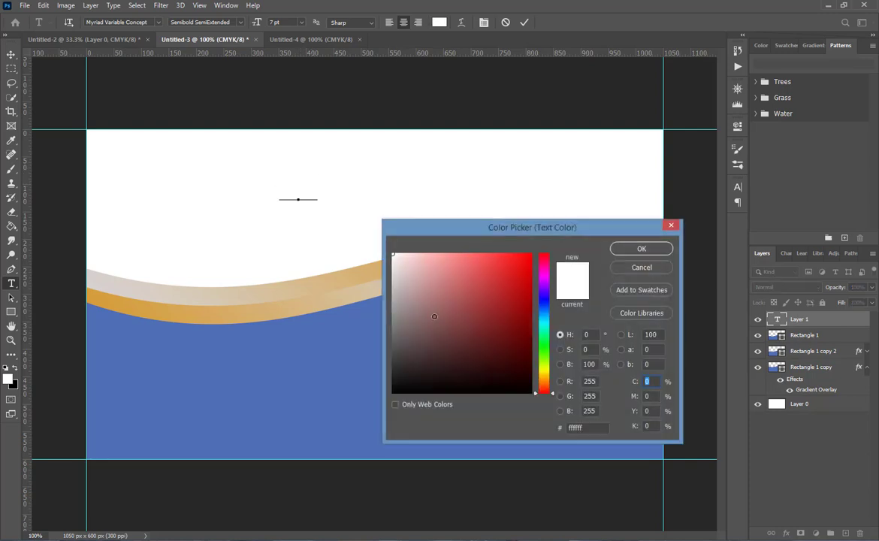
pyautogui.click(392, 392)
pyautogui.click(640, 249)
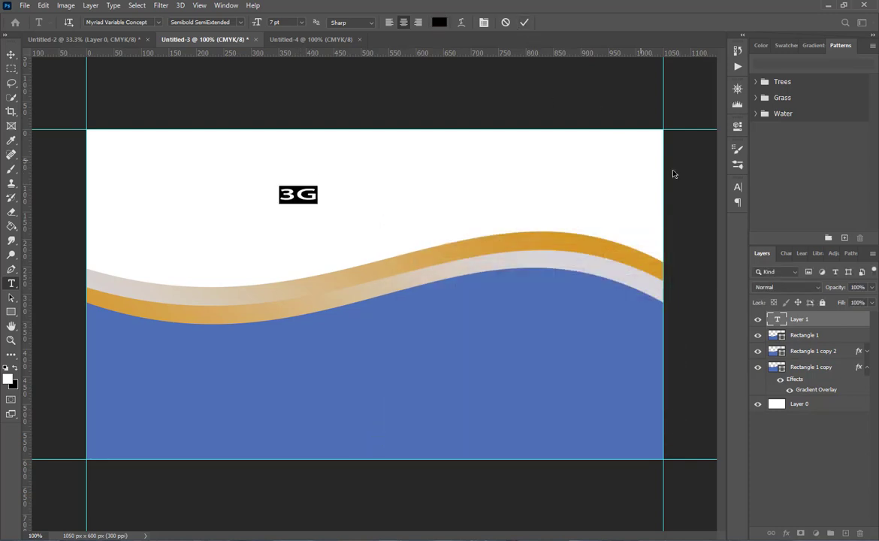
# Try the Impact font on the 3G text and check its available styles
pyautogui.click(737, 187)
pyautogui.click(672, 206)
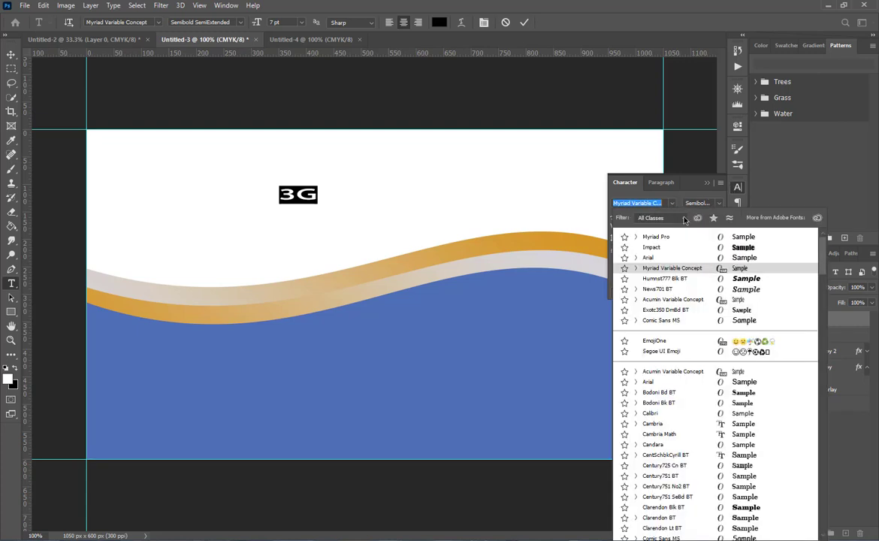
pyautogui.click(646, 242)
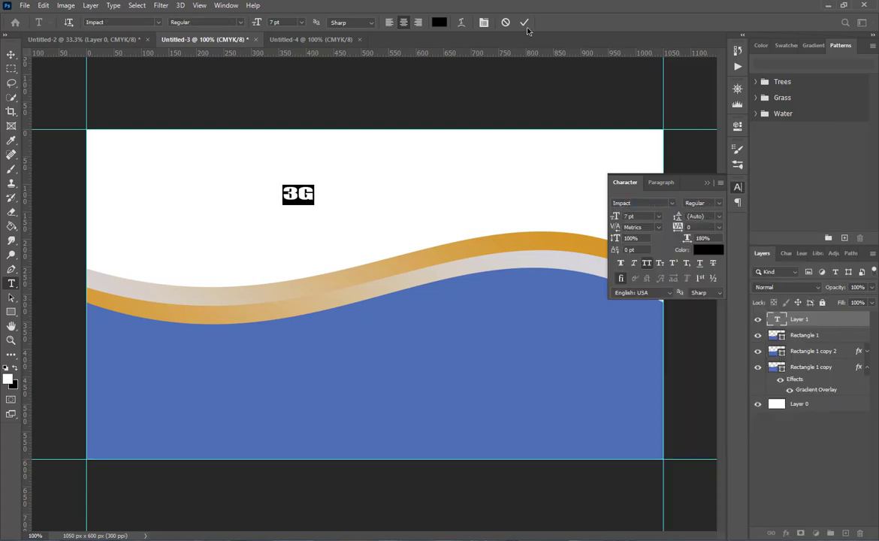
pyautogui.click(709, 204)
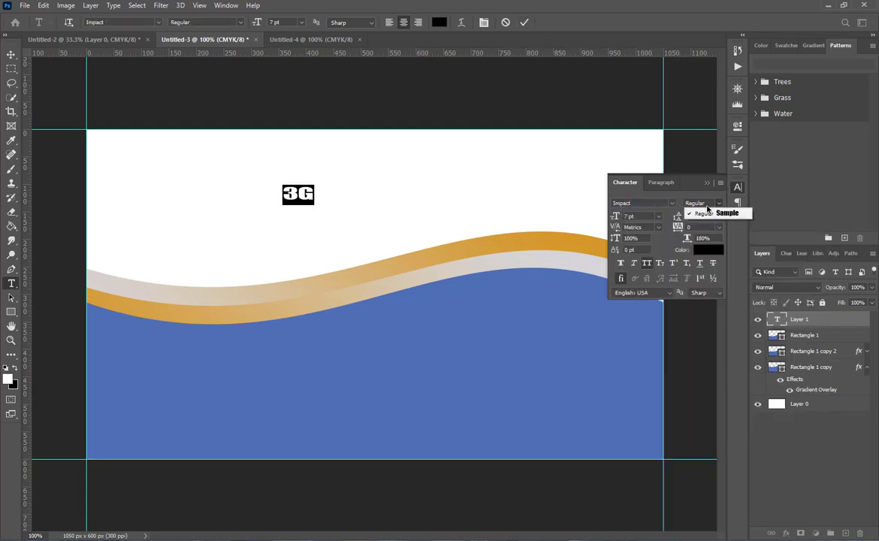
pyautogui.click(676, 209)
# Set the 3G text to the Humnst777 Blk BT font in Black Italic and commit the text
pyautogui.click(672, 204)
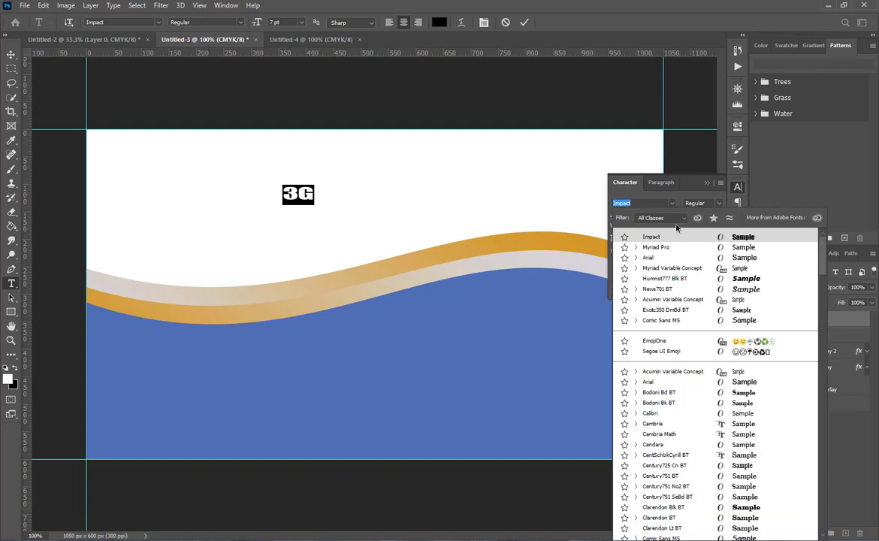
pyautogui.click(739, 281)
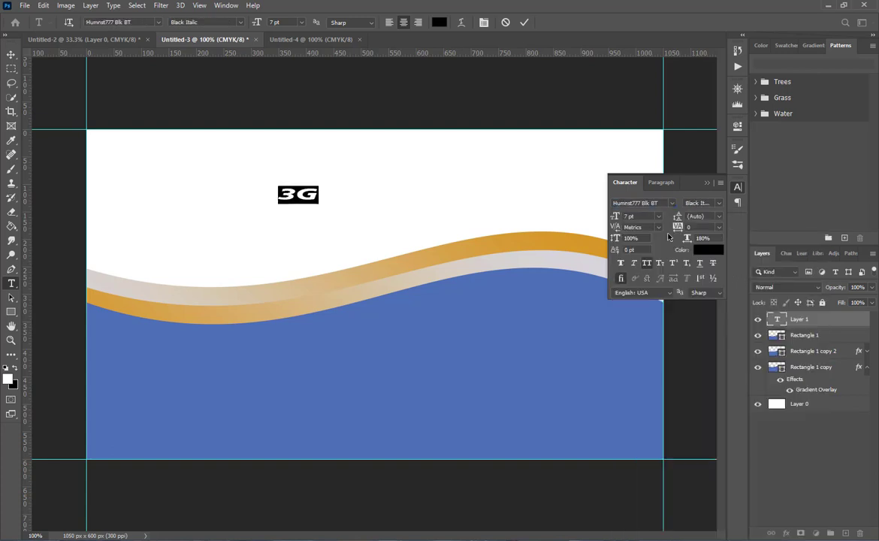
pyautogui.click(523, 22)
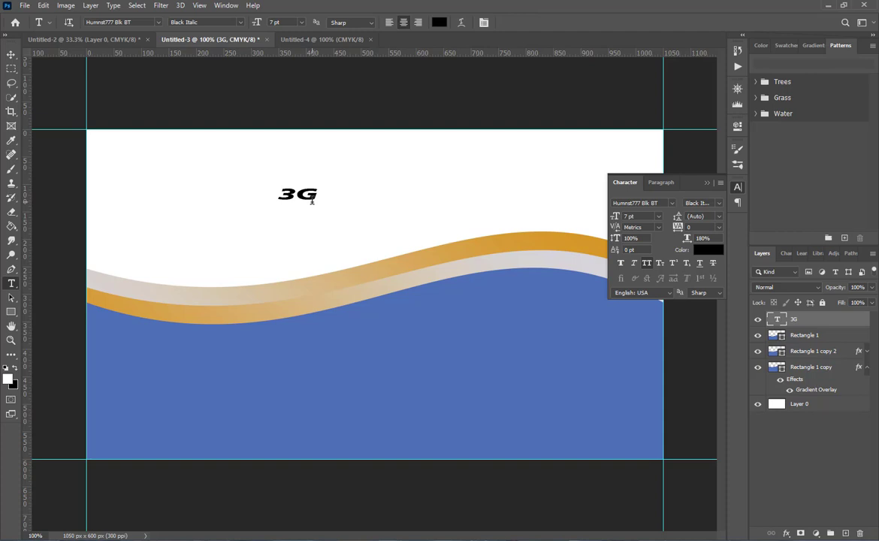
# Scale the 3G text to about 296% and move it into the upper-right corner of the card
pyautogui.hotkey('ctrl', 't')
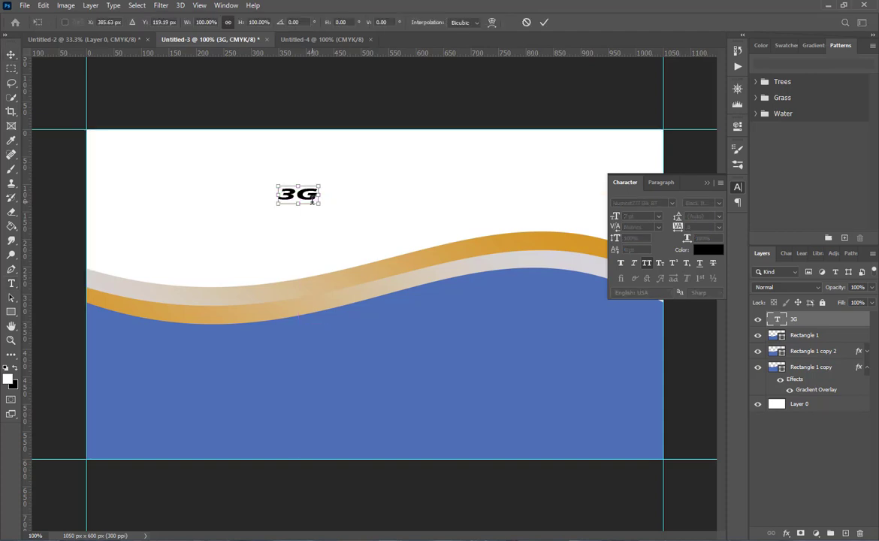
pyautogui.moveTo(320, 203); pyautogui.dragTo(375, 220)
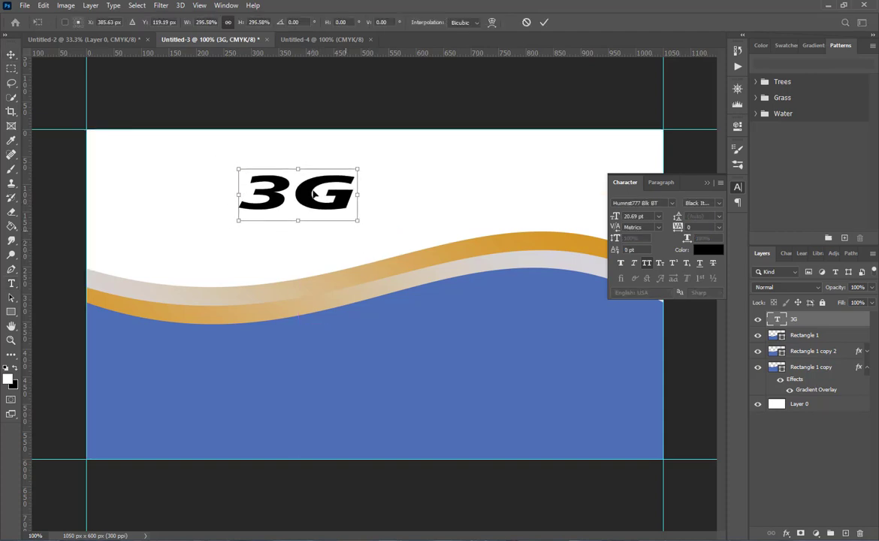
pyautogui.moveTo(398, 183); pyautogui.dragTo(652, 156)
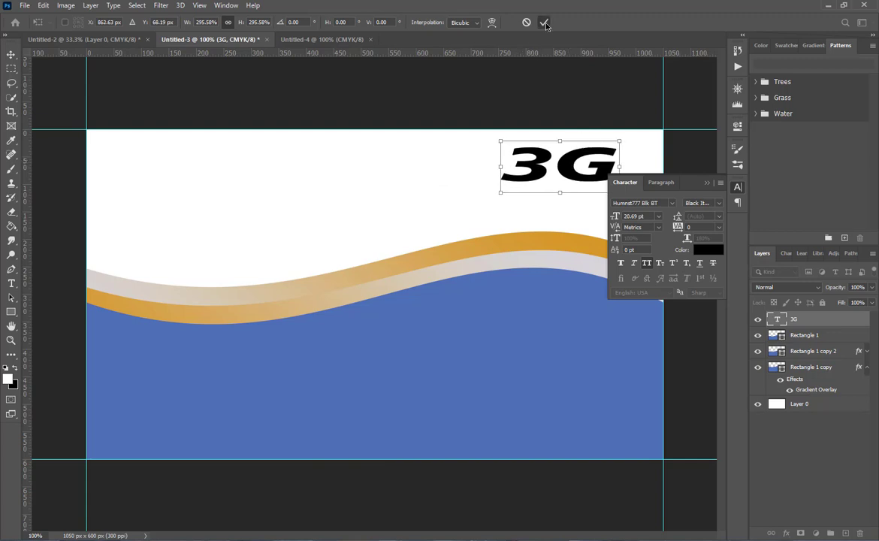
pyautogui.press('Return')
pyautogui.click(707, 183)
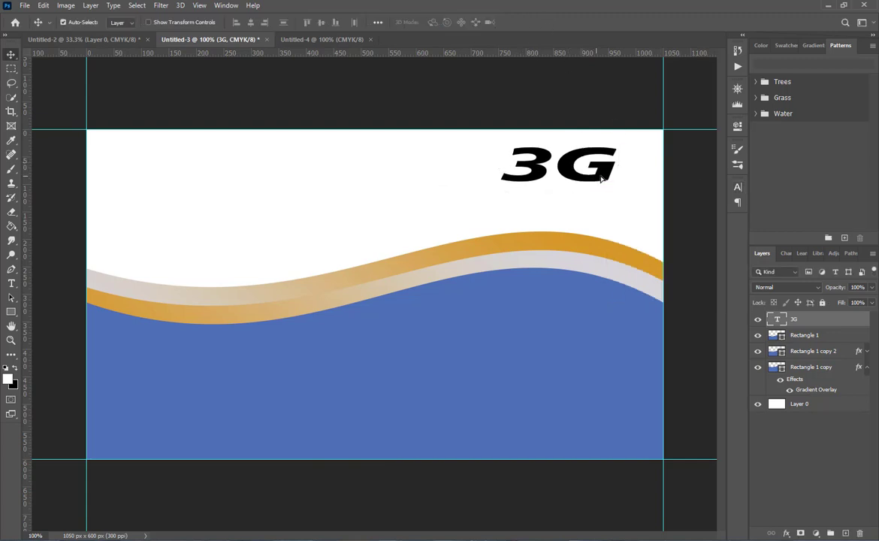
pyautogui.moveTo(595, 172); pyautogui.dragTo(621, 174)
# Add a drop shadow to the 3G text with 16% opacity, 6 px distance, 7% spread and 0 px size
pyautogui.rightClick(794, 321)
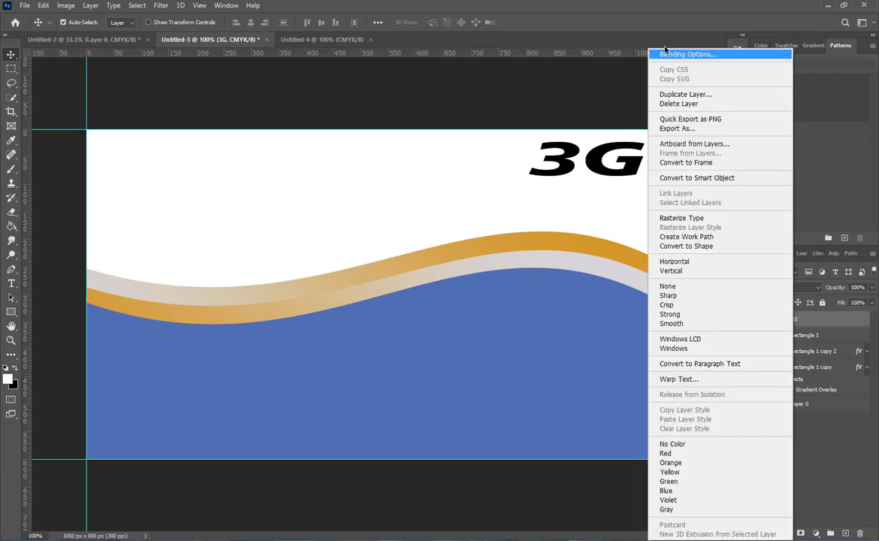
pyautogui.click(679, 51)
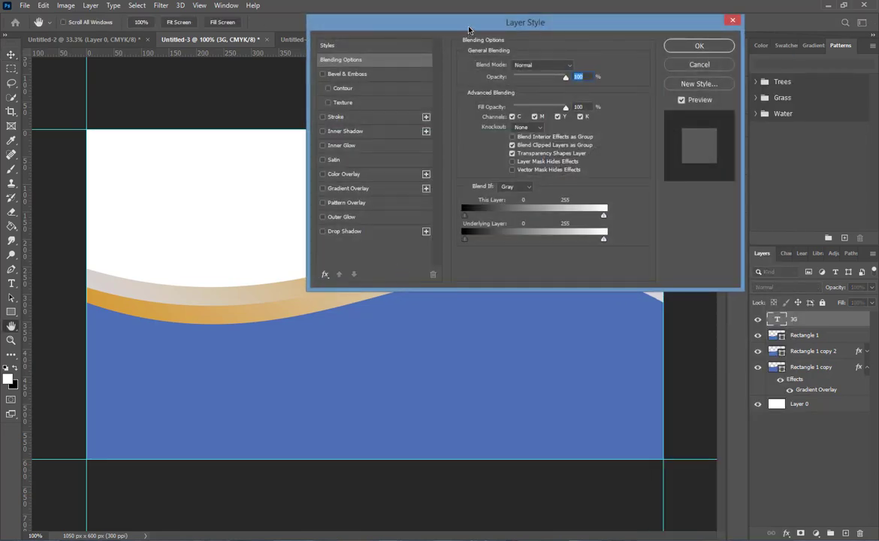
pyautogui.moveTo(469, 29); pyautogui.dragTo(279, 231)
pyautogui.click(154, 433)
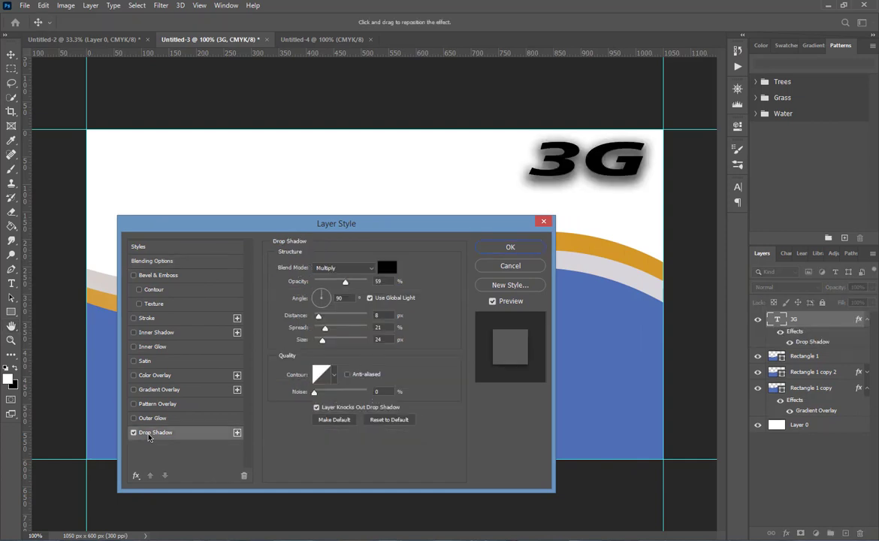
pyautogui.click(337, 287)
pyautogui.moveTo(338, 287); pyautogui.dragTo(325, 287)
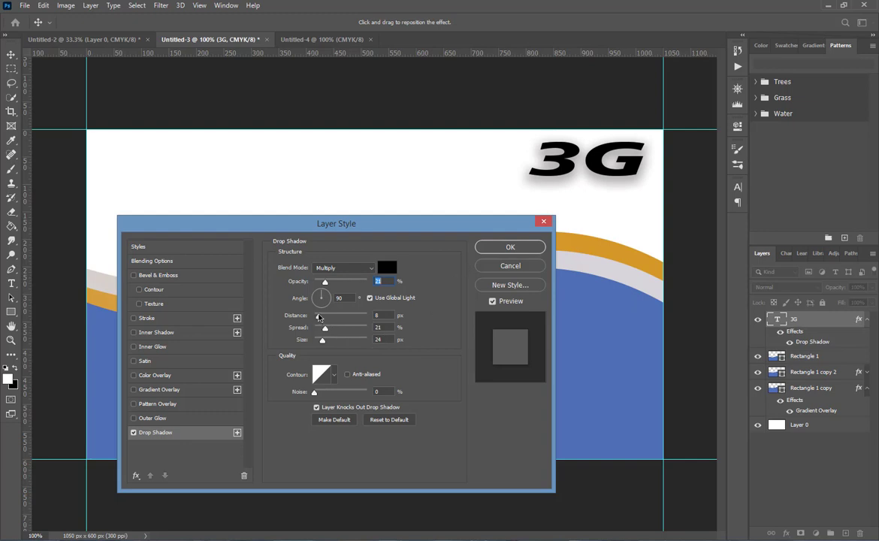
pyautogui.moveTo(318, 317); pyautogui.dragTo(310, 344)
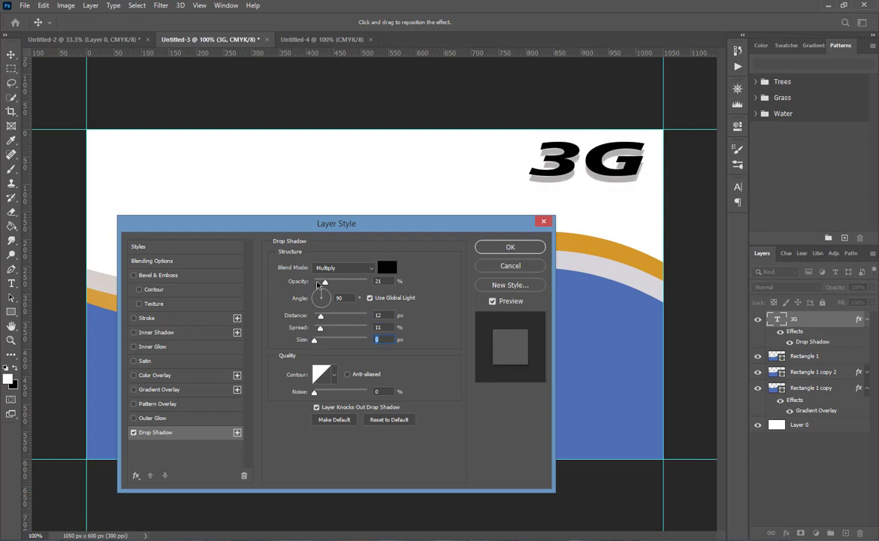
pyautogui.moveTo(325, 287); pyautogui.dragTo(319, 327)
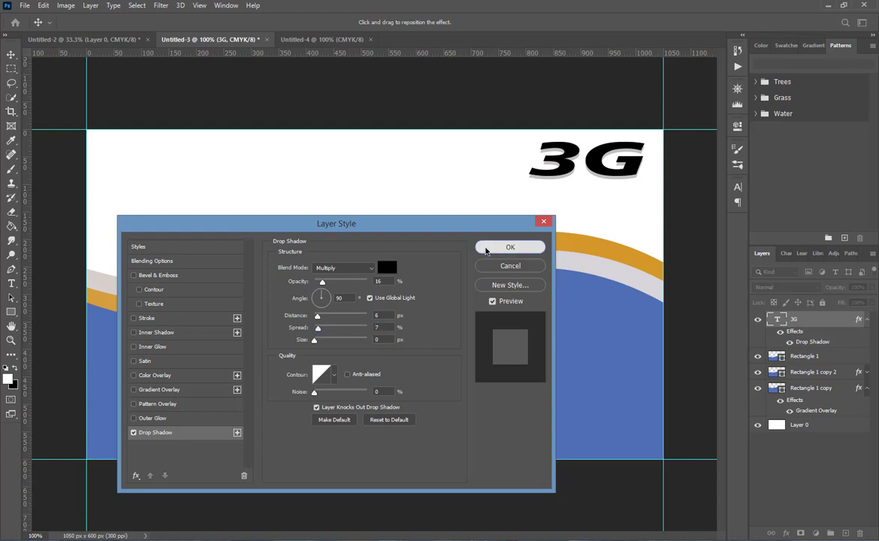
pyautogui.click(510, 246)
# Add the text "LOGO" in 7 pt Arial and place it beneath the G of the 3G text
pyautogui.click(12, 283)
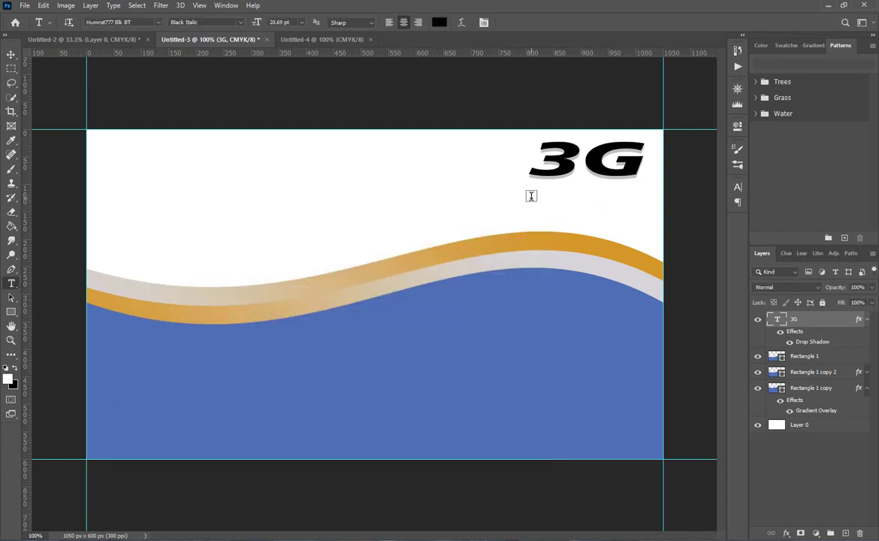
pyautogui.click(529, 195)
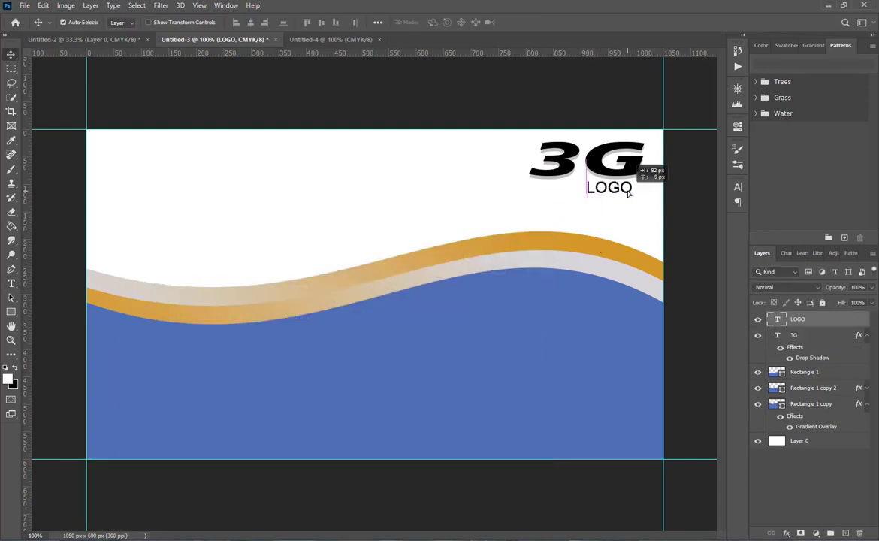
pyautogui.moveTo(627, 193); pyautogui.dragTo(633, 192)
# Set the LOGO text's font style to Arial Black weight and commit the edit
pyautogui.doubleClick(631, 188)
pyautogui.click(737, 187)
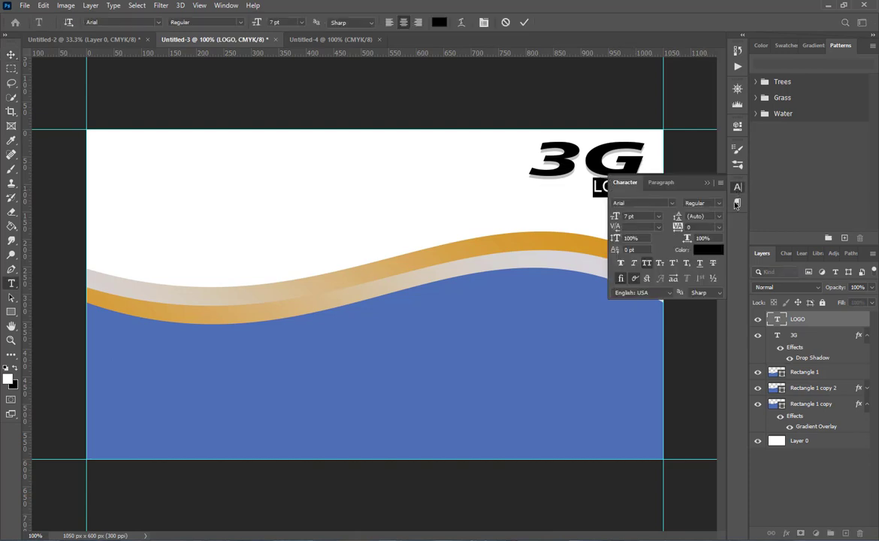
pyautogui.click(710, 208)
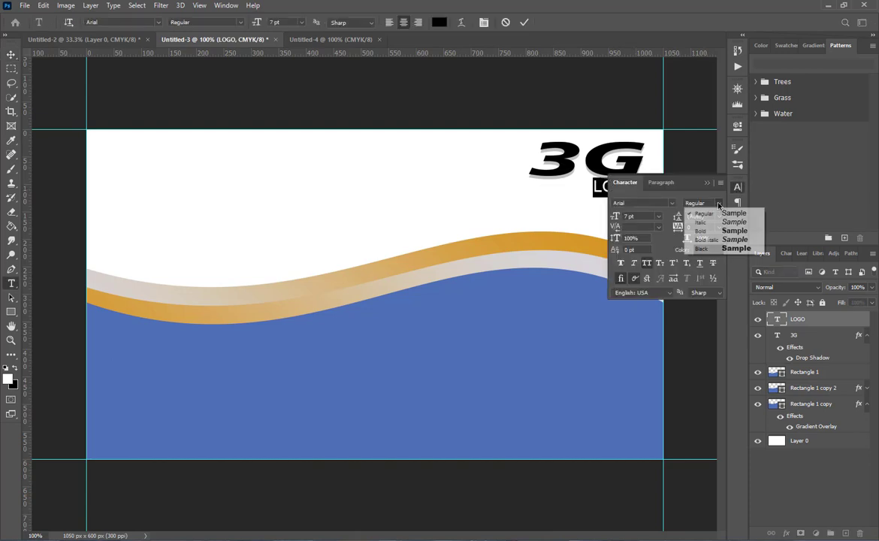
pyautogui.click(731, 251)
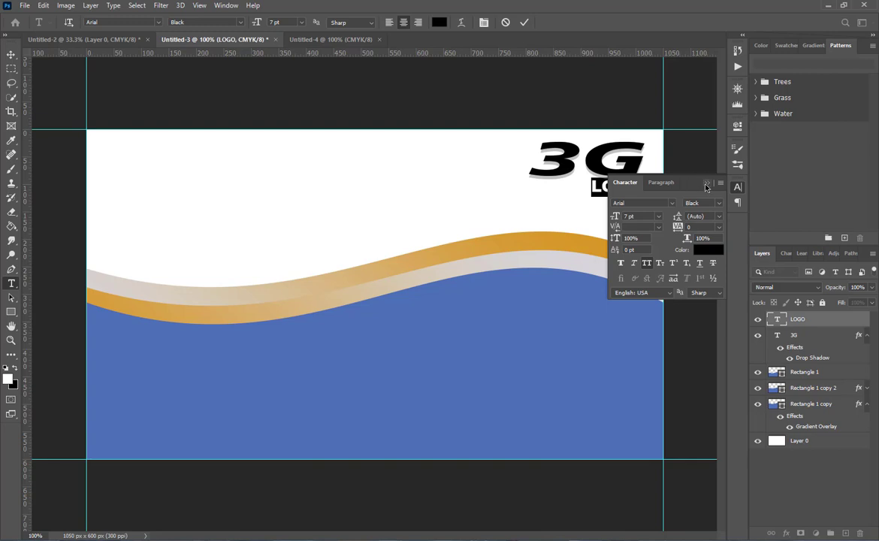
pyautogui.click(524, 23)
# Duplicate the 3G text and place the copy on the blue wave below the original
pyautogui.press('v')
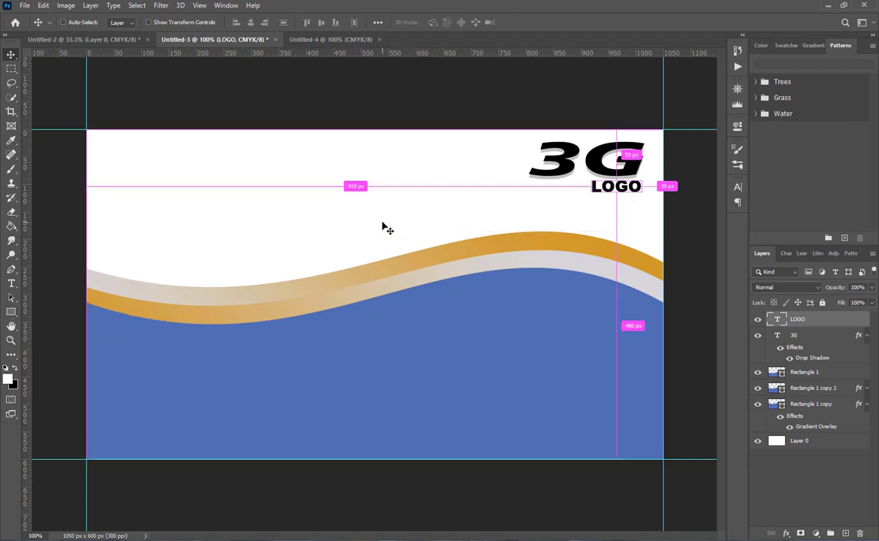
pyautogui.moveTo(596, 186); pyautogui.dragTo(590, 332)
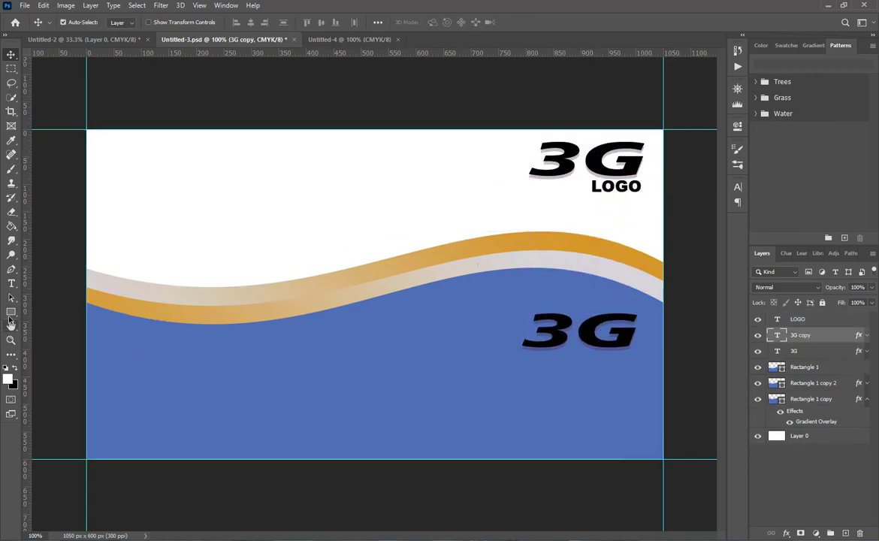
# Draw a closed leaf-shaped Pen tool shape about 280 px wide and 97 px high on the white area above the waves
pyautogui.click(11, 311)
pyautogui.click(12, 269)
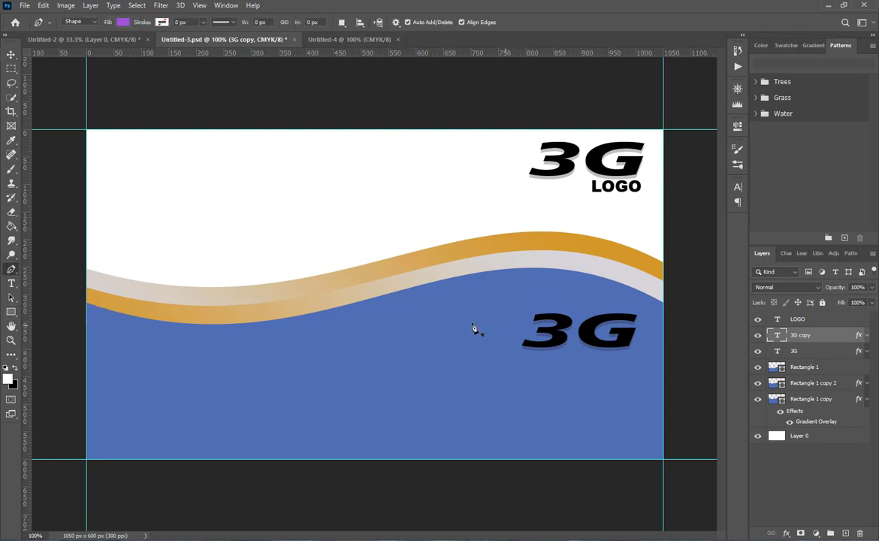
pyautogui.click(319, 228)
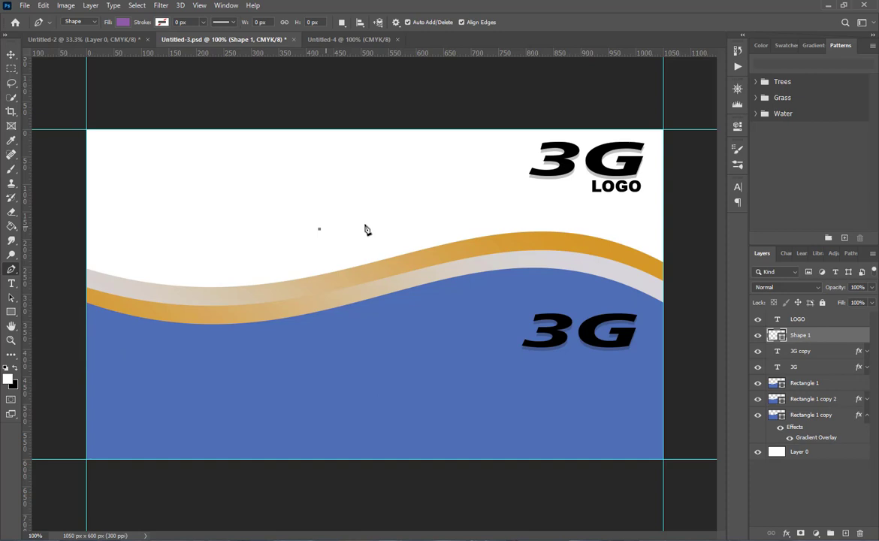
pyautogui.moveTo(473, 226); pyautogui.dragTo(567, 294)
pyautogui.click(473, 227)
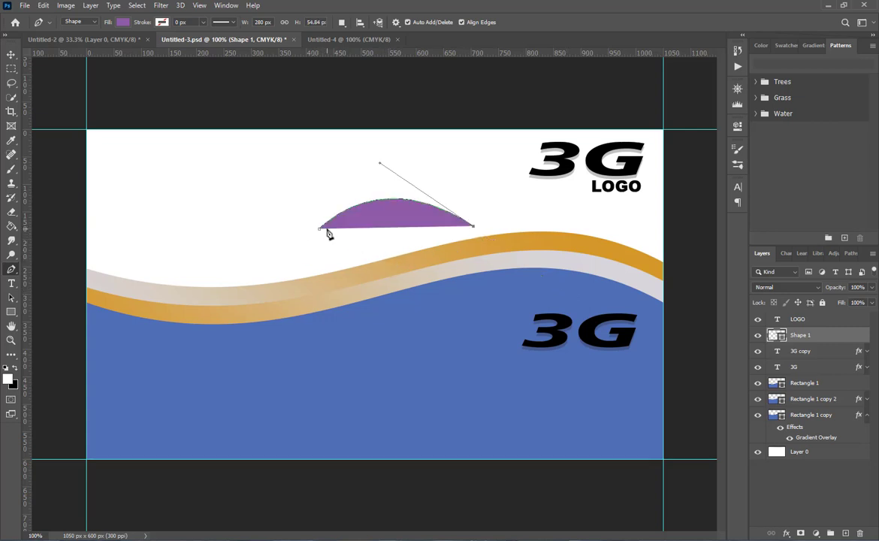
pyautogui.moveTo(319, 227); pyautogui.dragTo(250, 180)
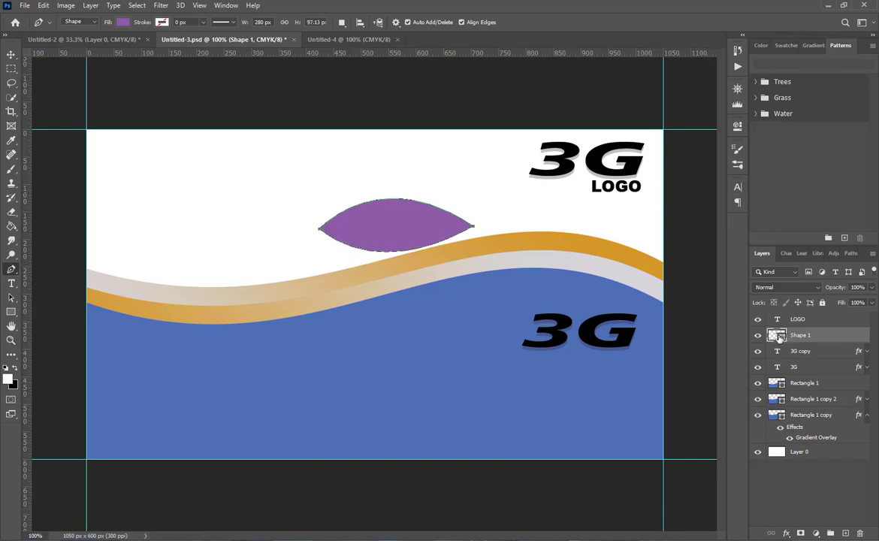
# Recolor the leaf shape with the orange sampled from the left end of the orange wave
pyautogui.doubleClick(777, 336)
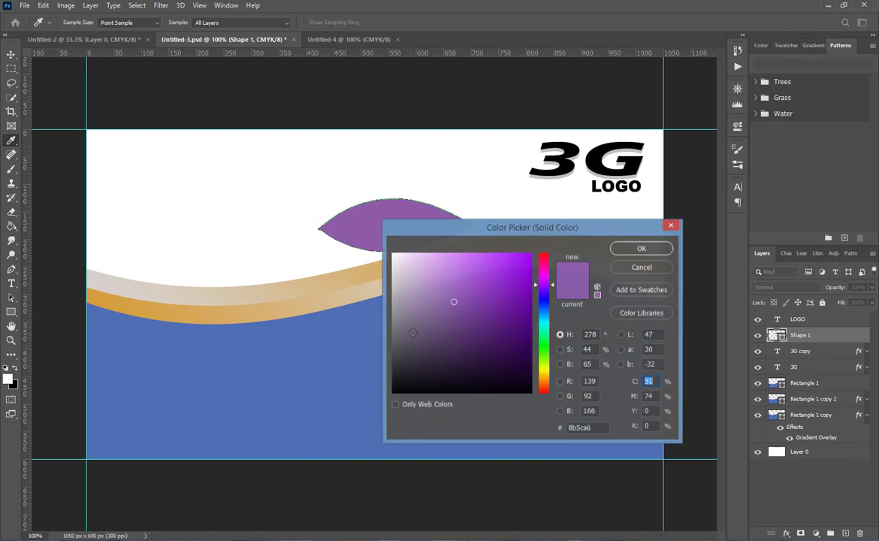
pyautogui.click(346, 293)
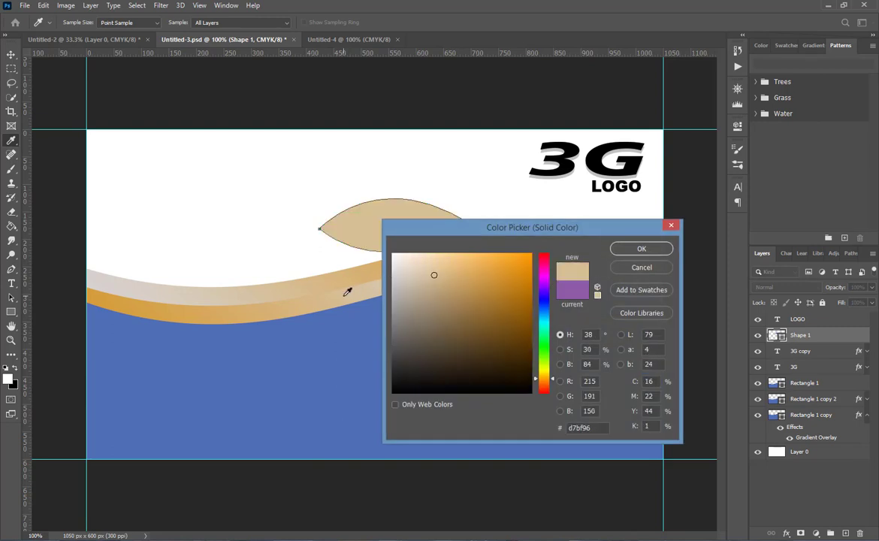
pyautogui.click(112, 301)
pyautogui.click(619, 249)
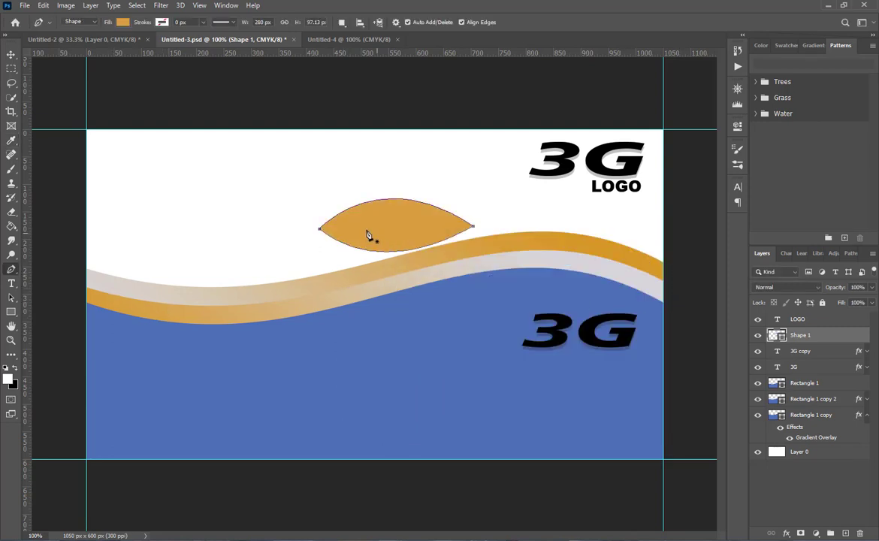
# Move the orange leaf shape onto the lower 3G text, then bring that text to the front and center it on the shape
pyautogui.press('v')
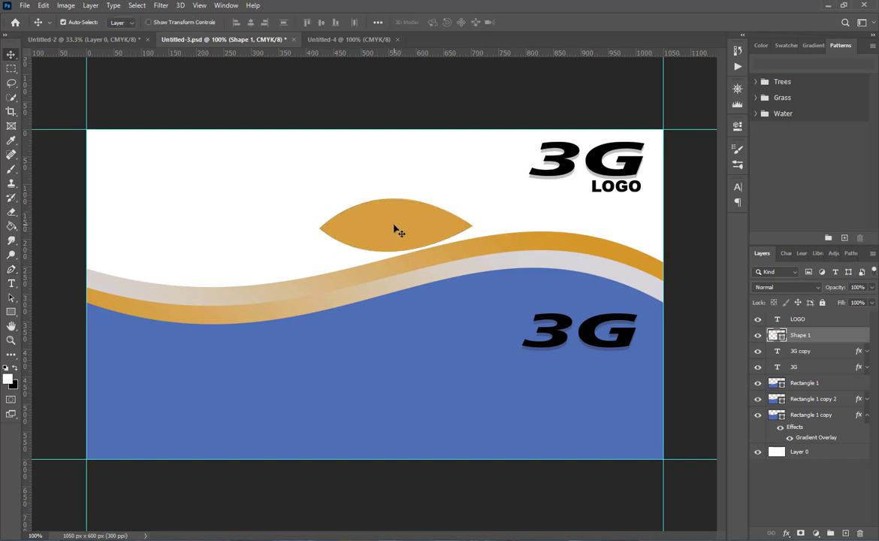
pyautogui.moveTo(396, 229); pyautogui.dragTo(576, 317)
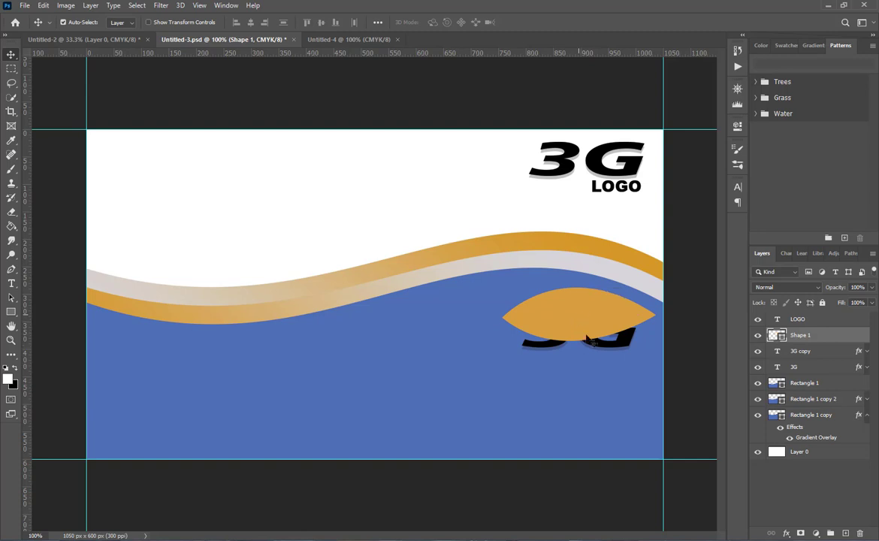
pyautogui.click(622, 353)
pyautogui.moveTo(798, 351); pyautogui.dragTo(794, 314)
pyautogui.moveTo(589, 339); pyautogui.dragTo(582, 317)
# Scale the lower 3G text down to about 78% so it fits inside the orange leaf shape
pyautogui.hotkey('ctrl', 't')
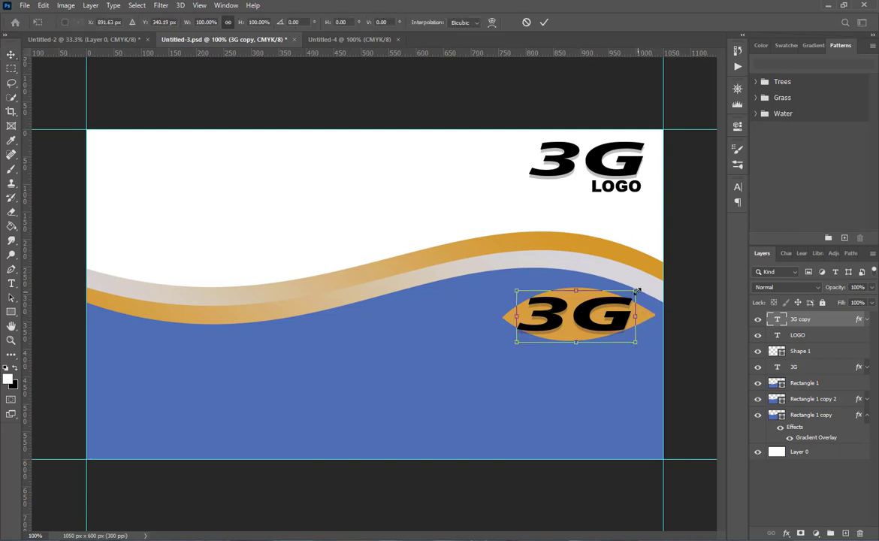
pyautogui.moveTo(636, 289); pyautogui.dragTo(623, 295)
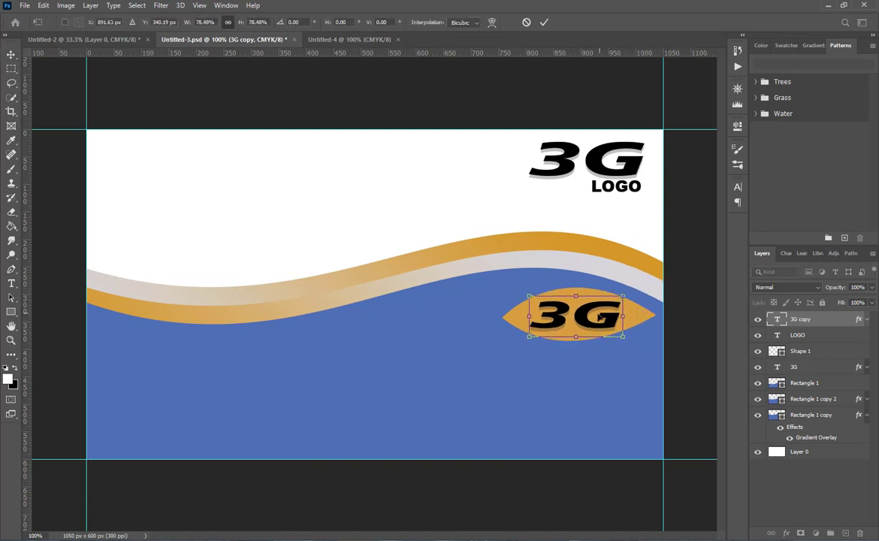
pyautogui.click(543, 22)
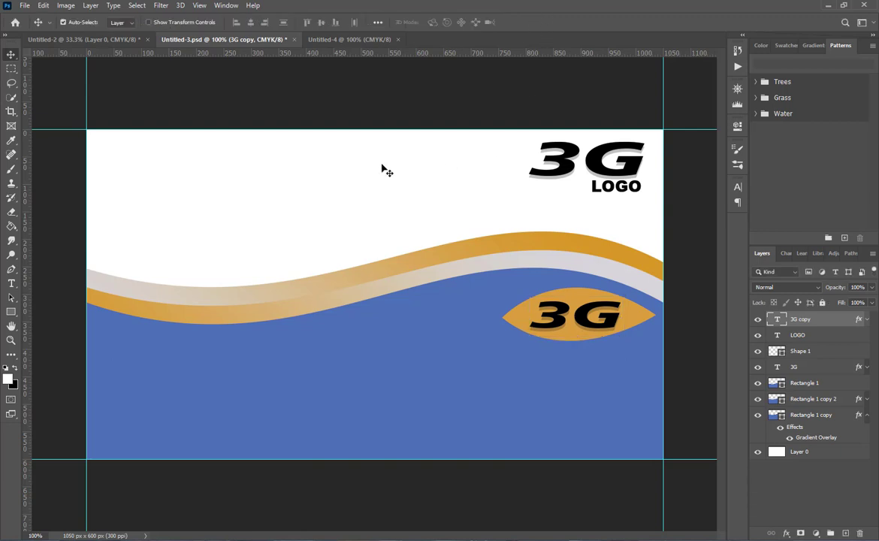
# Add the text "A GRAPHIC DESIGN" at 7 pt in the upper-left white area of the card
pyautogui.click(11, 283)
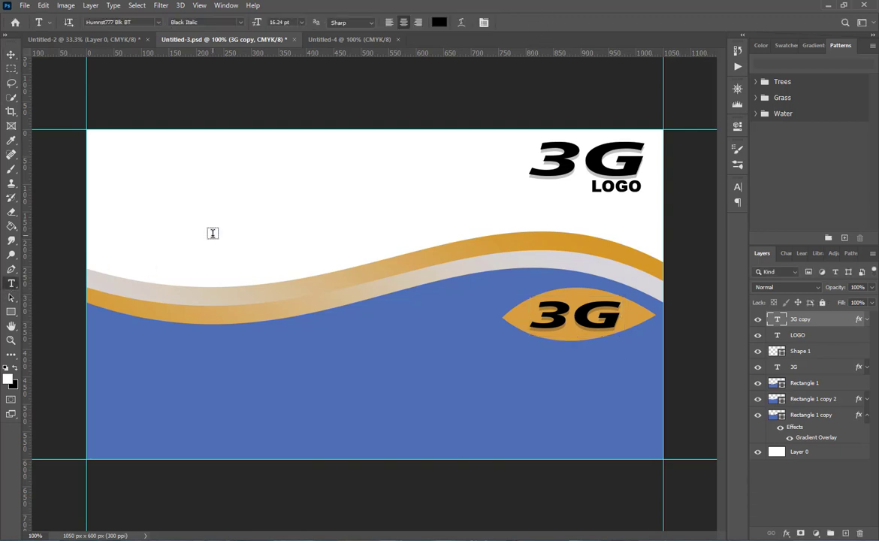
pyautogui.click(201, 186)
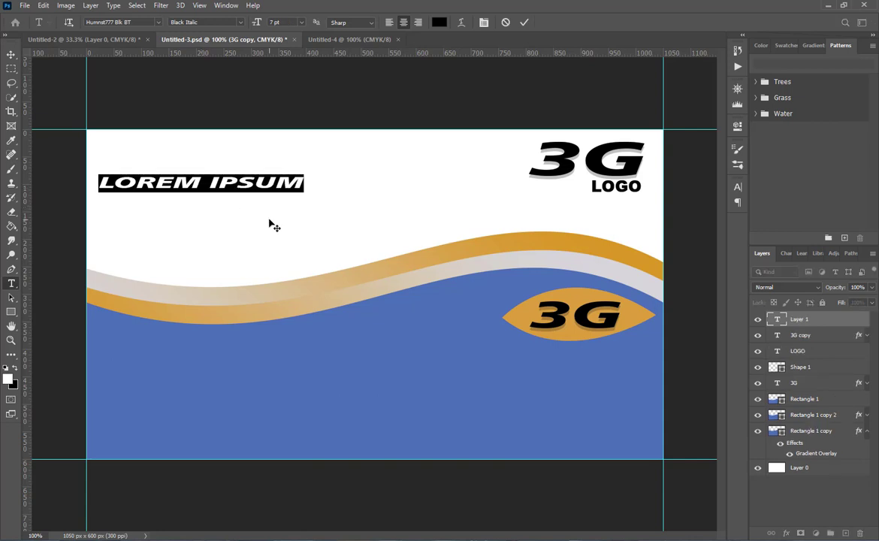
pyautogui.write('A GR')
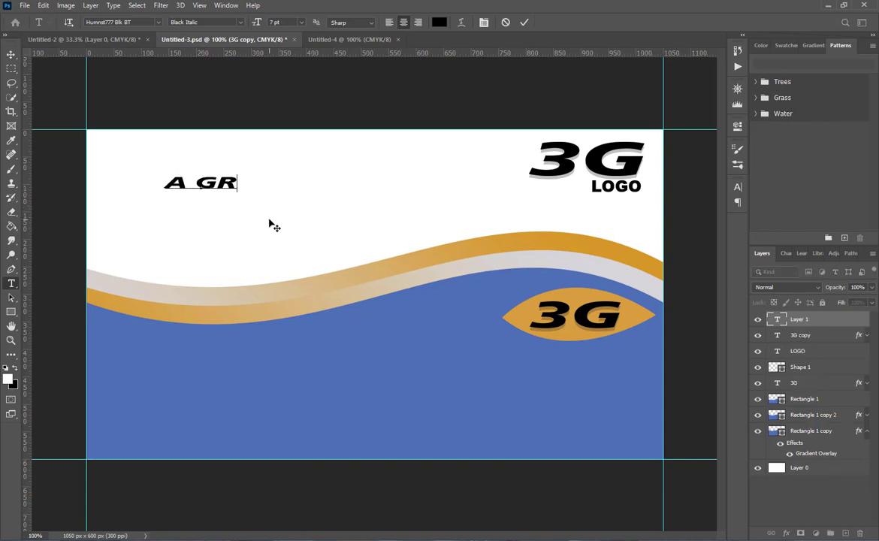
pyautogui.write('APH')
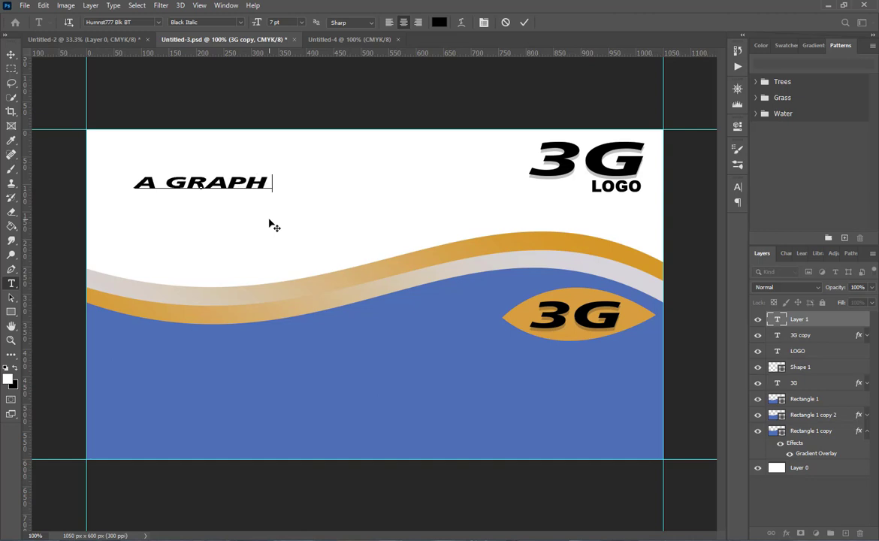
pyautogui.write('IC DE')
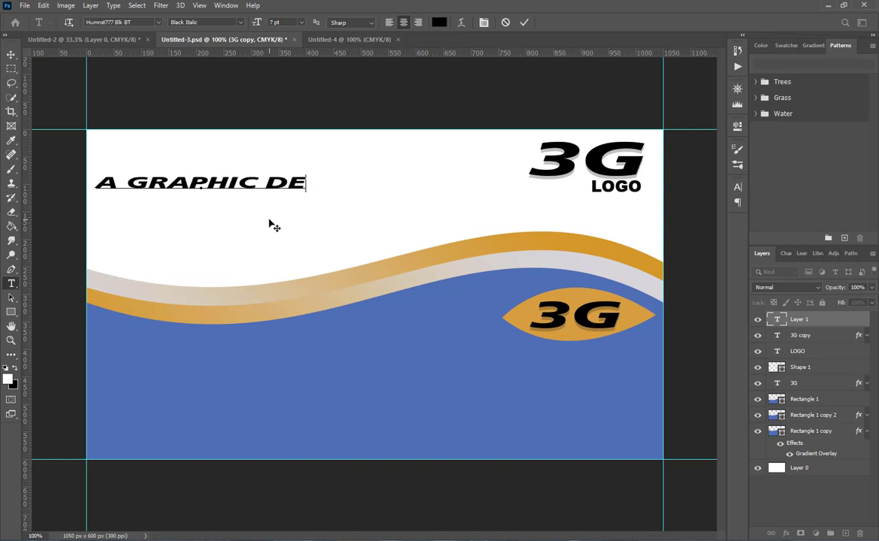
pyautogui.write('SIGN')
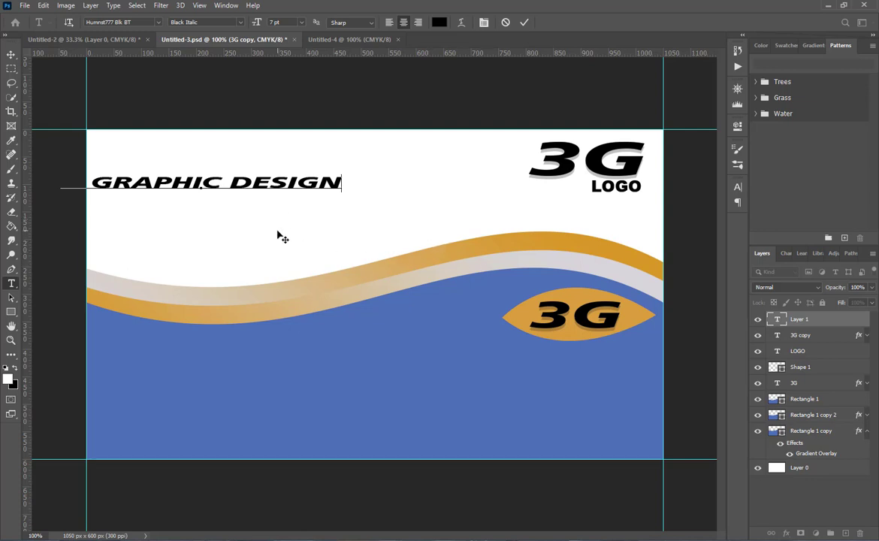
pyautogui.moveTo(276, 235); pyautogui.dragTo(335, 221)
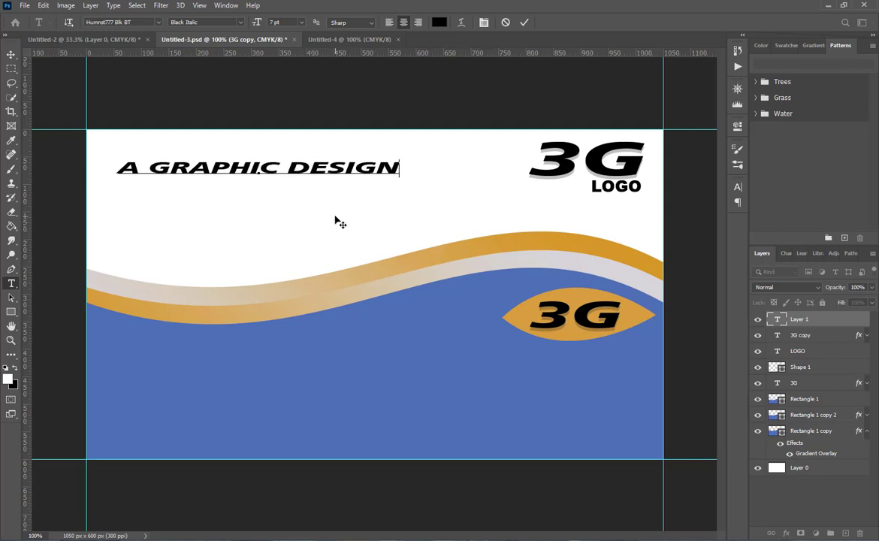
pyautogui.click(523, 21)
# Change the font of the "A GRAPHIC DESIGN" text to Myriad Pro Bold
pyautogui.tripleClick(356, 170)
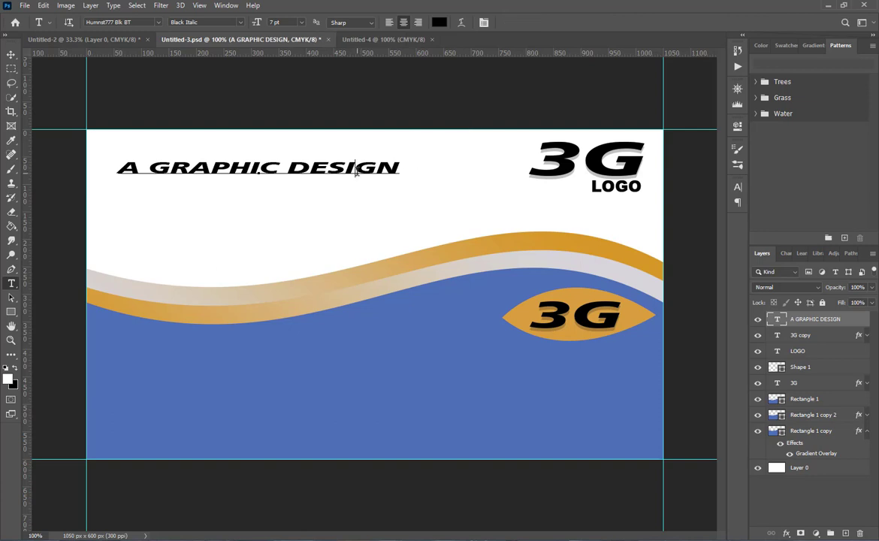
pyautogui.click(737, 187)
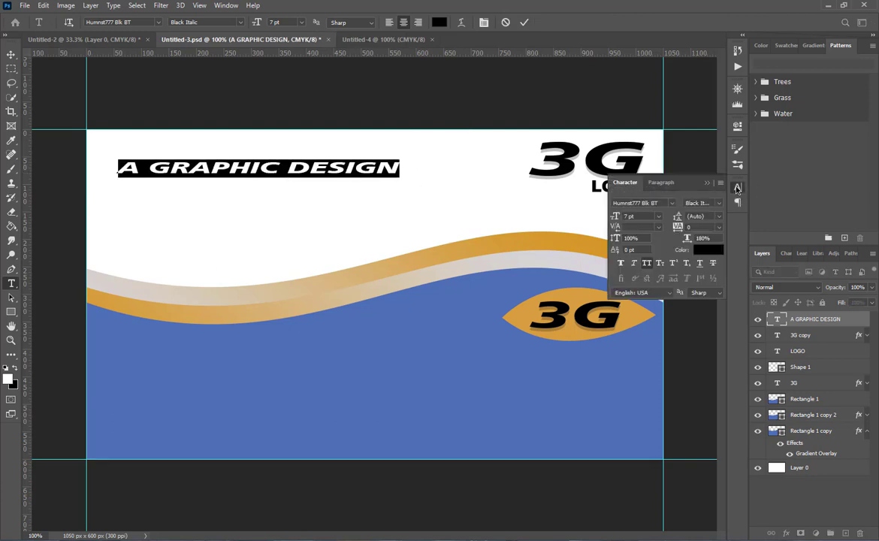
pyautogui.click(718, 205)
pyautogui.click(718, 204)
pyautogui.click(619, 201)
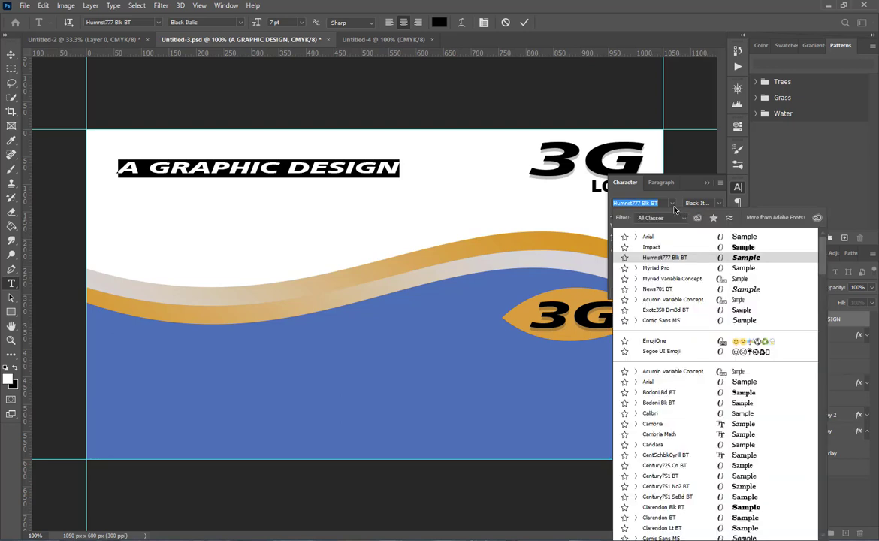
pyautogui.click(742, 268)
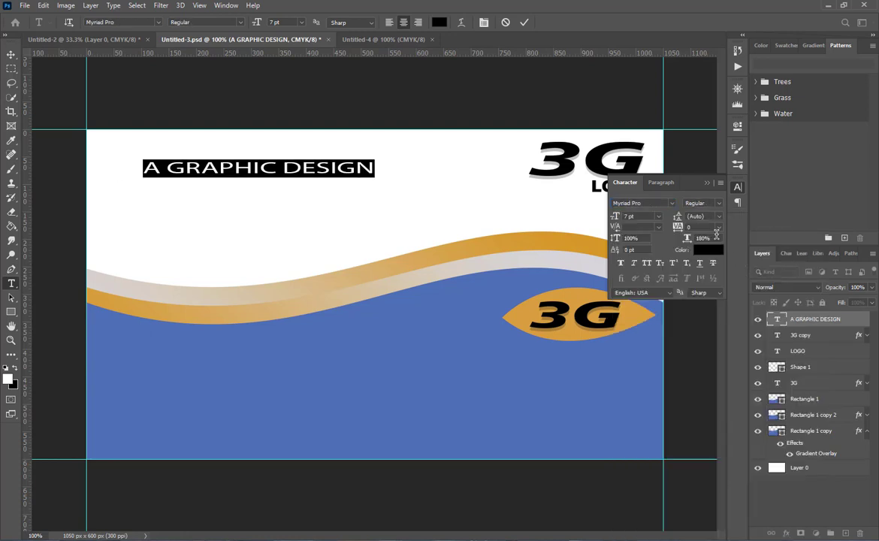
pyautogui.click(702, 203)
pyautogui.click(723, 232)
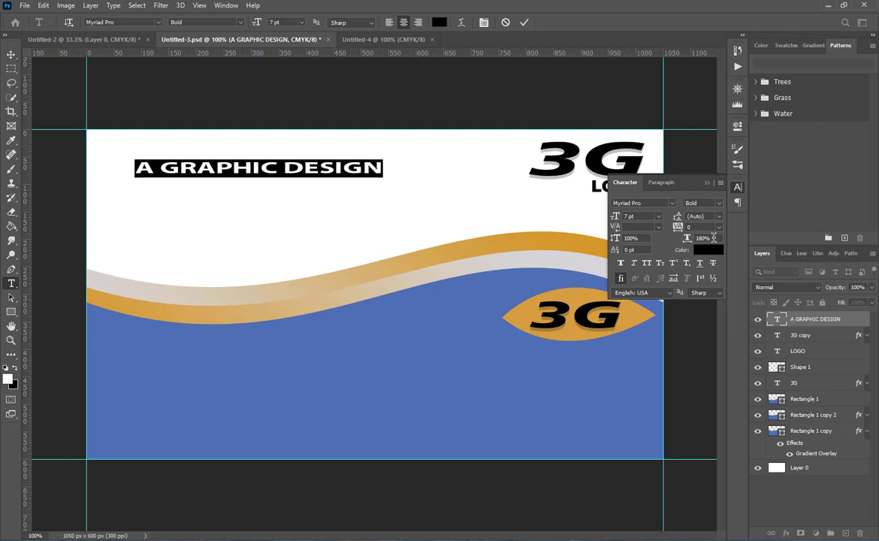
# Set the horizontal scale of the "A GRAPHIC DESIGN" text to 100% and commit the edit
pyautogui.click(710, 238)
pyautogui.write('100')
pyautogui.press('Return')
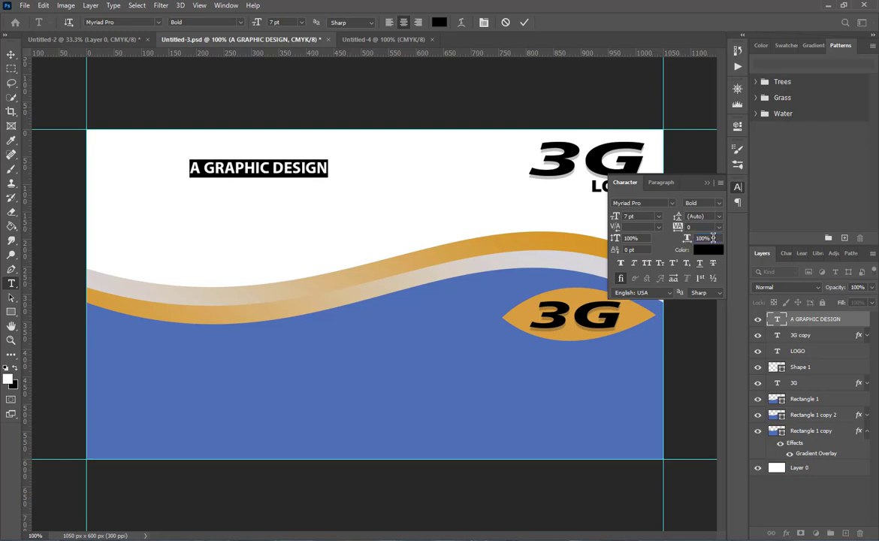
pyautogui.click(525, 23)
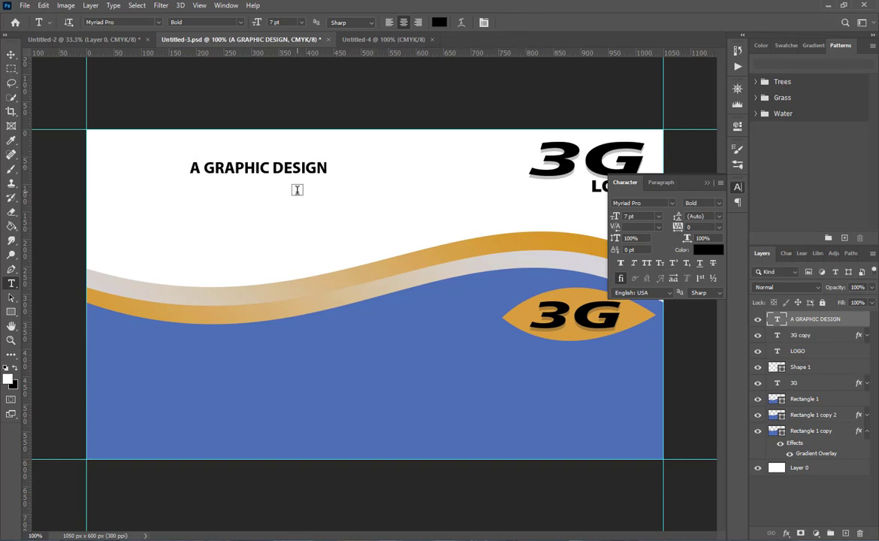
# Enlarge the "A GRAPHIC DESIGN" text to about 131% and shift it toward the card's left edge
pyautogui.hotkey('ctrl', 't')
pyautogui.moveTo(326, 177); pyautogui.dragTo(302, 179)
pyautogui.moveTo(271, 178); pyautogui.dragTo(269, 172)
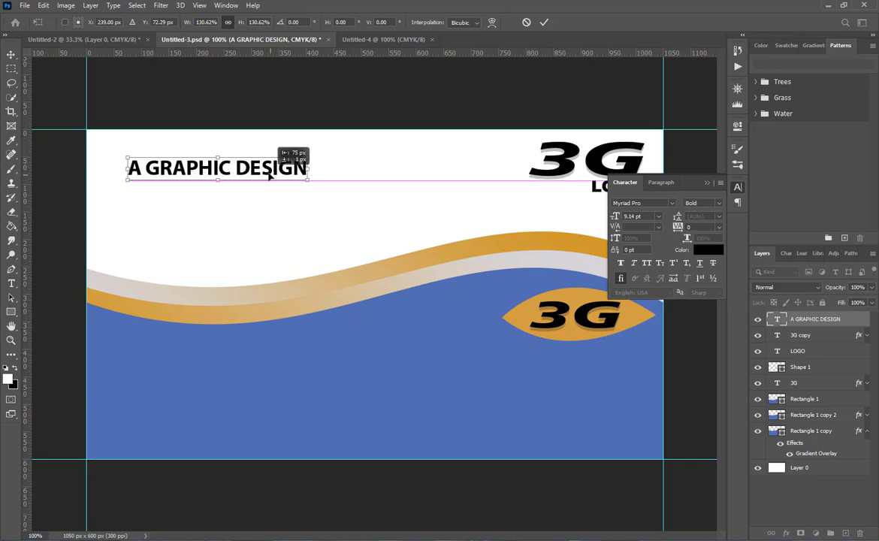
pyautogui.click(543, 22)
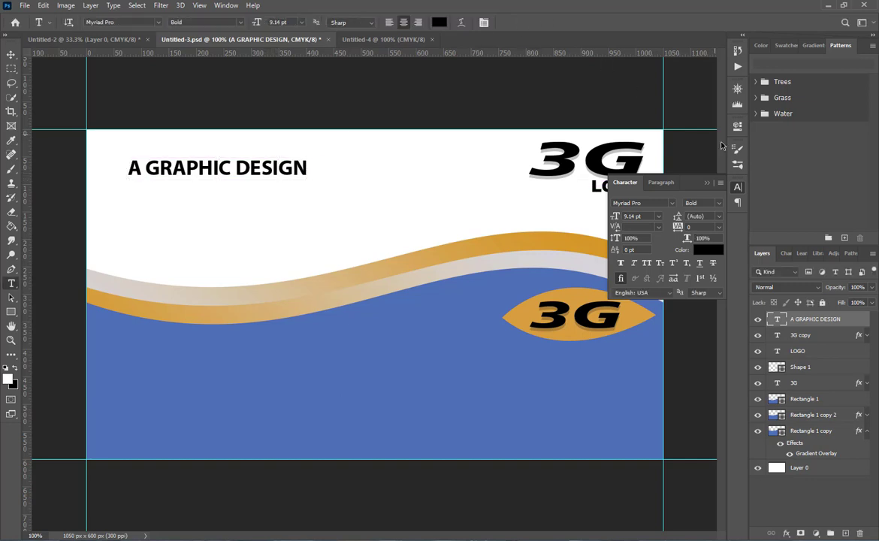
pyautogui.click(705, 184)
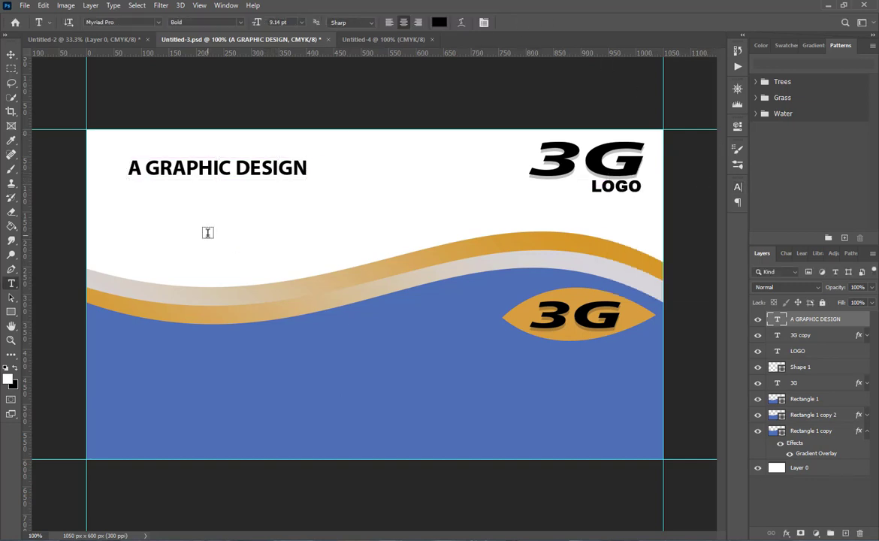
# Duplicate the "A GRAPHIC DESIGN" text directly below itself and change the copy's wording to "COMPUTER EXPERT"
pyautogui.press('v')
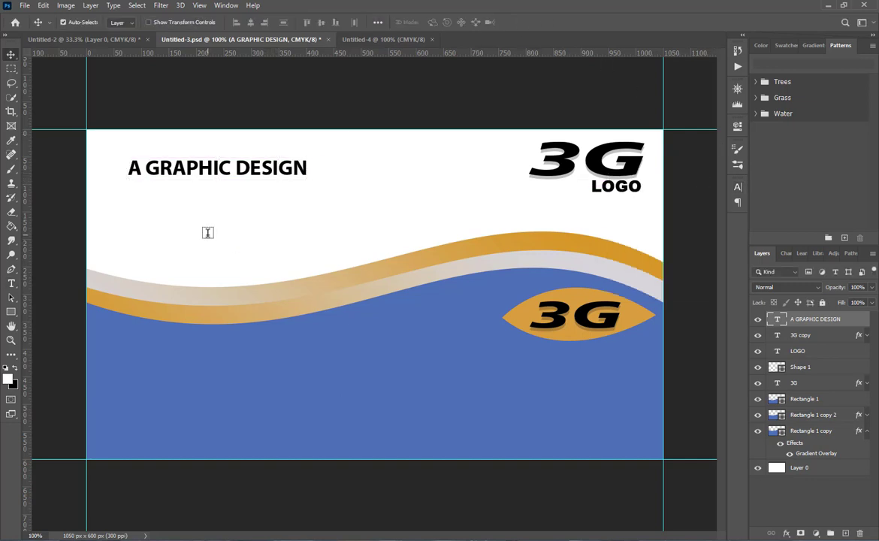
pyautogui.moveTo(216, 173); pyautogui.dragTo(216, 198)
pyautogui.doubleClick(216, 194)
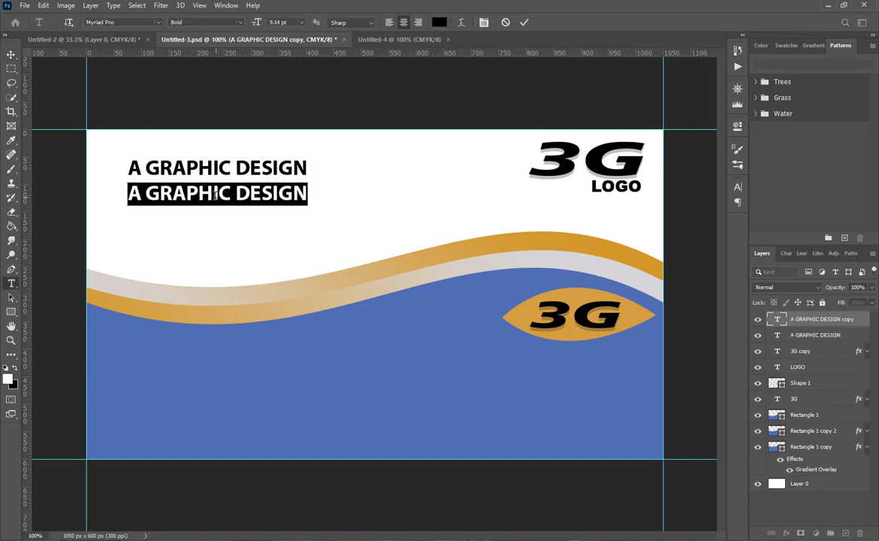
pyautogui.write('COMP')
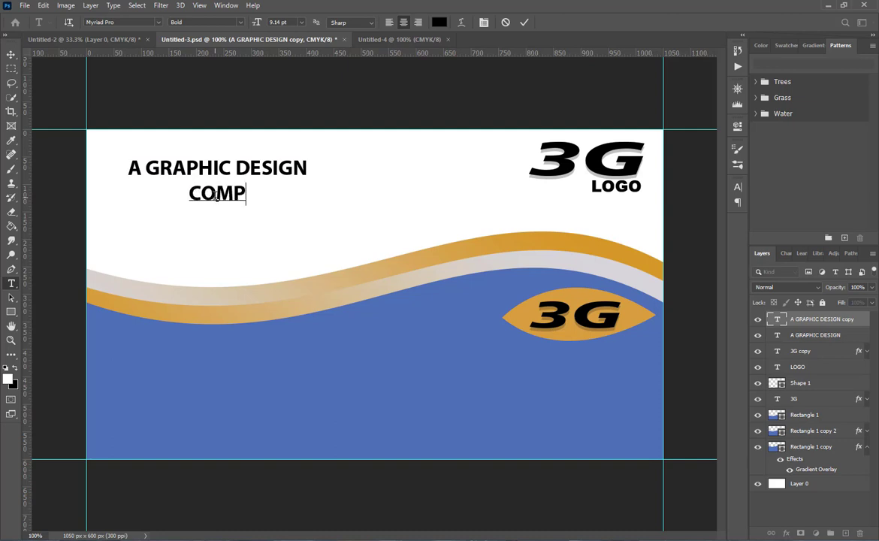
pyautogui.write('UTR')
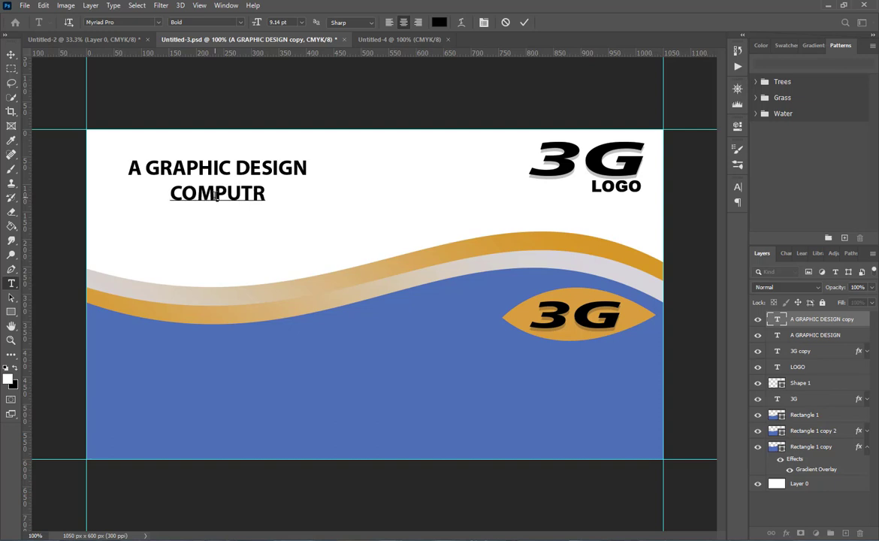
pyautogui.press('BackSpace')
pyautogui.write('ER')
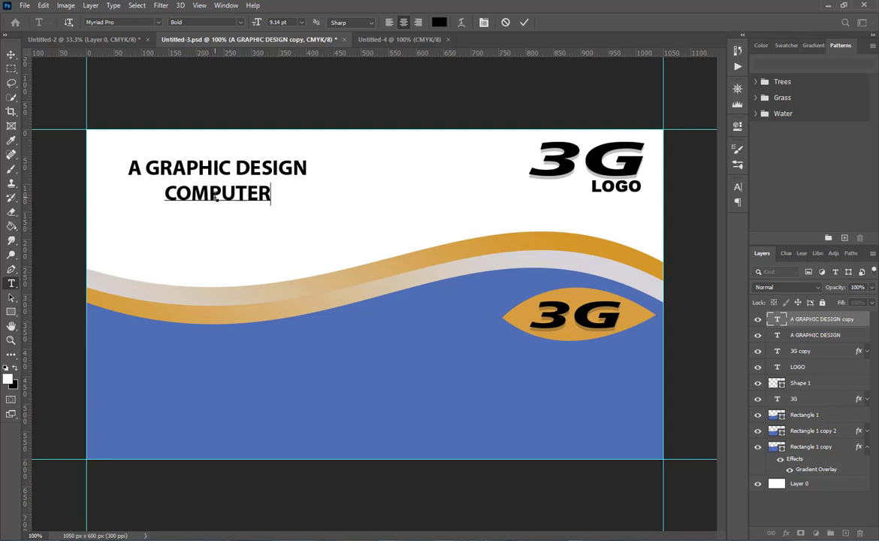
pyautogui.write(' EX')
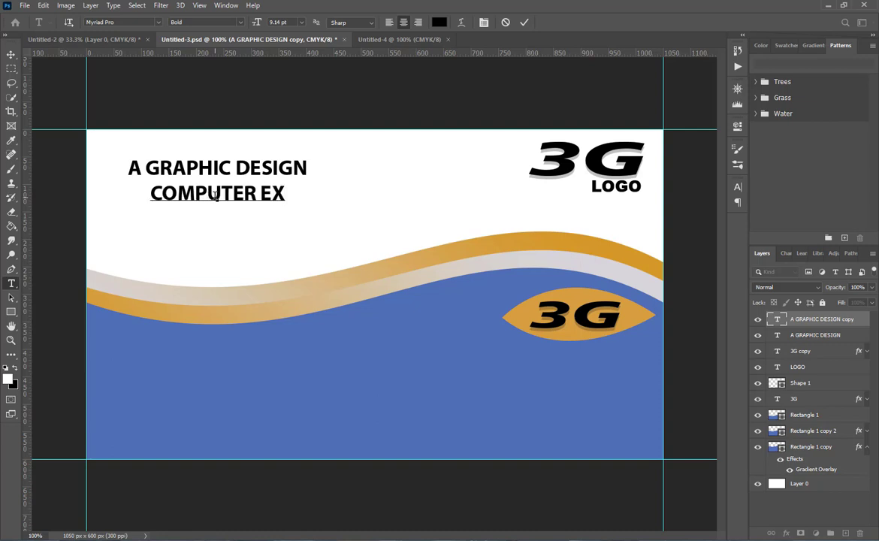
pyautogui.write('P')
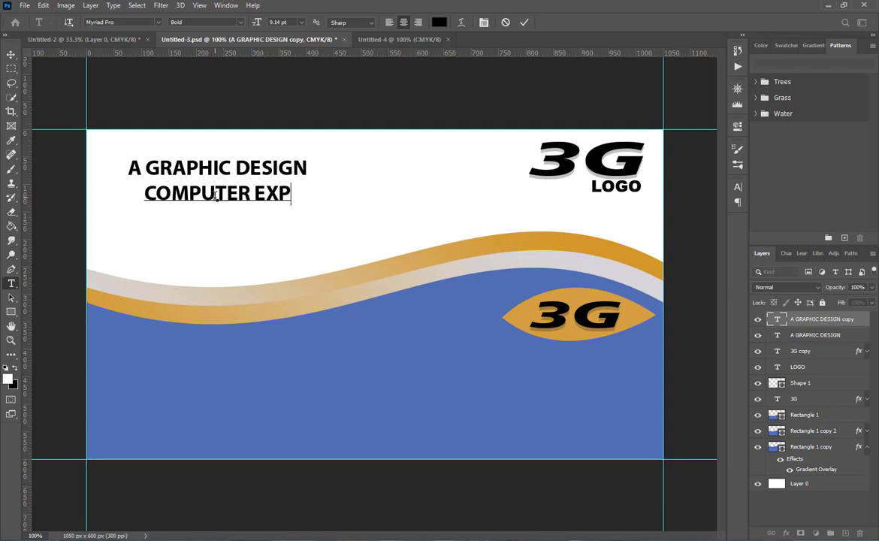
pyautogui.write('ERT')
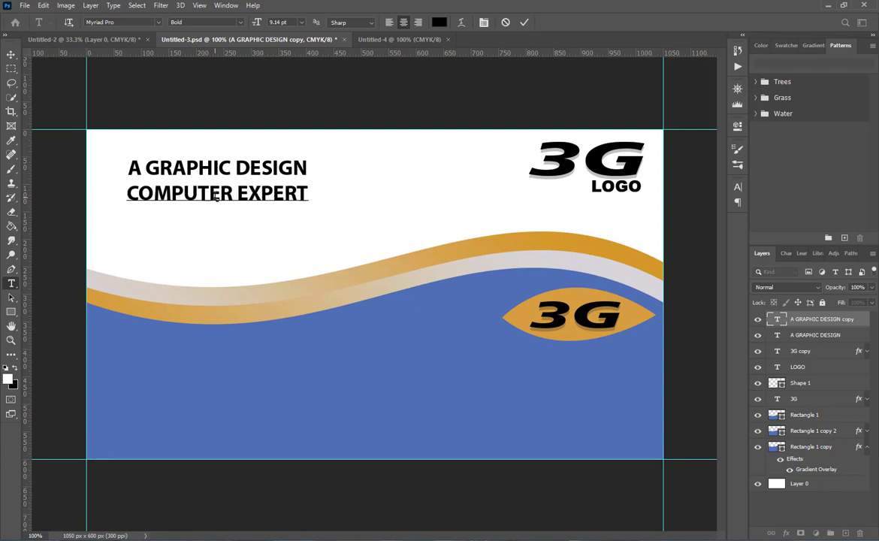
pyautogui.click(526, 23)
pyautogui.press('v')
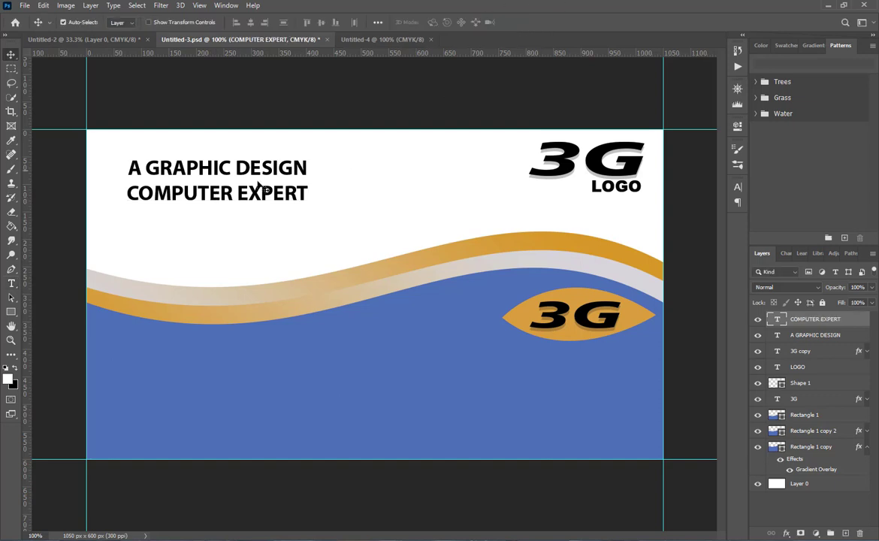
# Scale the "COMPUTER EXPERT" text to about 72% and line up its left edge with the heading above
pyautogui.press('ctrl')
pyautogui.hotkey('ctrl', 't')
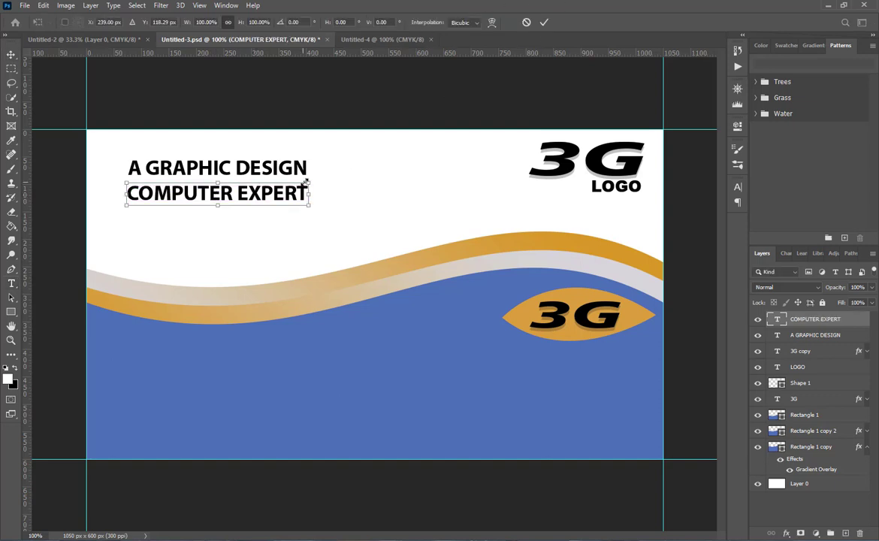
pyautogui.moveTo(309, 186); pyautogui.dragTo(237, 195)
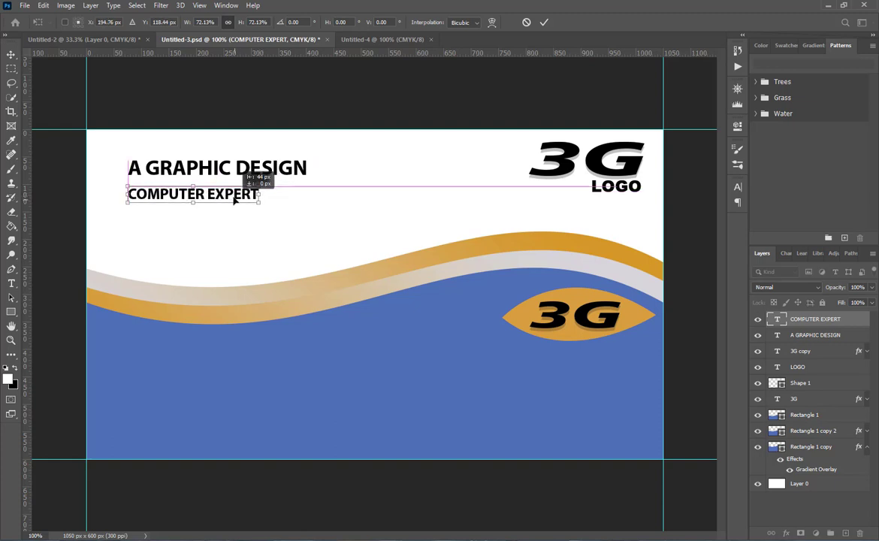
pyautogui.click(545, 23)
# Place the Call Icon Png from the Social Media Icons PNG folder under the text, and move "COMPUTER EXPERT" up close to the heading
pyautogui.hotkey('alt', 'Tab')
pyautogui.moveTo(243, 78); pyautogui.dragTo(510, 428)
pyautogui.moveTo(529, 462); pyautogui.dragTo(123, 228)
pyautogui.click(525, 22)
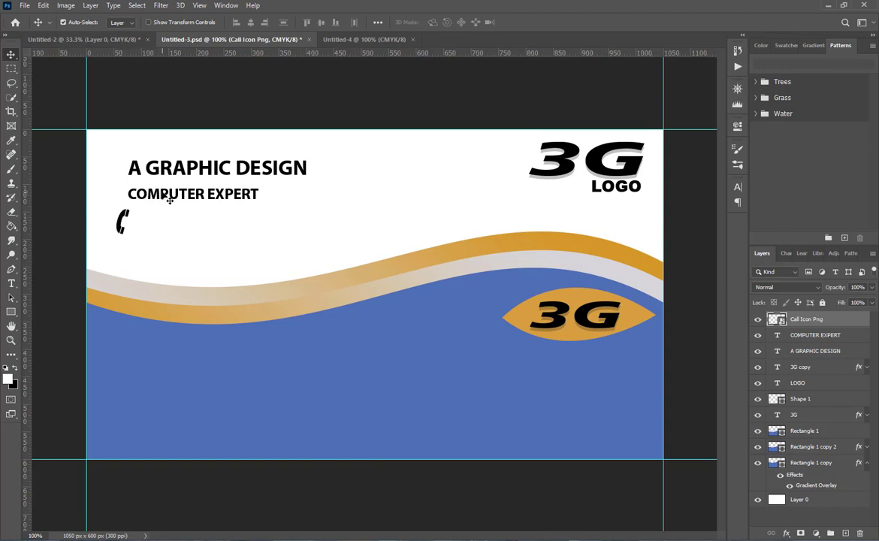
pyautogui.moveTo(169, 199); pyautogui.dragTo(170, 191)
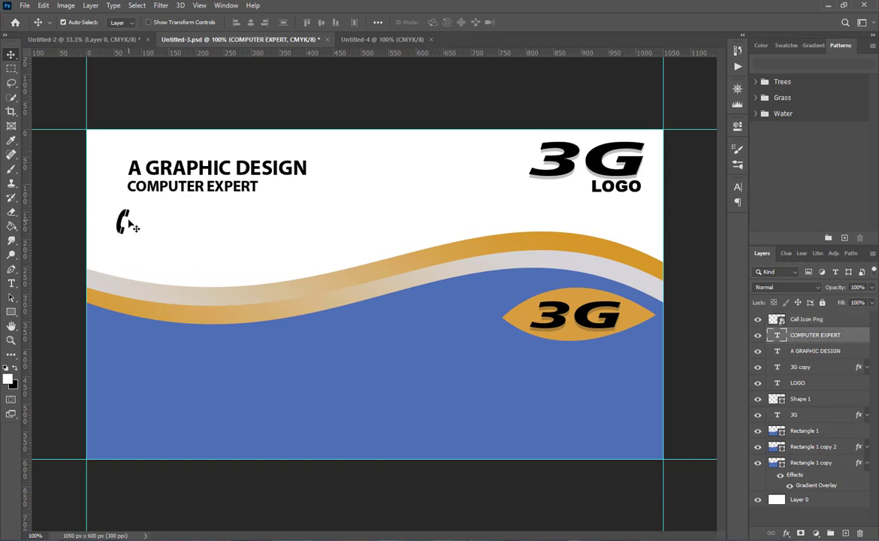
pyautogui.click(129, 224)
# Place the Email Icon Png from the icons folder at small size below the phone icon and align both icons' left edges
pyautogui.hotkey('alt', 'Tab')
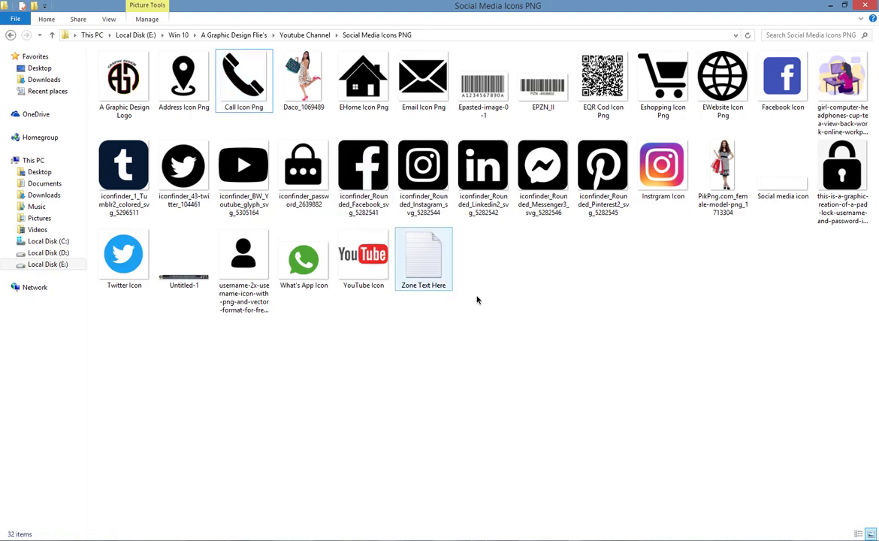
pyautogui.moveTo(423, 79); pyautogui.dragTo(122, 256)
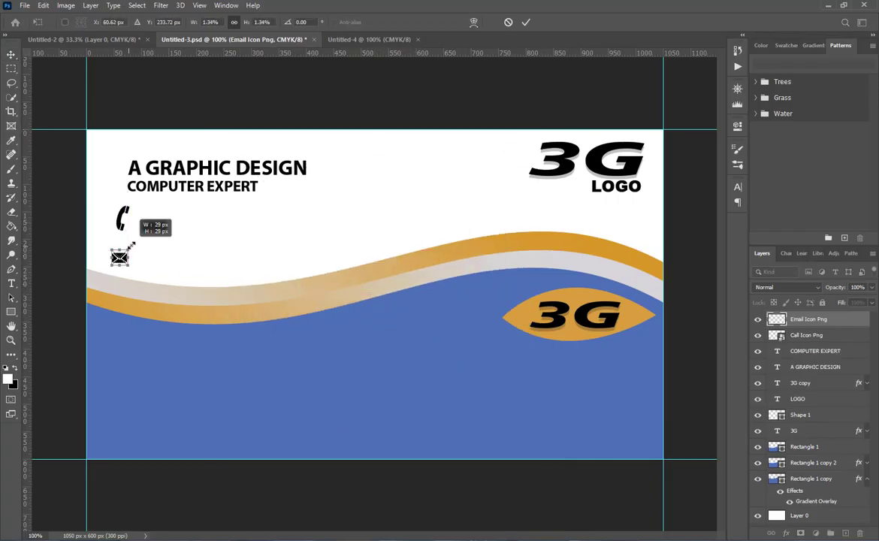
pyautogui.click(526, 22)
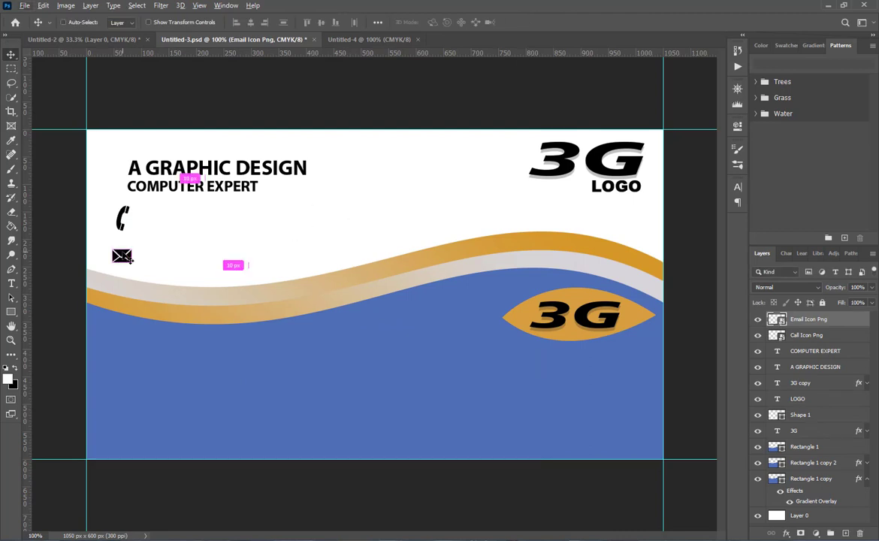
pyautogui.keyDown('shift'); pyautogui.click(118, 218); pyautogui.keyUp('shift')
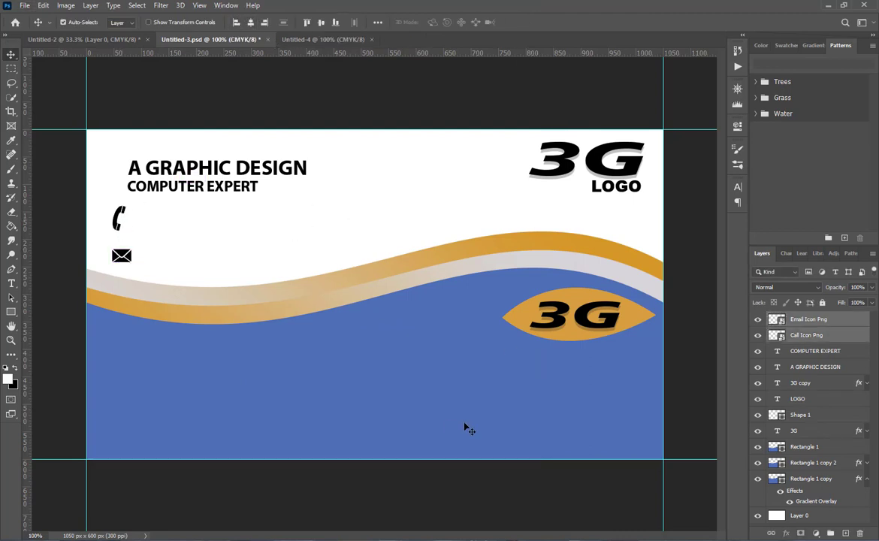
# Copy the phone number from the Zone Text Here file into a duplicate of the "COMPUTER EXPERT" text beside the phone icon
pyautogui.hotkey('alt', 'Tab')
pyautogui.doubleClick(427, 252)
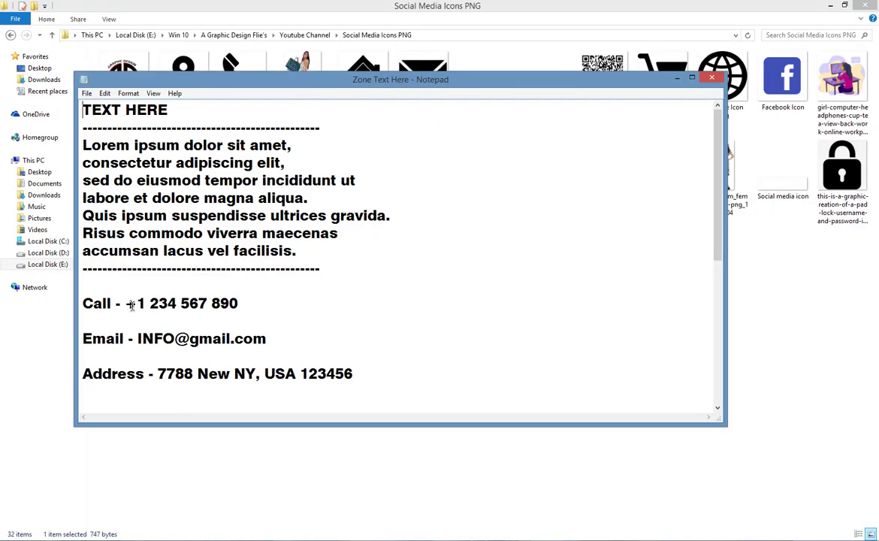
pyautogui.moveTo(126, 303); pyautogui.dragTo(262, 299)
pyautogui.hotkey('ctrl', 'c')
pyautogui.hotkey('alt', 'Tab')
pyautogui.moveTo(162, 186); pyautogui.dragTo(208, 253)
pyautogui.doubleClick(169, 220)
pyautogui.hotkey('ctrl', 'v')
pyautogui.click(522, 25)
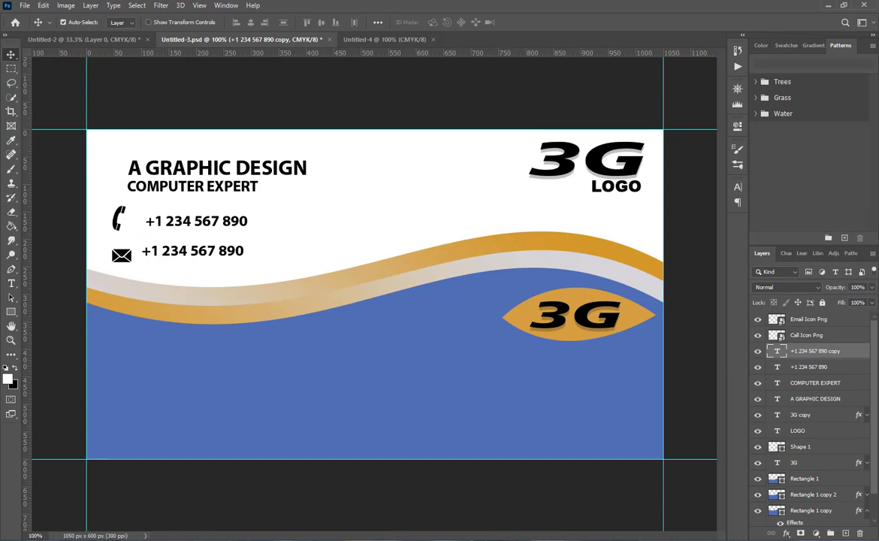
# Copy the e-mail address from the text file and paste it over the duplicated phone number text beside the envelope icon
pyautogui.hotkey('alt', 'Tab')
pyautogui.moveTo(137, 337); pyautogui.dragTo(312, 338)
pyautogui.hotkey('ctrl', 'c')
pyautogui.click(438, 4)
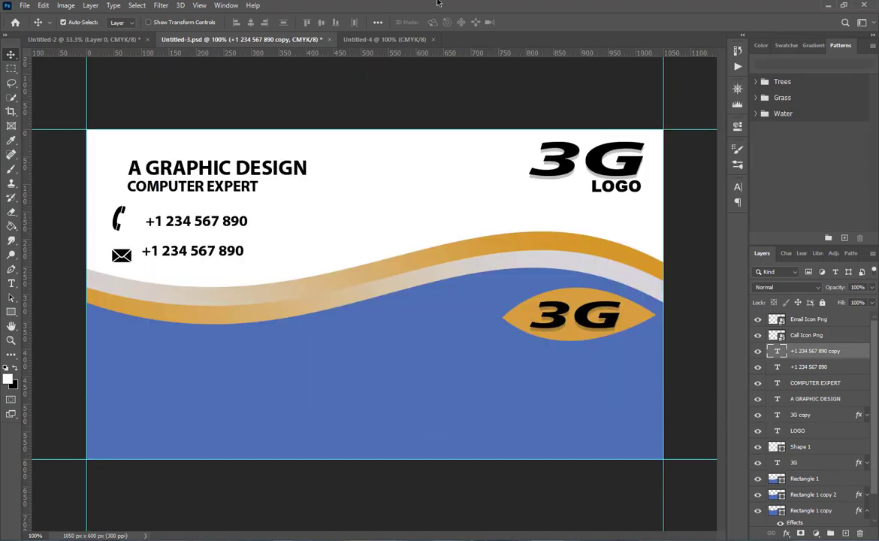
pyautogui.doubleClick(204, 254)
pyautogui.hotkey('ctrl', 'v')
pyautogui.click(296, 281)
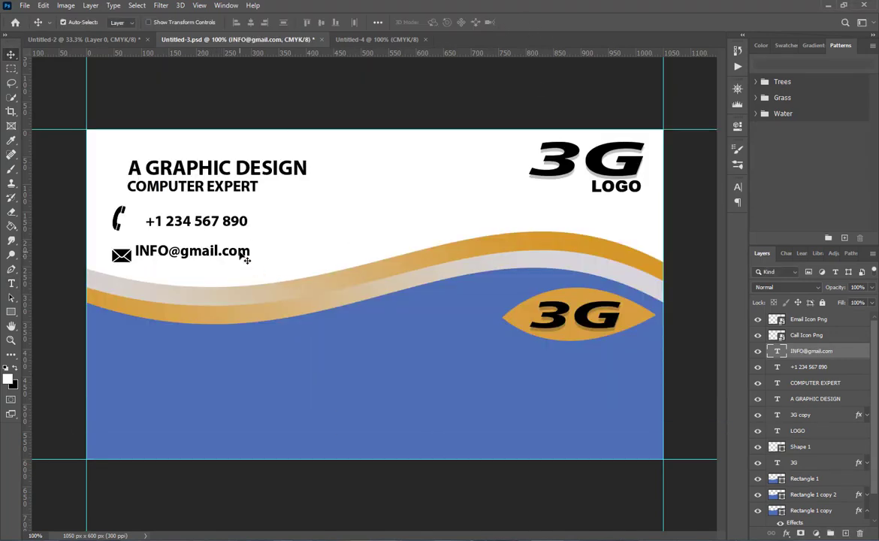
# Align the left edges of the e-mail, phone number, "COMPUTER EXPERT" and "A GRAPHIC DESIGN" text lines
pyautogui.keyDown('shift'); pyautogui.click(242, 228); pyautogui.keyUp('shift')
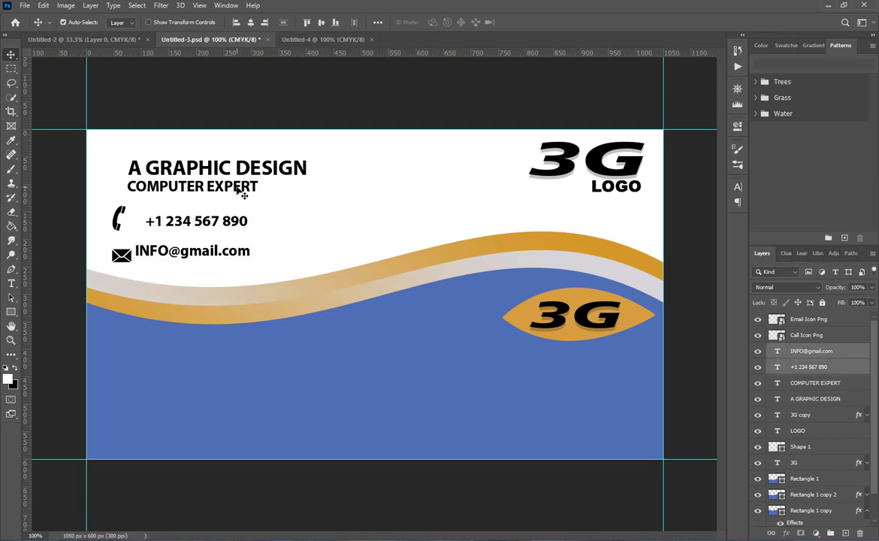
pyautogui.keyDown('shift'); pyautogui.click(242, 187); pyautogui.keyUp('shift')
pyautogui.keyDown('shift'); pyautogui.click(222, 167); pyautogui.keyUp('shift')
pyautogui.click(236, 22)
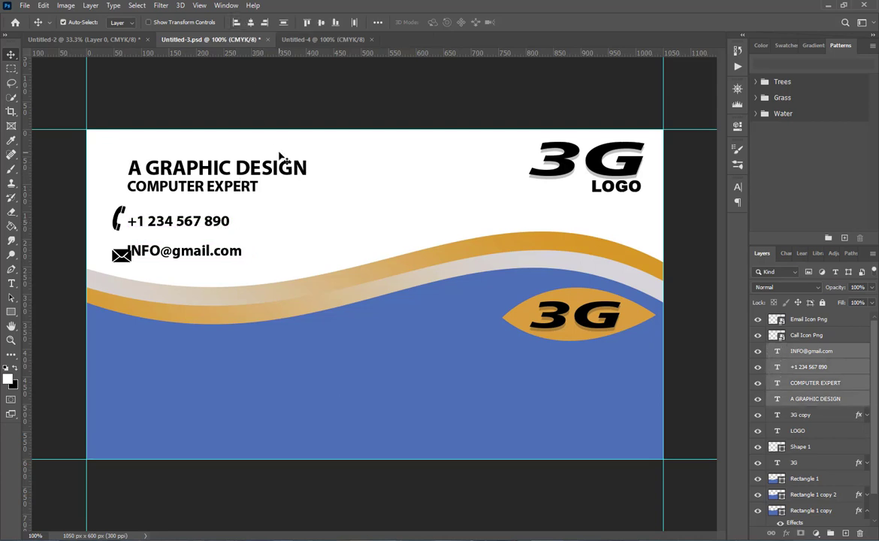
# Nudge the four aligned text lines right and slightly down so they clear the phone and envelope icons
pyautogui.press('Right')
pyautogui.press('Right')
pyautogui.press('Right')
pyautogui.press('Right')
pyautogui.press('Right')
pyautogui.press('Right')
pyautogui.press('Right')
pyautogui.press('Right')
pyautogui.press('Right')
pyautogui.press('Right')
pyautogui.press('Right')
pyautogui.press('Right')
pyautogui.press('Right')
pyautogui.press('Right')
pyautogui.press('Right')
pyautogui.press('Right')
pyautogui.press('Down')
pyautogui.press('Down')
pyautogui.press('Down')
pyautogui.press('Down')
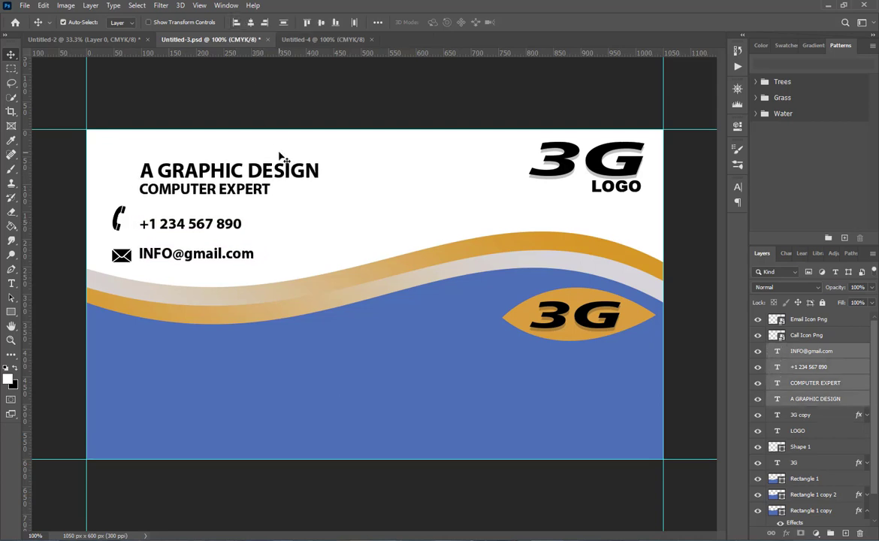
pyautogui.press('Left')
pyautogui.press('Left')
pyautogui.press('Left')
# Move the phone icon close to the phone number and lower the e-mail text level with the envelope icon
pyautogui.click(204, 233)
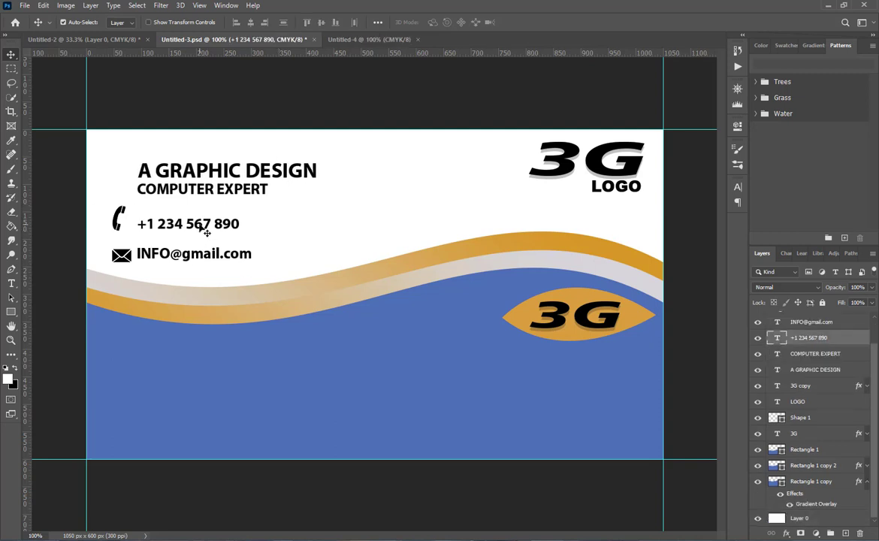
pyautogui.moveTo(119, 219); pyautogui.dragTo(126, 227)
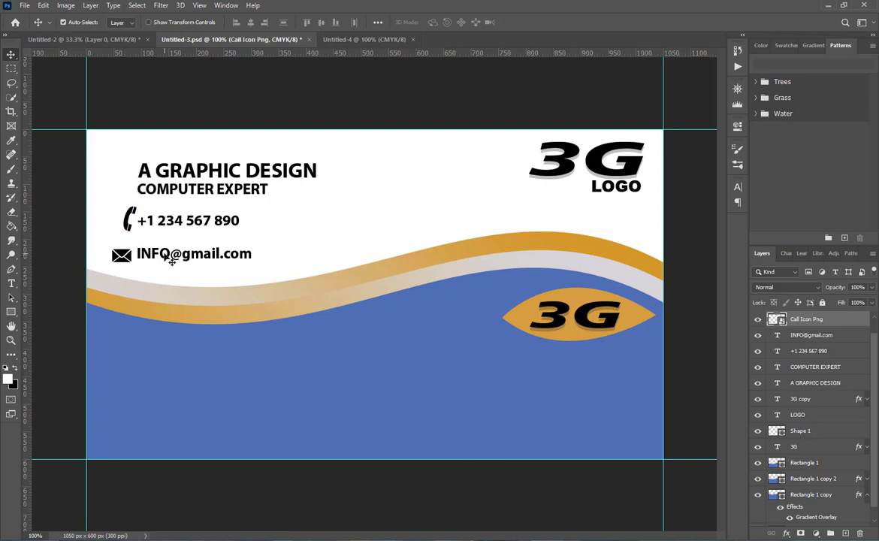
pyautogui.click(165, 255)
pyautogui.press('Down')
pyautogui.press('Down')
pyautogui.press('Down')
pyautogui.press('Down')
pyautogui.click(284, 224)
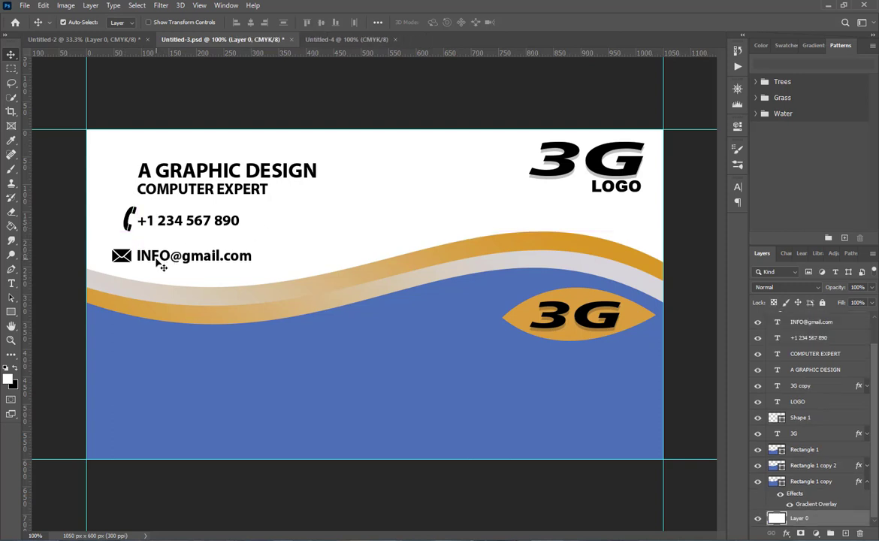
# Move the envelope icon up under the phone icon and shift the four text lines slightly right of the icons
pyautogui.moveTo(122, 258); pyautogui.dragTo(129, 252)
pyautogui.moveTo(157, 256); pyautogui.dragTo(167, 194)
pyautogui.moveTo(185, 155); pyautogui.dragTo(192, 151)
pyautogui.click(191, 153)
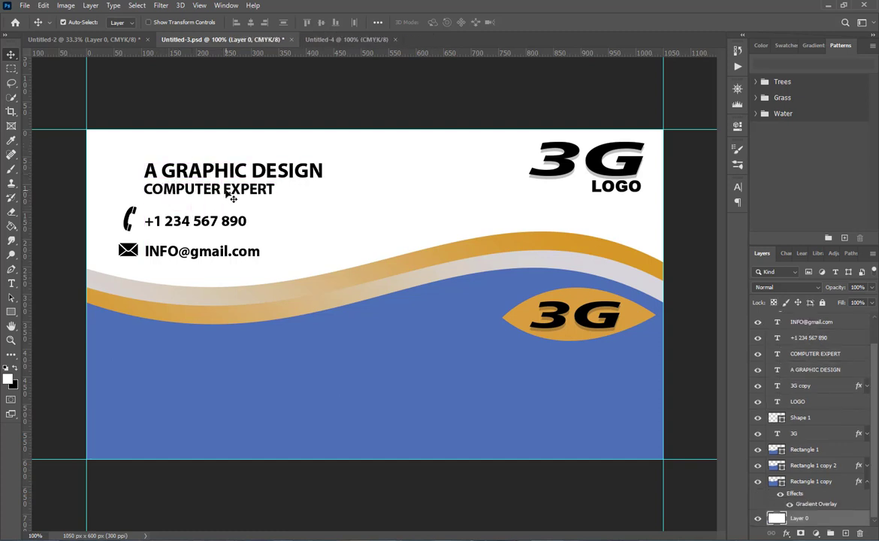
# Duplicate the "COMPUTER EXPERT" text onto the blue area and enlarge the copy to about 16.6 pt
pyautogui.moveTo(233, 196); pyautogui.dragTo(426, 392)
pyautogui.hotkey('ctrl', 't')
pyautogui.moveTo(365, 376); pyautogui.dragTo(377, 356)
pyautogui.press('Return')
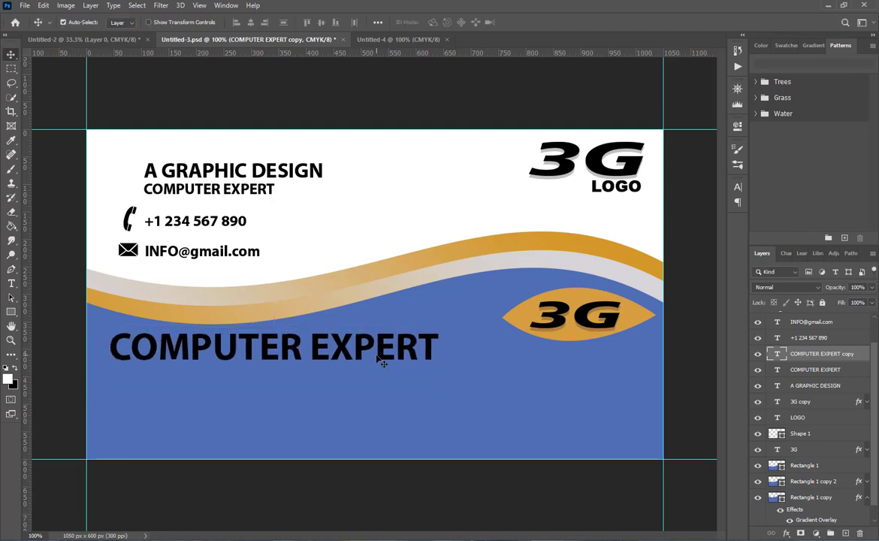
# Change the color of the large "COMPUTER EXPERT" text on the blue area to white
pyautogui.doubleClick(378, 359)
pyautogui.click(442, 23)
pyautogui.click(393, 254)
pyautogui.click(640, 250)
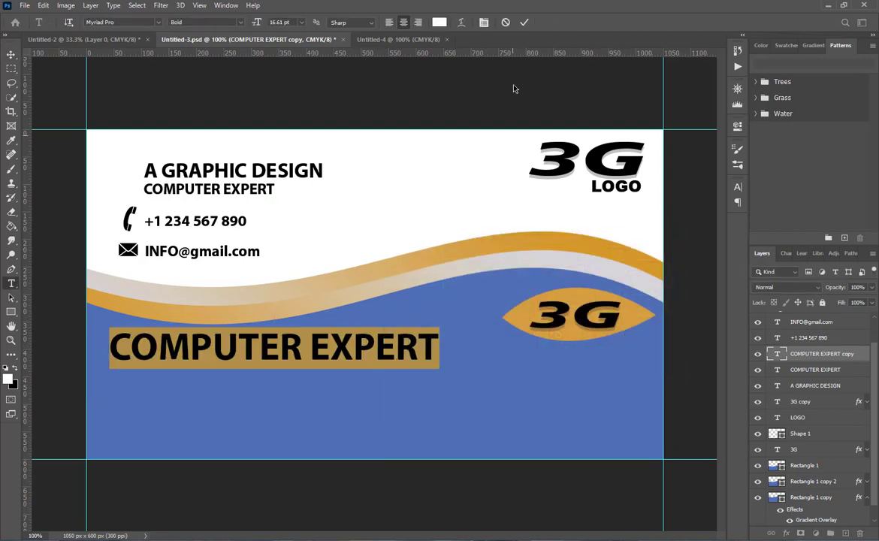
pyautogui.click(525, 23)
# Duplicate the small "COMPUTER EXPERT" text, change it to "ONE STOP FOR ALL COMPUTRS" and position it under the large white title
pyautogui.press('v')
pyautogui.moveTo(235, 196); pyautogui.dragTo(211, 389)
pyautogui.doubleClick(211, 388)
pyautogui.write('ONE STOP')
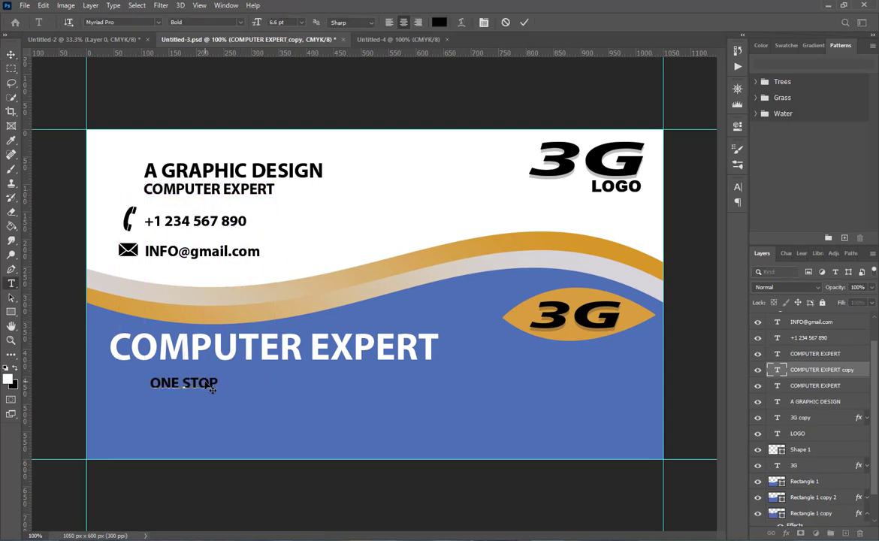
pyautogui.write(' FOR ALL ')
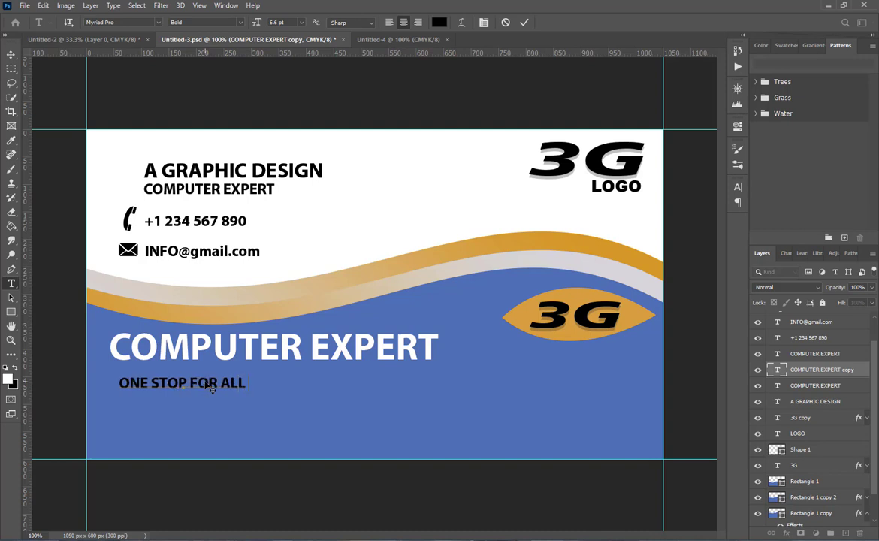
pyautogui.write('COMPUTRS')
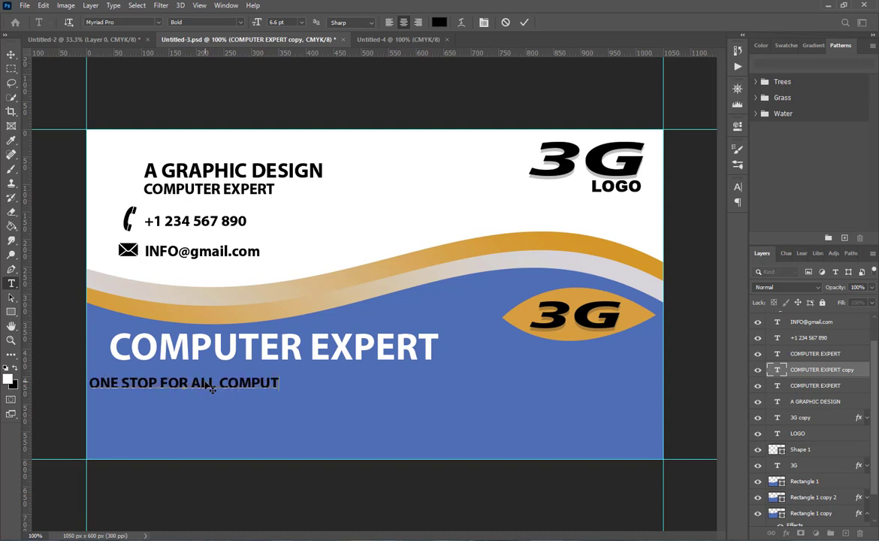
pyautogui.click(524, 22)
pyautogui.press('v')
pyautogui.moveTo(269, 388); pyautogui.dragTo(296, 380)
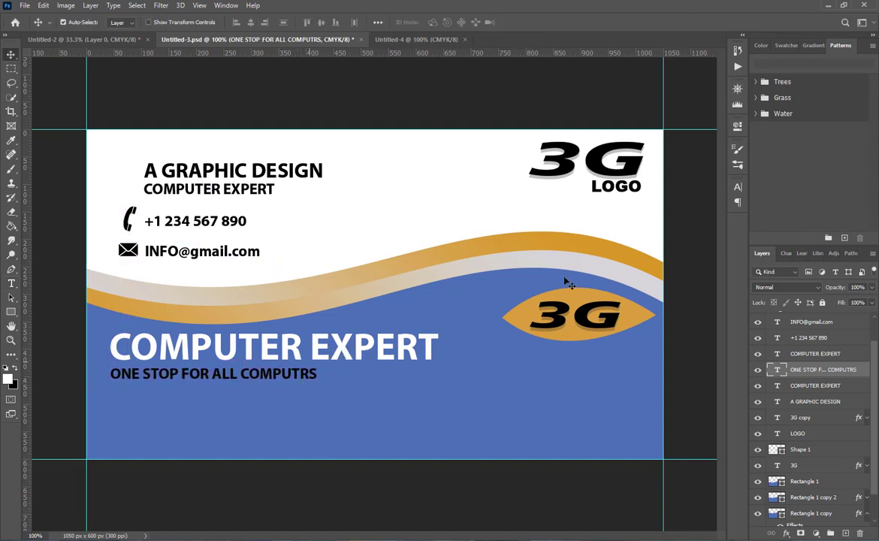
# Set the horizontal scale of the "ONE STOP FOR ALL COMPUTRS" text to 155% and align it under the large white title
pyautogui.doubleClick(295, 380)
pyautogui.click(737, 187)
pyautogui.moveTo(686, 238); pyautogui.dragTo(721, 239)
pyautogui.click(391, 25)
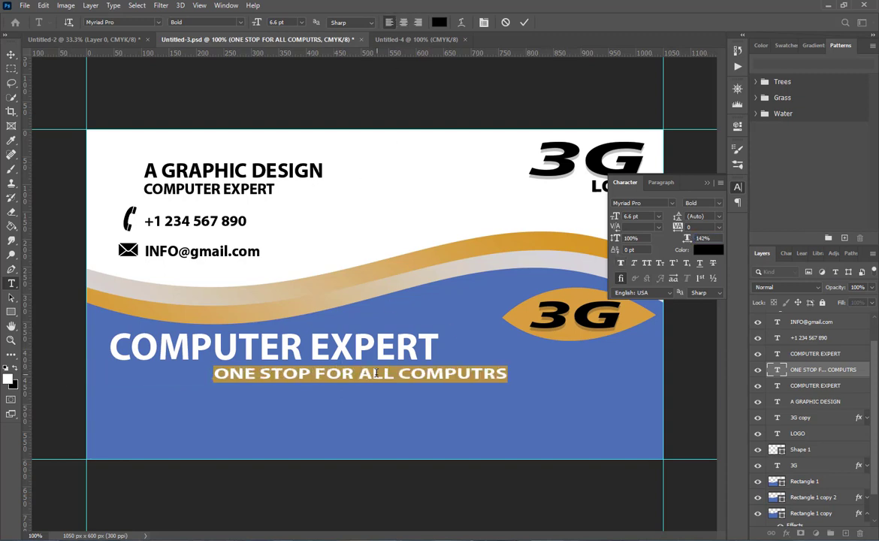
pyautogui.moveTo(367, 405); pyautogui.dragTo(264, 407)
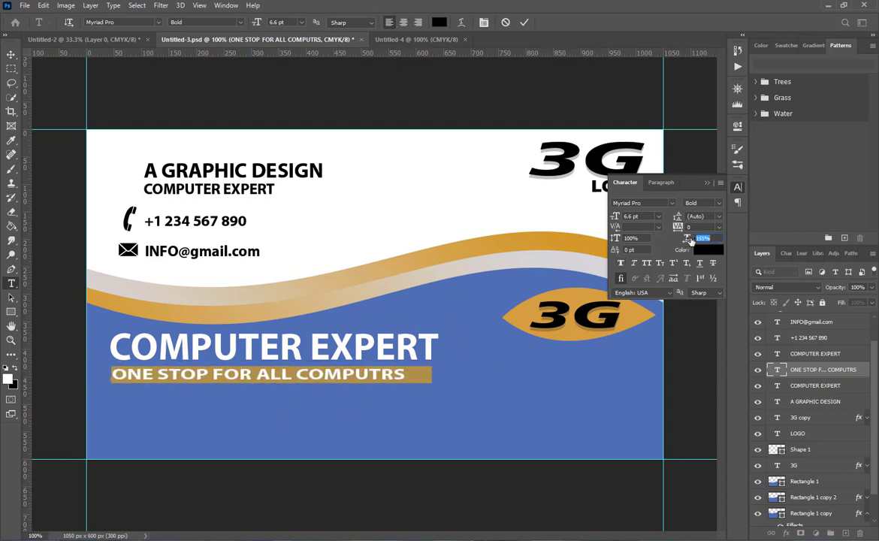
pyautogui.moveTo(689, 239); pyautogui.dragTo(689, 239)
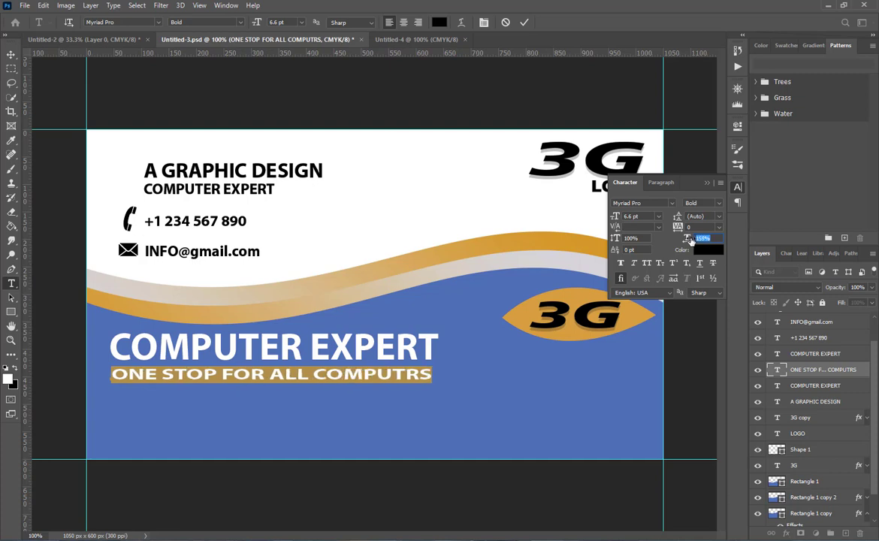
pyautogui.click(524, 23)
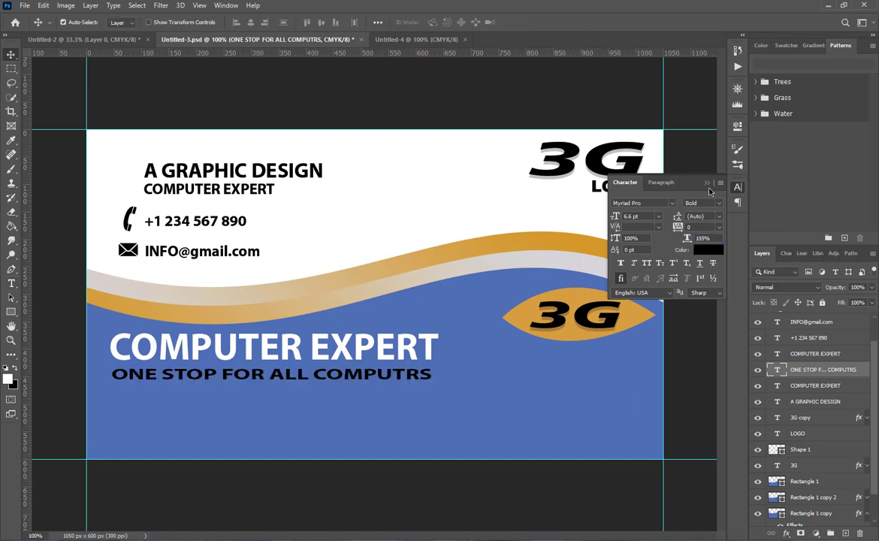
pyautogui.click(707, 184)
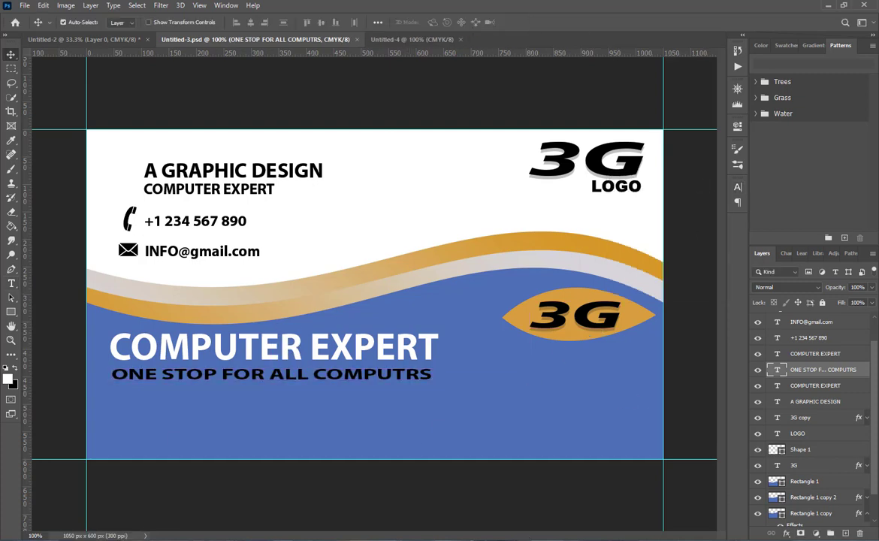
# Switch to the Zone Text Here notes and copy the street address
pyautogui.hotkey('alt', 'Tab')
pyautogui.scroll(-1, 218, 341)
pyautogui.moveTo(159, 321); pyautogui.dragTo(356, 316)
pyautogui.hotkey('ctrl', 'c')
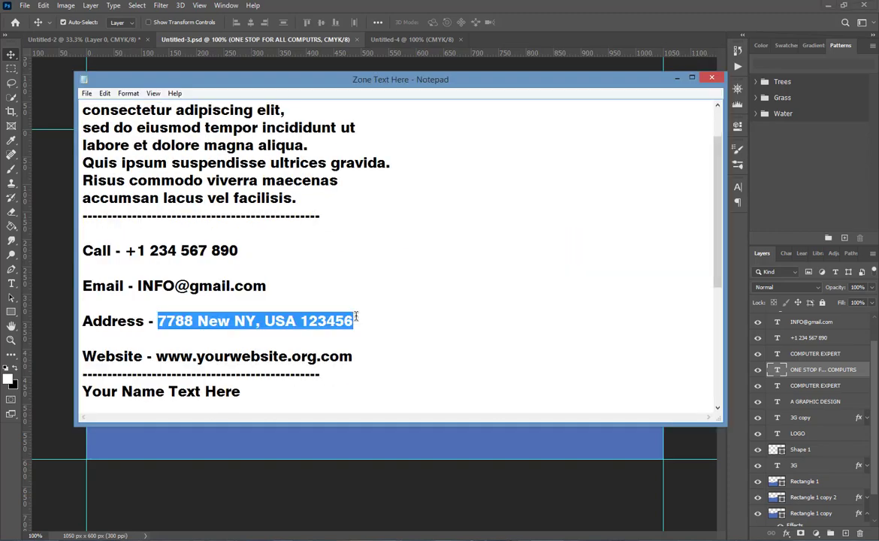
# Place the Address Icon Png from the Social Media Icons PNG folder at the card's lower left, scaled to about 4.88%
pyautogui.hotkey('alt', 'Tab')
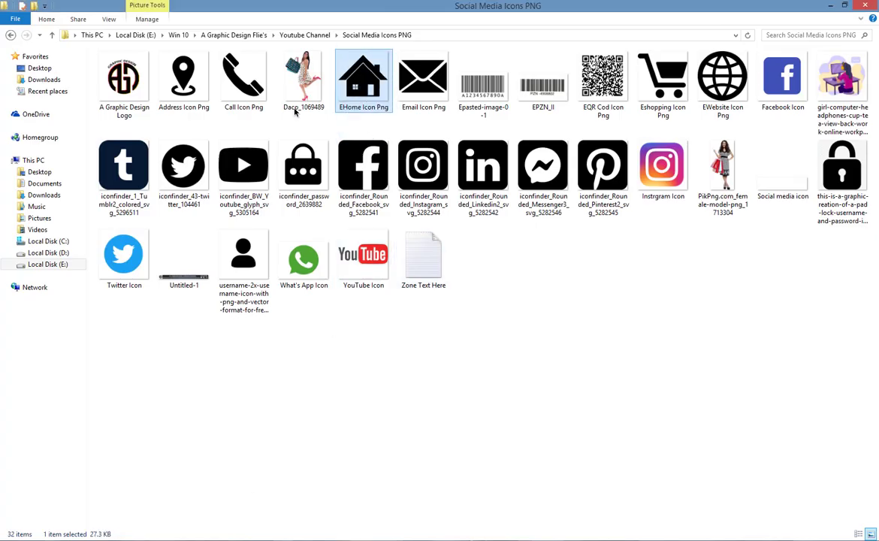
pyautogui.moveTo(184, 78); pyautogui.dragTo(479, 214)
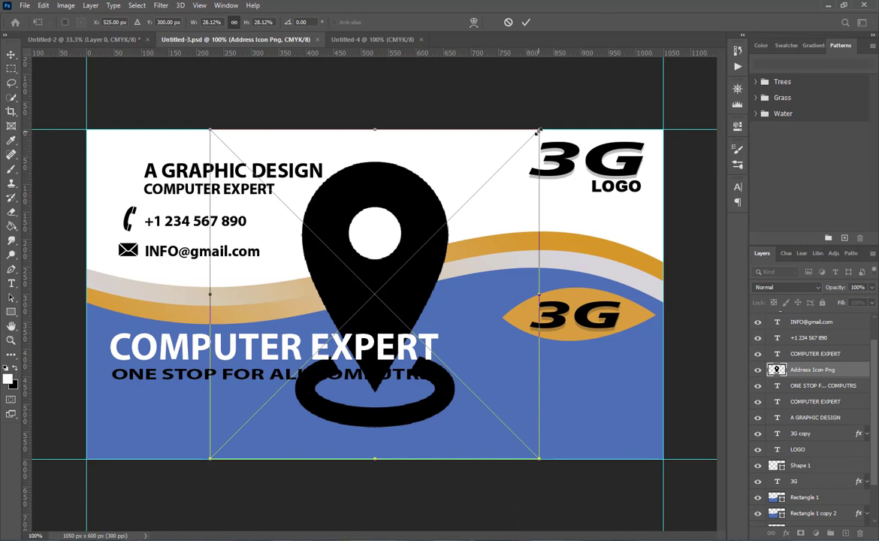
pyautogui.moveTo(538, 132); pyautogui.dragTo(123, 428)
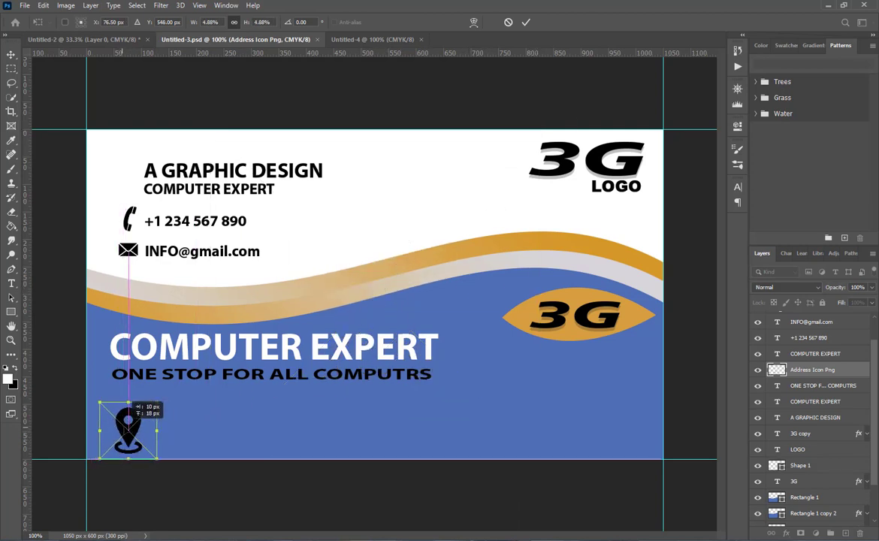
pyautogui.press('Return')
# Duplicate the e-mail text onto the bottom blue area, replace it with the copied address and position it beside the location pin
pyautogui.moveTo(207, 255); pyautogui.dragTo(206, 443)
pyautogui.doubleClick(200, 437)
pyautogui.hotkey('ctrl', 'v')
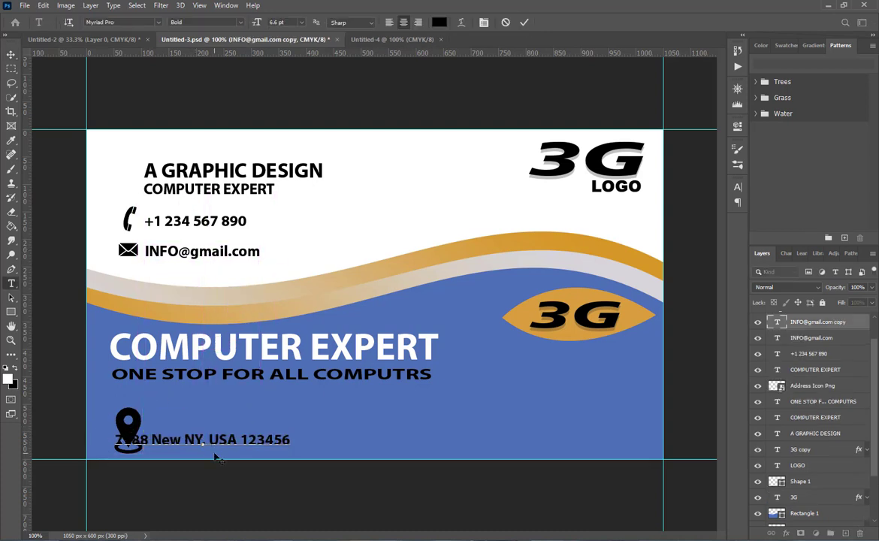
pyautogui.hotkey('ctrl', 'Return')
# Change the color of the address text beside the location pin to white
pyautogui.doubleClick(226, 437)
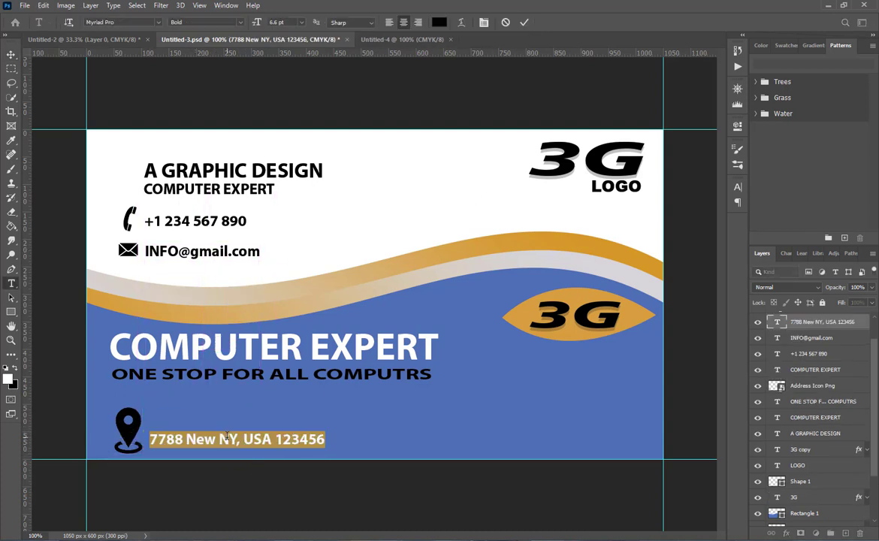
pyautogui.click(440, 23)
pyautogui.click(396, 256)
pyautogui.click(639, 249)
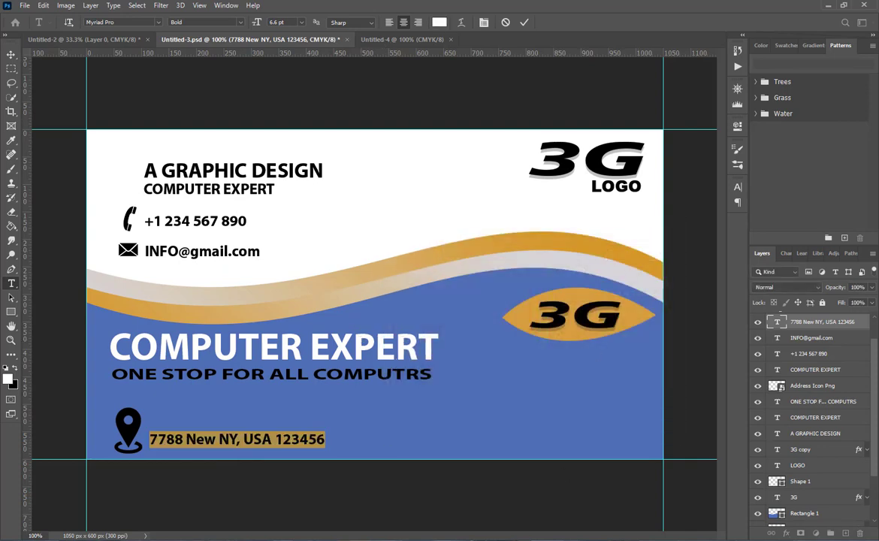
pyautogui.hotkey('ctrl', 'Return')
# Place the EWebsite Icon Png from the icons folder, shrink it and position it just right of the address text
pyautogui.hotkey('alt', 'Tab')
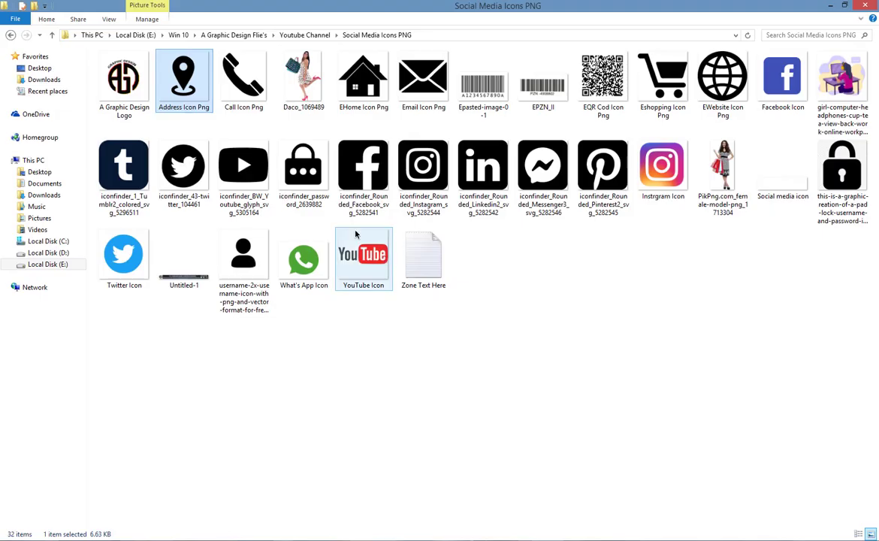
pyautogui.moveTo(723, 78); pyautogui.dragTo(410, 443)
pyautogui.moveTo(420, 248); pyautogui.dragTo(390, 279)
pyautogui.moveTo(380, 300); pyautogui.dragTo(360, 440)
pyautogui.click(527, 22)
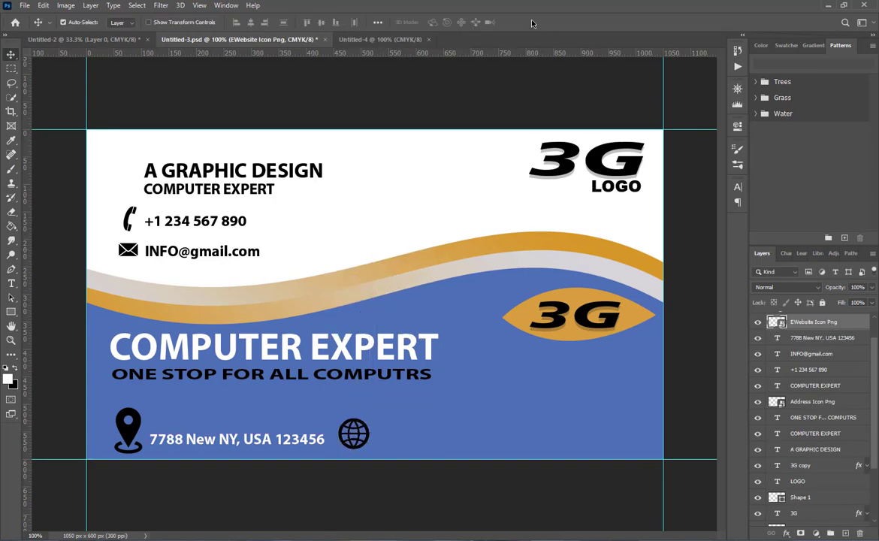
pyautogui.hotkey('alt', 'Tab')
pyautogui.moveTo(157, 356); pyautogui.dragTo(353, 358)
pyautogui.hotkey('ctrl', 'c')
pyautogui.click(527, 3)
pyautogui.moveTo(318, 449); pyautogui.dragTo(553, 442)
pyautogui.doubleClick(458, 434)
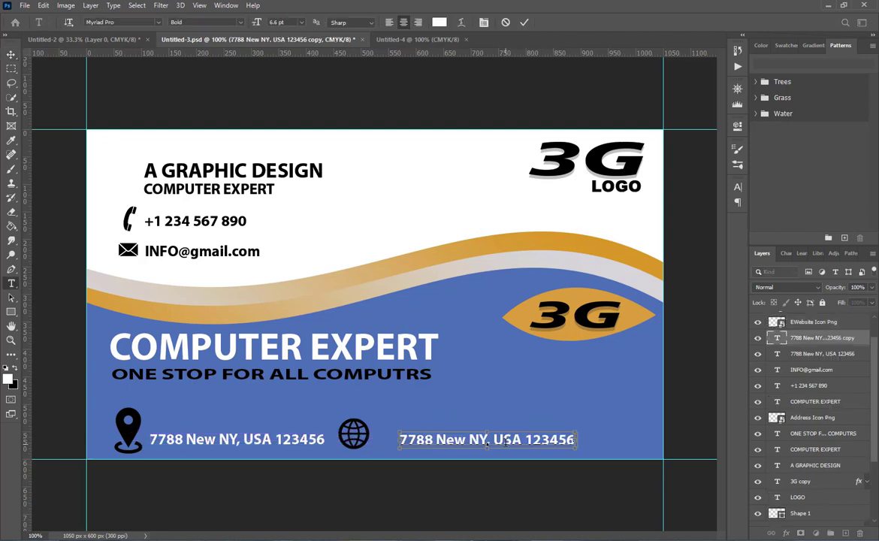
pyautogui.hotkey('ctrl', 'v')
pyautogui.hotkey('ctrl', 'Return')
pyautogui.moveTo(448, 442); pyautogui.dragTo(434, 442)
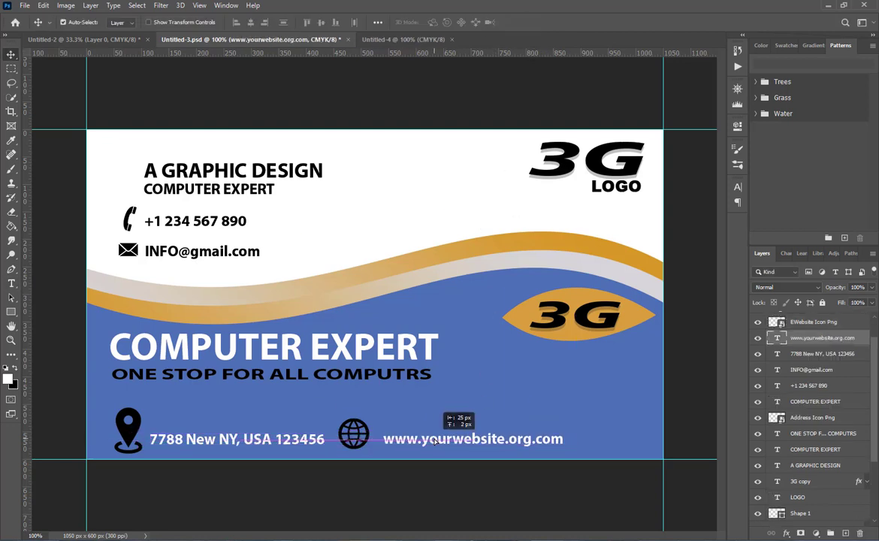
pyautogui.click(481, 107)
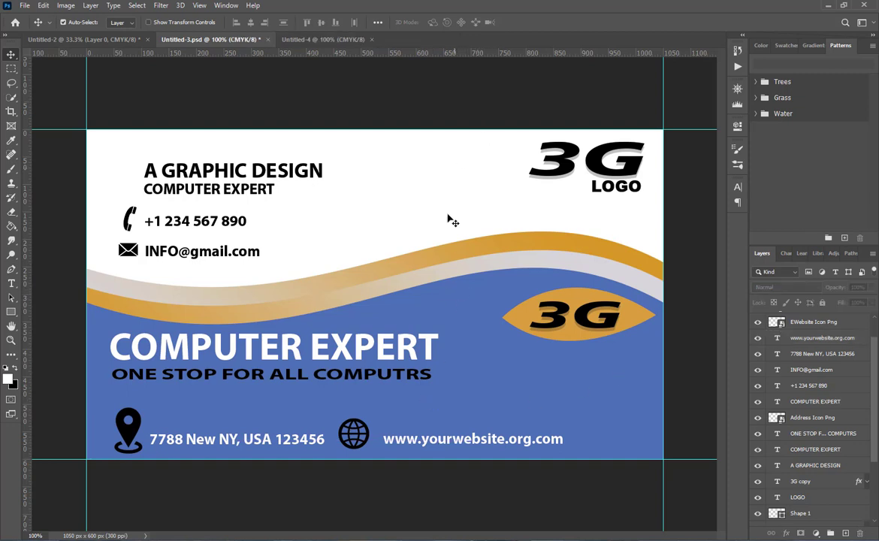
# Enlarge the "A GRAPHIC DESIGN" title and move it up toward the card's upper edge
pyautogui.click(289, 177)
pyautogui.hotkey('ctrl', 't')
pyautogui.moveTo(323, 181); pyautogui.dragTo(380, 187)
pyautogui.moveTo(345, 172); pyautogui.dragTo(400, 159)
pyautogui.click(544, 23)
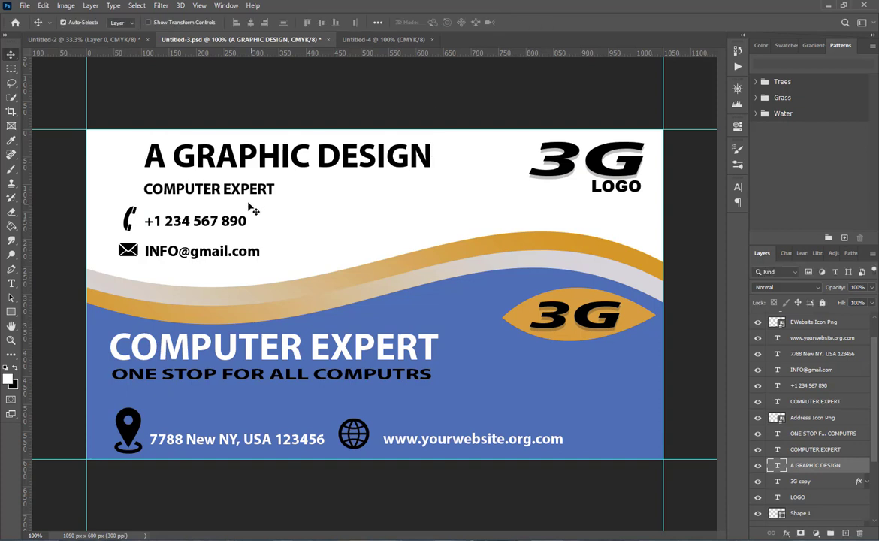
# Move the small "COMPUTER EXPERT" line up, shift the phone and e-mail lines with their icons right, and save the document
pyautogui.click(243, 193)
pyautogui.moveTo(250, 196); pyautogui.dragTo(250, 188)
pyautogui.moveTo(231, 221); pyautogui.dragTo(243, 228)
pyautogui.moveTo(129, 218); pyautogui.dragTo(151, 221)
pyautogui.moveTo(157, 254)
pyautogui.mouseDown()
pyautogui.moveTo(172, 253)
pyautogui.moveTo(147, 253)
pyautogui.mouseUp()
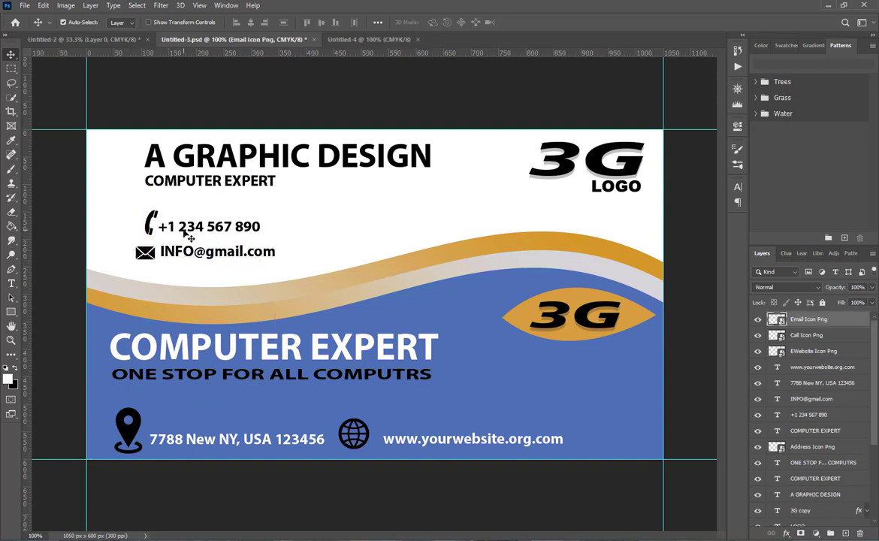
pyautogui.hotkey('ctrl', 's')
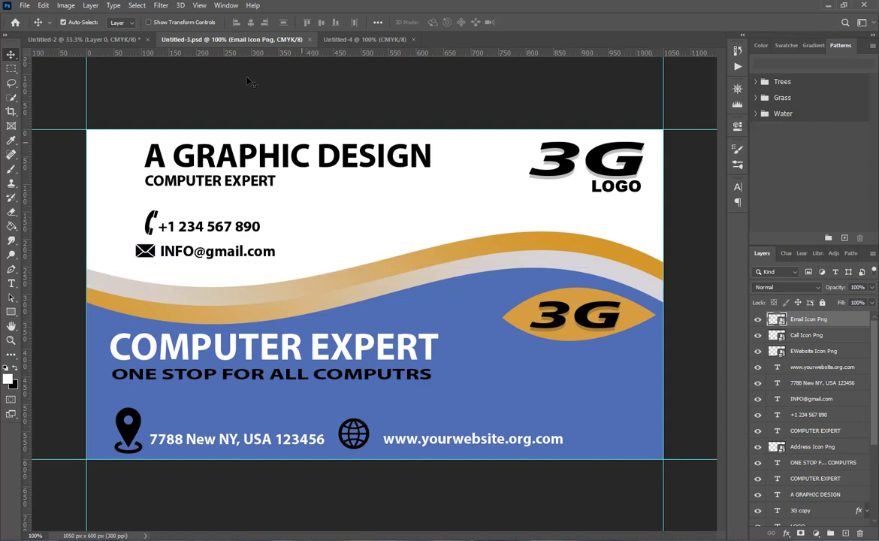
# Convert the background of the Untitled-4 document into a regular layer named Layer 0
pyautogui.click(361, 40)
pyautogui.doubleClick(858, 320)
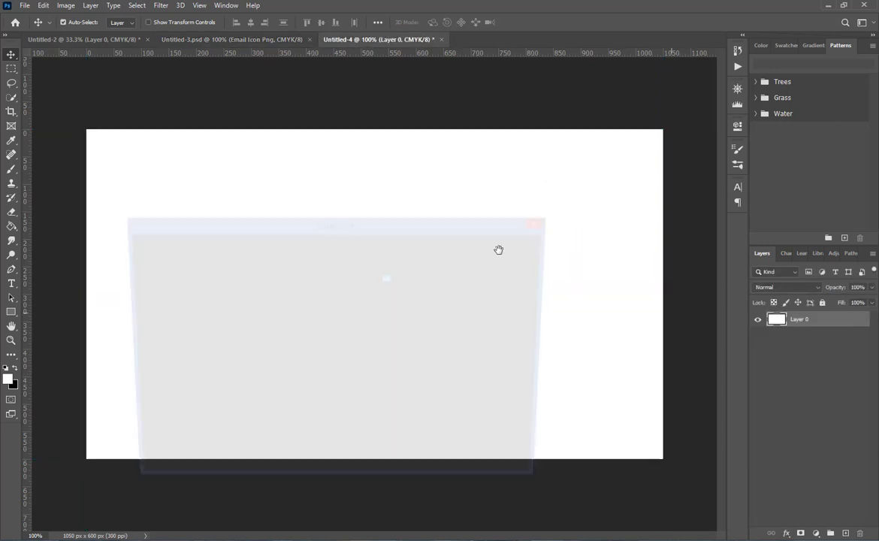
pyautogui.click(513, 248)
# Copy the three wave shapes and the "A GRAPHIC DESIGN" title from Untitled-3 into Untitled-4
pyautogui.click(232, 40)
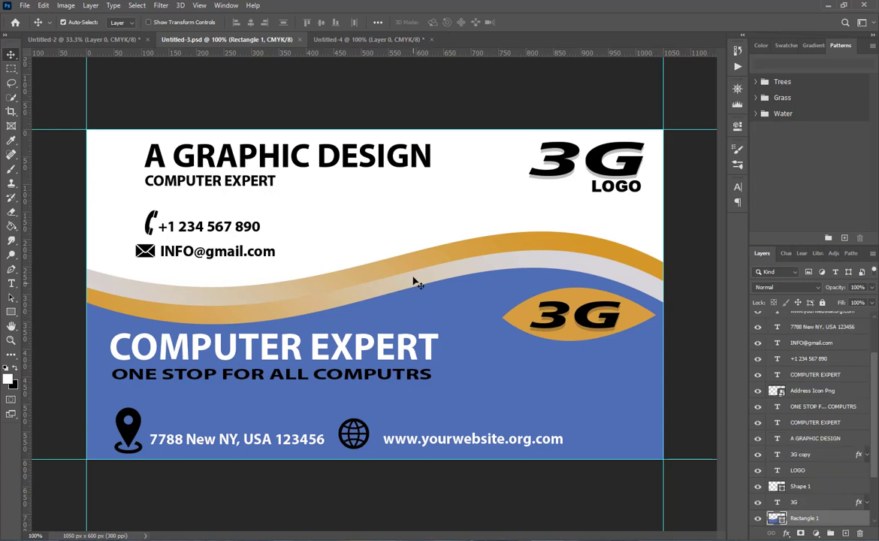
pyautogui.click(415, 271)
pyautogui.moveTo(417, 262); pyautogui.dragTo(359, 354)
pyautogui.rightClick(361, 339)
pyautogui.click(350, 348)
pyautogui.click(212, 40)
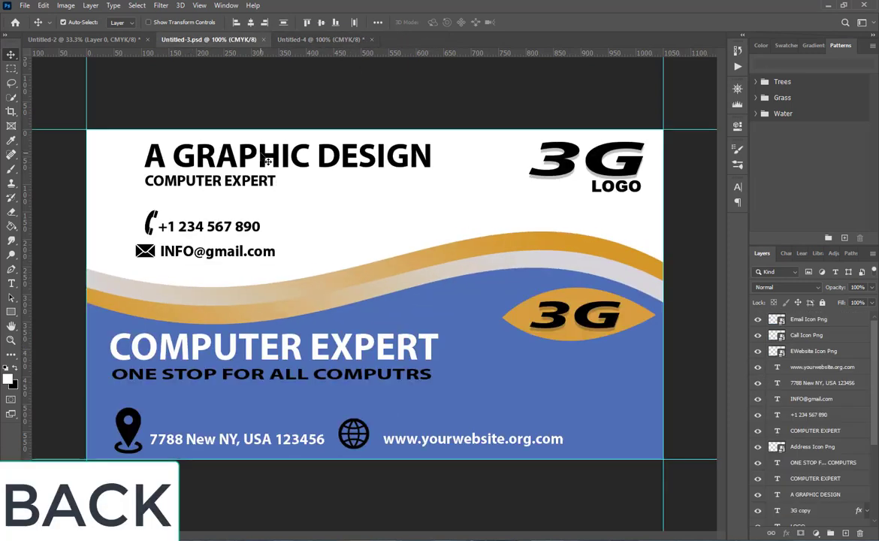
pyautogui.moveTo(192, 164); pyautogui.dragTo(302, 199)
pyautogui.moveTo(302, 200); pyautogui.dragTo(178, 153)
# Flip the three wave shapes in Untitled-4 horizontally and shift them slightly down
pyautogui.click(422, 279)
pyautogui.click(840, 368)
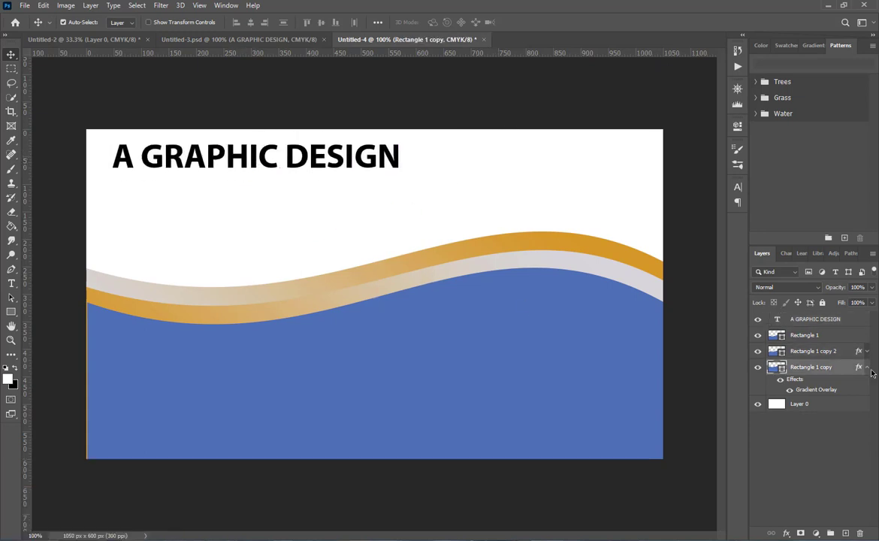
pyautogui.click(866, 367)
pyautogui.keyDown('shift'); pyautogui.click(834, 339); pyautogui.keyUp('shift')
pyautogui.hotkey('ctrl', 't')
pyautogui.rightClick(341, 316)
pyautogui.click(364, 511)
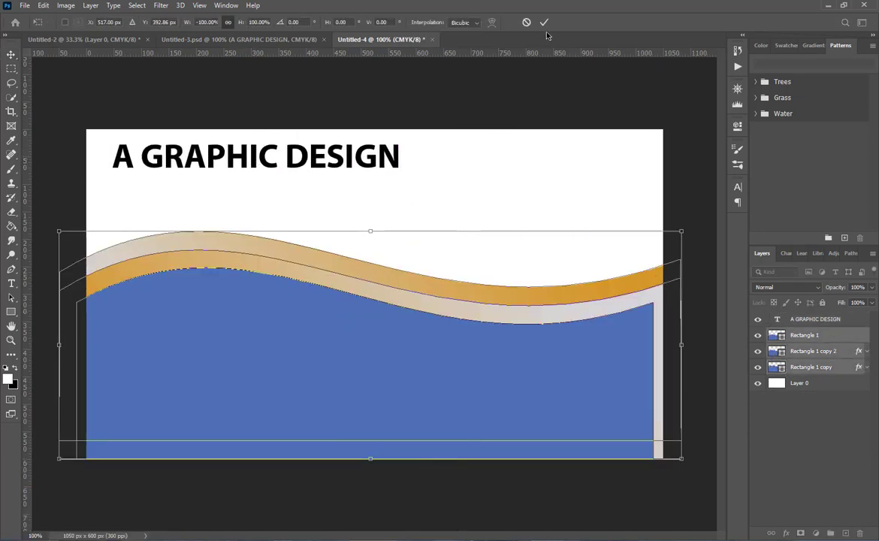
pyautogui.click(547, 22)
pyautogui.moveTo(383, 373); pyautogui.dragTo(384, 394)
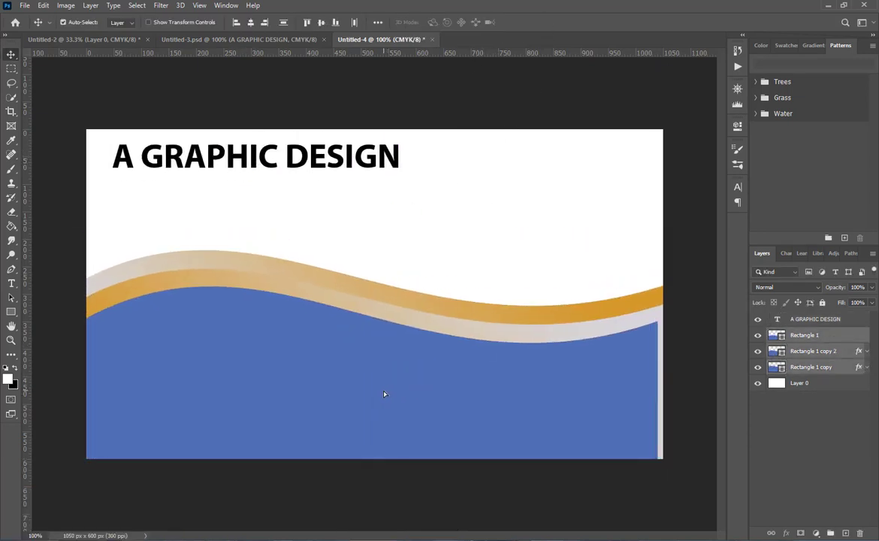
# Lower the "A GRAPHIC DESIGN" title slightly and copy the small "COMPUTER EXPERT" line from Untitled-3 beneath it
pyautogui.moveTo(293, 160); pyautogui.dragTo(292, 173)
pyautogui.click(247, 39)
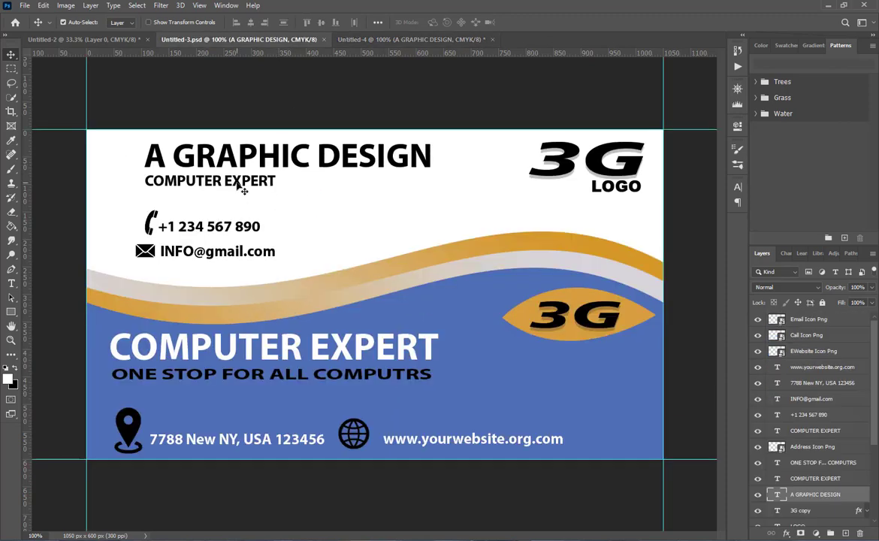
pyautogui.moveTo(236, 182); pyautogui.dragTo(209, 199)
pyautogui.moveTo(209, 198); pyautogui.dragTo(174, 191)
# Copy the black 3G logo with its "LOGO" text from Untitled-3 into the upper right corner of Untitled-4
pyautogui.click(277, 40)
pyautogui.click(557, 321)
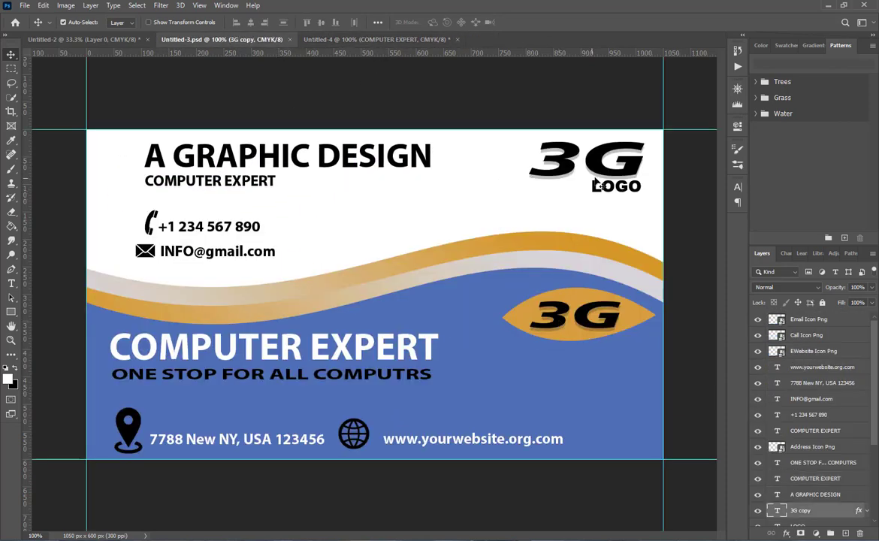
pyautogui.click(588, 163)
pyautogui.keyDown('shift'); pyautogui.click(594, 185); pyautogui.keyUp('shift')
pyautogui.moveTo(593, 185); pyautogui.dragTo(593, 238)
pyautogui.hotkey('ctrl', 'shift', 'Tab')
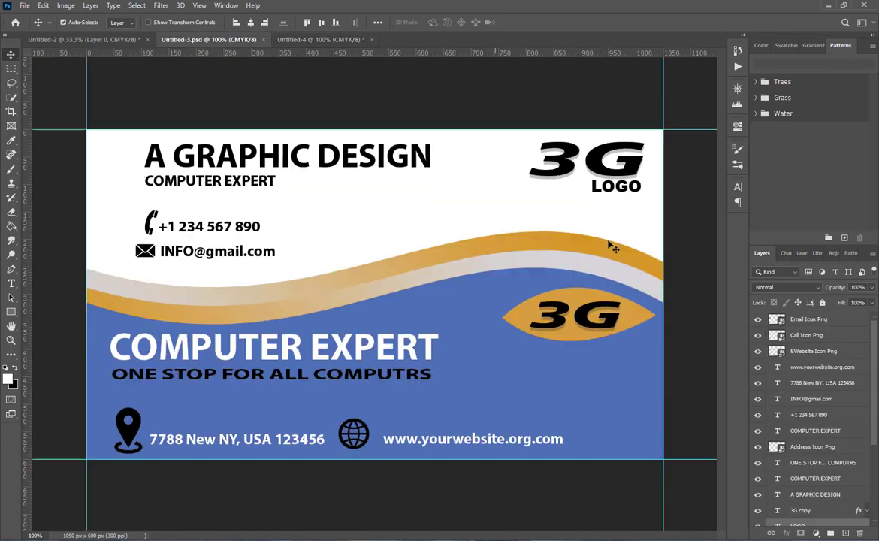
# Copy the large "COMPUTER EXPERT" title, the "ONE STOP FOR ALL COMPUTRS" line and the website text onto Untitled-4's blue area
pyautogui.click(292, 345)
pyautogui.keyDown('shift'); pyautogui.click(304, 372); pyautogui.keyUp('shift')
pyautogui.moveTo(304, 371); pyautogui.dragTo(273, 353)
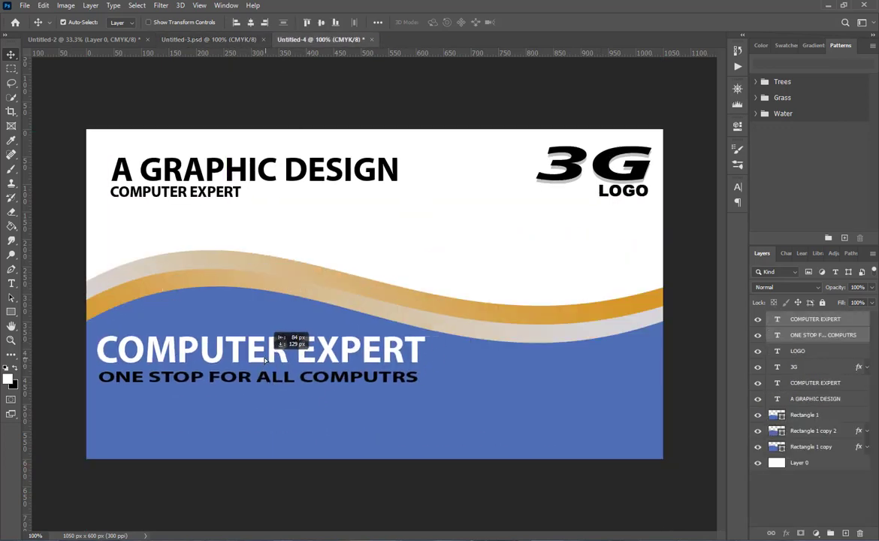
pyautogui.click(239, 40)
pyautogui.click(365, 443)
pyautogui.moveTo(402, 441); pyautogui.dragTo(335, 439)
pyautogui.moveTo(335, 438); pyautogui.dragTo(345, 437)
# Draw an orange rectangle of about 1090 × 65 px along the card's bottom edge and nudge it left to cover the full width
pyautogui.press('u')
pyautogui.moveTo(87, 430); pyautogui.dragTo(687, 466)
pyautogui.click(582, 192)
pyautogui.click(564, 18)
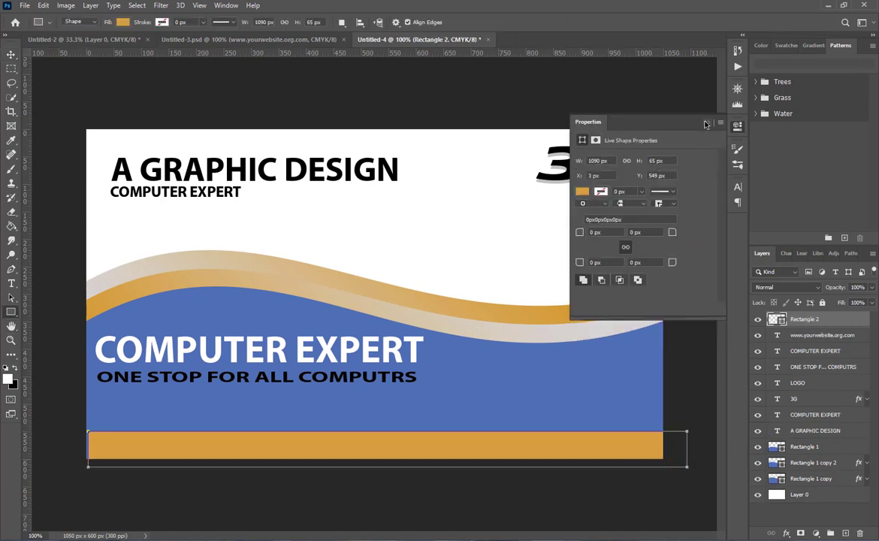
pyautogui.click(705, 121)
pyautogui.press('v')
pyautogui.hotkey('shift', 'Left')
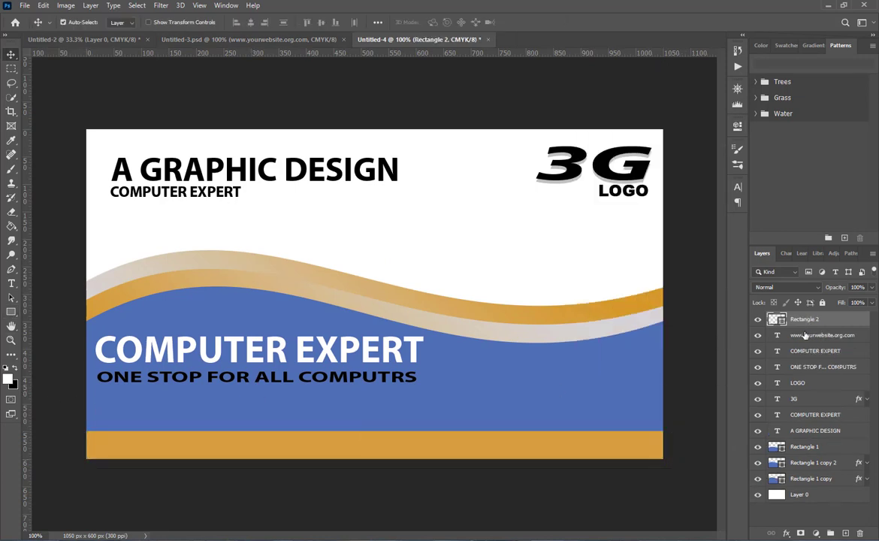
# Bring the website text layer above the orange bar and move the text to the bar's right end
pyautogui.moveTo(806, 334); pyautogui.dragTo(807, 316)
pyautogui.moveTo(349, 440); pyautogui.dragTo(349, 446)
pyautogui.moveTo(531, 448); pyautogui.dragTo(545, 449)
# Widen the website text by increasing its horizontal scale and fit it near the right edge of the orange bar
pyautogui.doubleClick(545, 448)
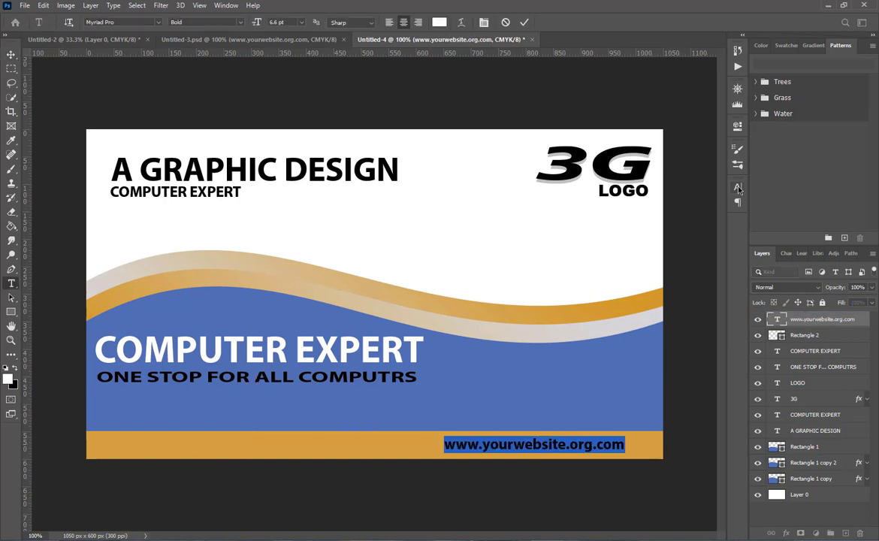
pyautogui.click(737, 187)
pyautogui.click(690, 237)
pyautogui.hotkey('shift', 'Up')
pyautogui.hotkey('shift', 'Up')
pyautogui.click(737, 187)
pyautogui.moveTo(552, 481); pyautogui.dragTo(563, 483)
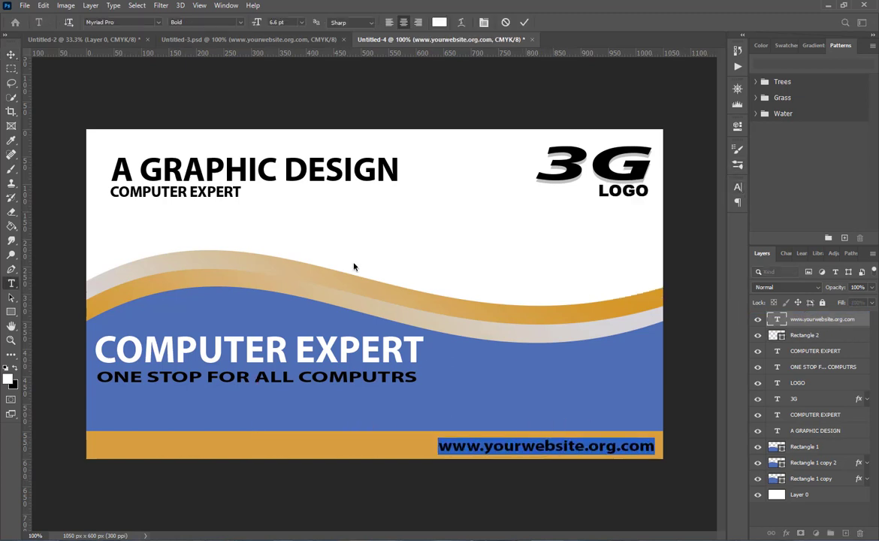
pyautogui.click(11, 54)
# Copy the location icon, the address text and the website icon from Untitled-3.psd onto Untitled-4's orange bar
pyautogui.click(251, 39)
pyautogui.click(129, 432)
pyautogui.keyDown('shift'); pyautogui.click(170, 442); pyautogui.keyUp('shift')
pyautogui.keyDown('shift'); pyautogui.click(354, 434); pyautogui.keyUp('shift')
pyautogui.moveTo(355, 434); pyautogui.dragTo(264, 456)
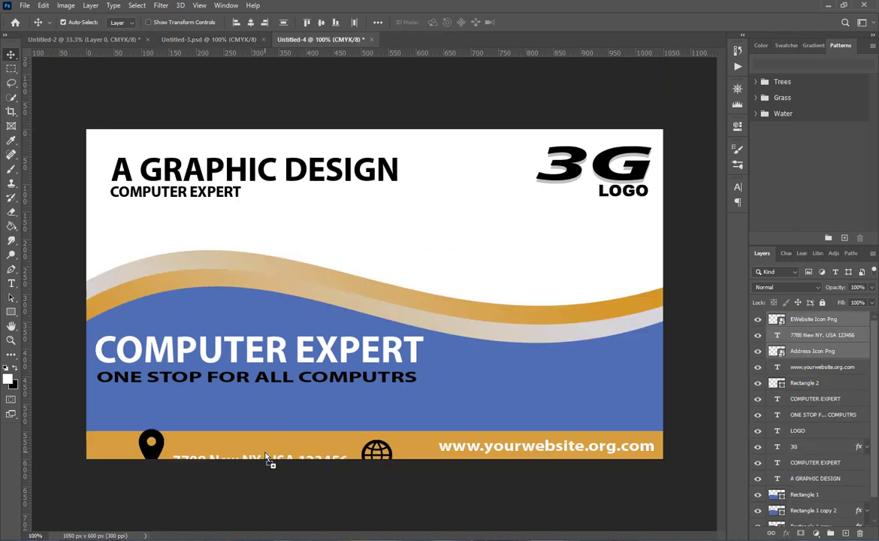
# Place the globe icon just before the website text and shrink it to fit within the orange bar
pyautogui.moveTo(368, 451); pyautogui.dragTo(422, 433)
pyautogui.click(387, 422)
pyautogui.hotkey('ctrl', 't')
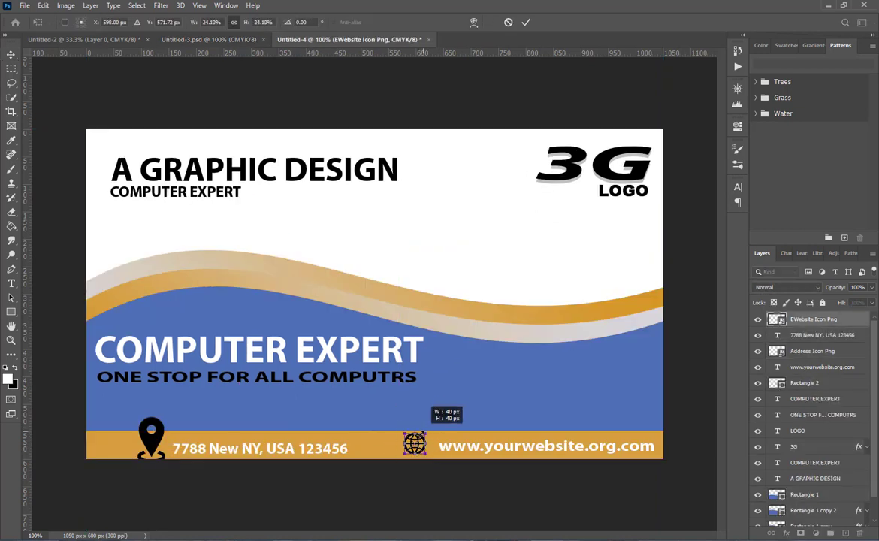
pyautogui.click(525, 23)
# Shrink the location icon to fit the orange bar and place it with the address text close to the globe icon
pyautogui.click(152, 440)
pyautogui.hotkey('ctrl', 't')
pyautogui.moveTo(178, 411); pyautogui.dragTo(162, 419)
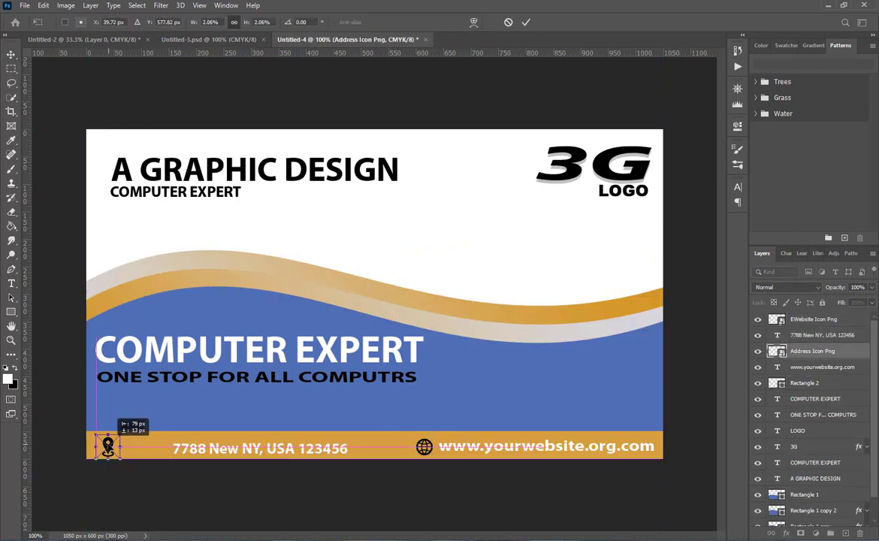
pyautogui.click(524, 22)
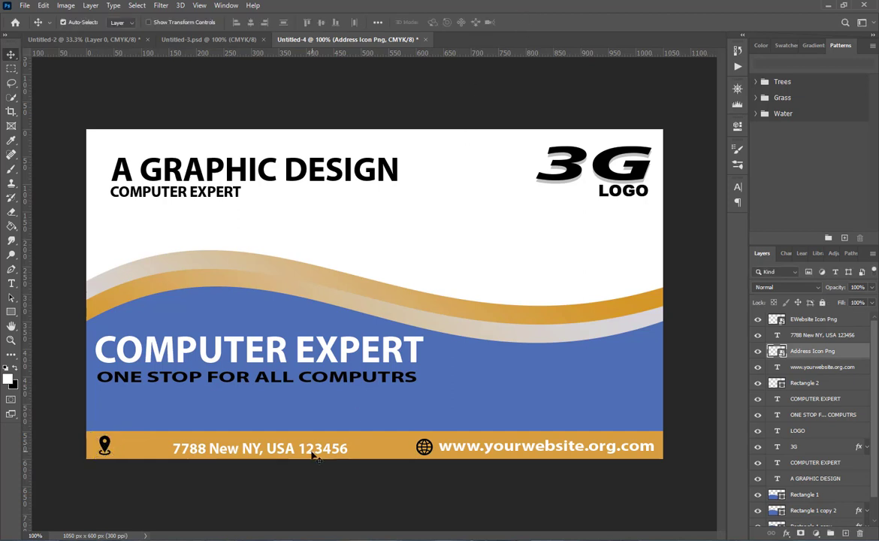
pyautogui.moveTo(308, 453); pyautogui.dragTo(259, 455)
pyautogui.moveTo(358, 456); pyautogui.dragTo(369, 456)
pyautogui.moveTo(109, 447); pyautogui.dragTo(176, 448)
# Duplicate the 3G and LOGO texts over the blue area, scale the copy down and bring its layers to the top of the stack
pyautogui.moveTo(571, 185); pyautogui.dragTo(172, 359)
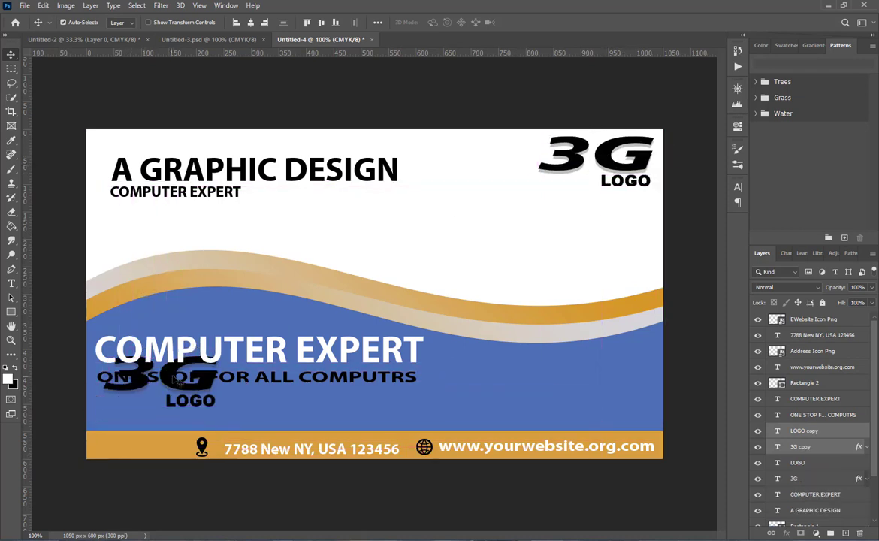
pyautogui.press('t')
pyautogui.click(812, 445)
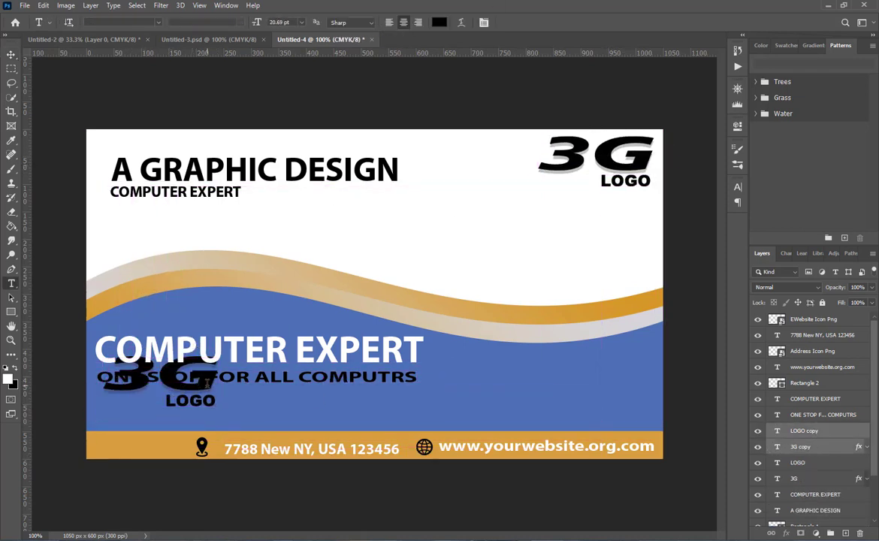
pyautogui.hotkey('ctrl', 't')
pyautogui.moveTo(216, 410); pyautogui.dragTo(172, 384)
pyautogui.press('Return')
pyautogui.moveTo(804, 433); pyautogui.dragTo(804, 311)
# Fit the small 3G LOGO copy into the left end of the orange bar
pyautogui.press('v')
pyautogui.hotkey('ctrl', 't')
pyautogui.moveTo(129, 440); pyautogui.dragTo(134, 436)
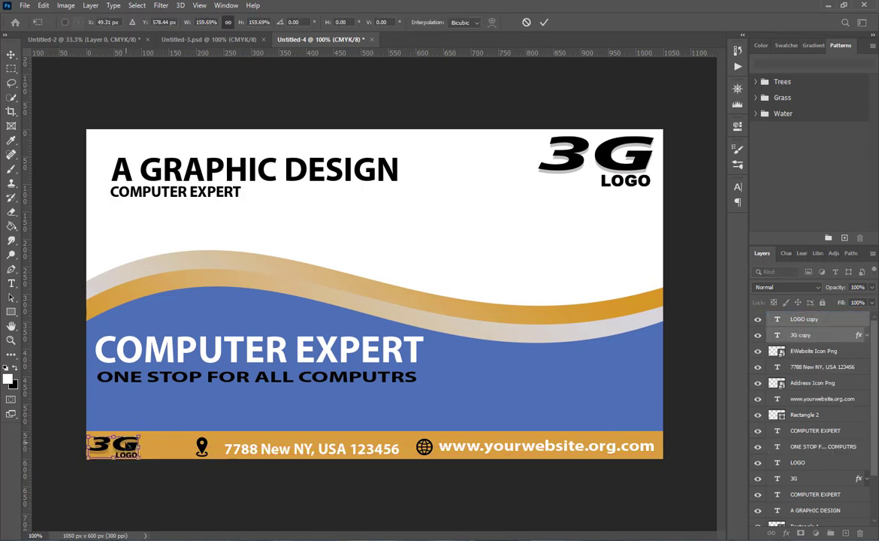
pyautogui.press('Return')
# Copy the call icon and phone number from Untitled-3.psd into Untitled-4's white area, below the 3G logo and above the wave
pyautogui.click(195, 40)
pyautogui.click(299, 39)
pyautogui.click(225, 40)
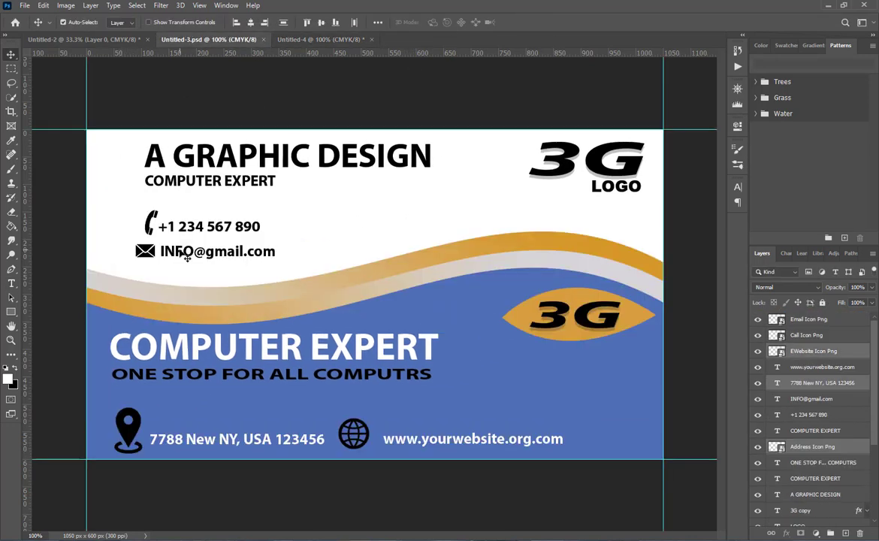
pyautogui.click(170, 228)
pyautogui.keyDown('shift'); pyautogui.click(153, 225); pyautogui.keyUp('shift')
pyautogui.moveTo(153, 226); pyautogui.dragTo(346, 226)
pyautogui.moveTo(345, 225); pyautogui.dragTo(600, 259)
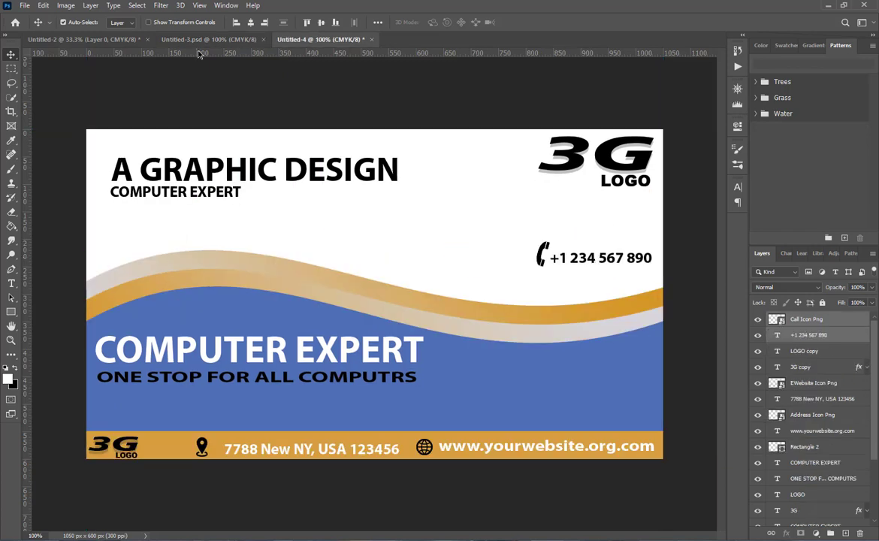
# Copy the envelope icon and email text from Untitled-3.psd below the phone number and line up the call icon above the envelope
pyautogui.click(202, 40)
pyautogui.moveTo(159, 256)
pyautogui.mouseDown()
pyautogui.moveTo(142, 260)
pyautogui.moveTo(155, 260)
pyautogui.mouseUp()
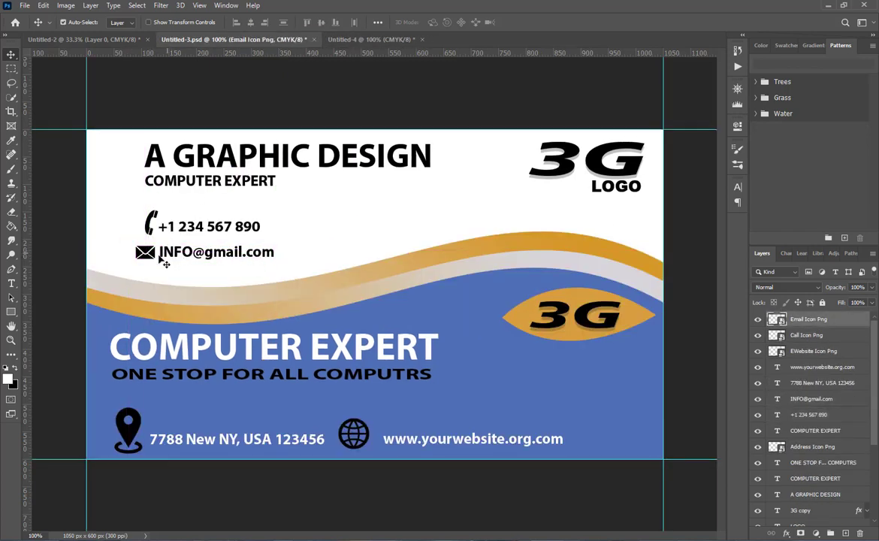
pyautogui.click(176, 259)
pyautogui.moveTo(176, 259); pyautogui.dragTo(538, 263)
pyautogui.click(537, 263)
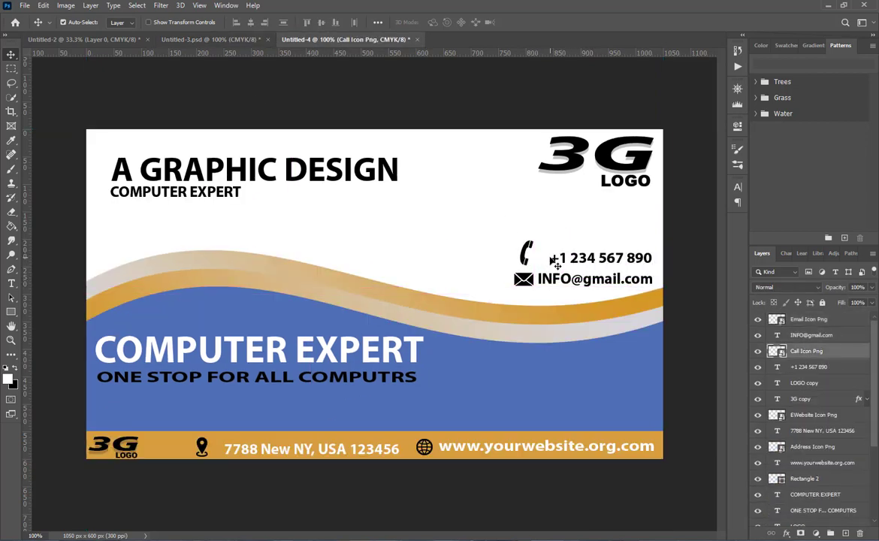